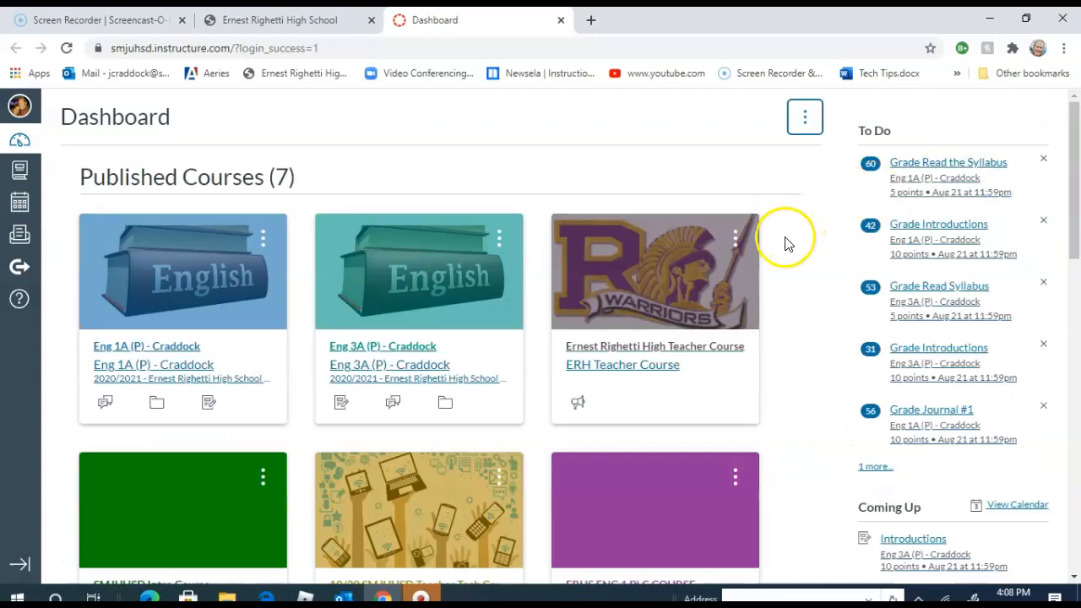
scroll(785, 244, down, 2)
scroll(784, 244, up, 2)
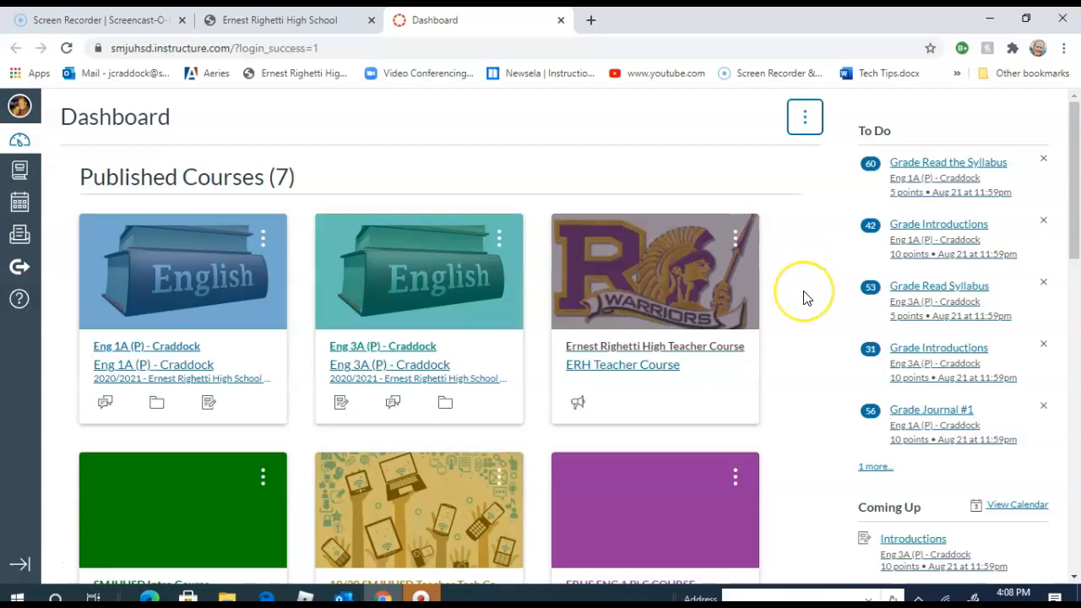
scroll(807, 297, down, 1)
scroll(806, 298, up, 1)
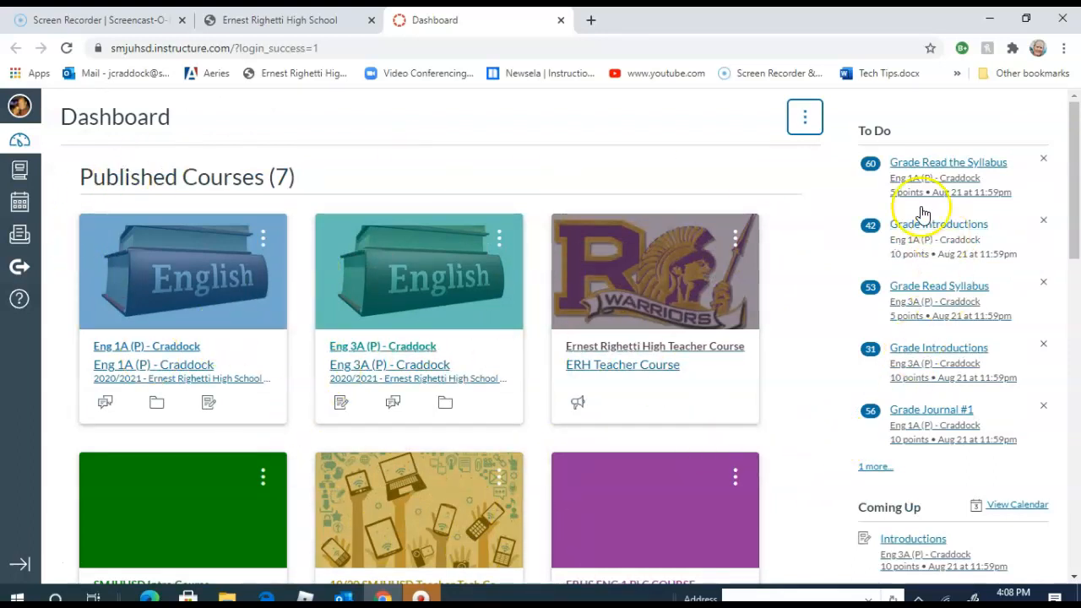
- Switch the dashboard to List View and look through the planned items
click(798, 124)
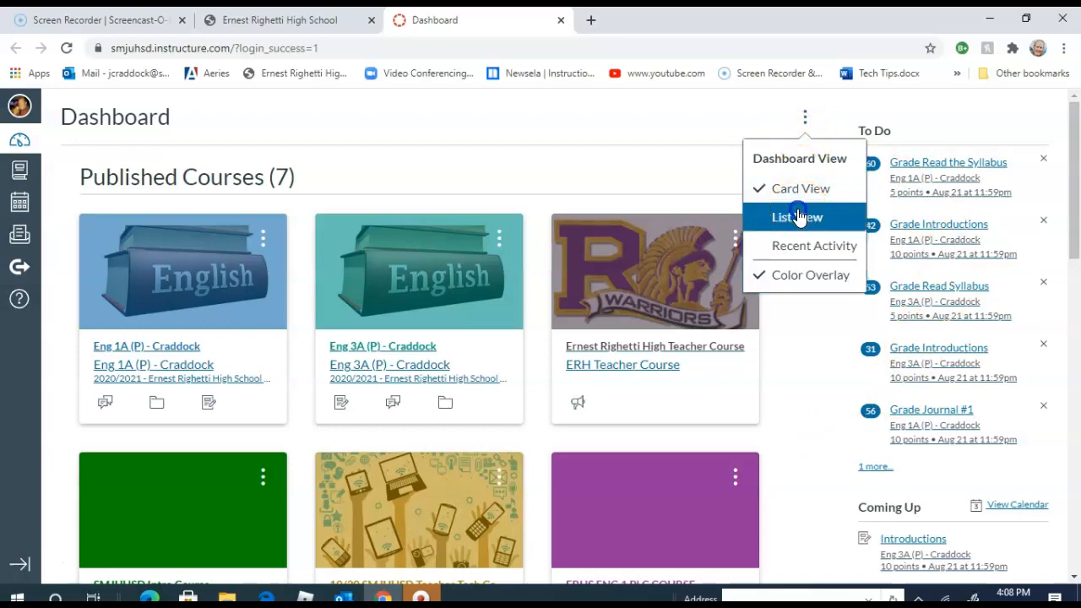
click(798, 218)
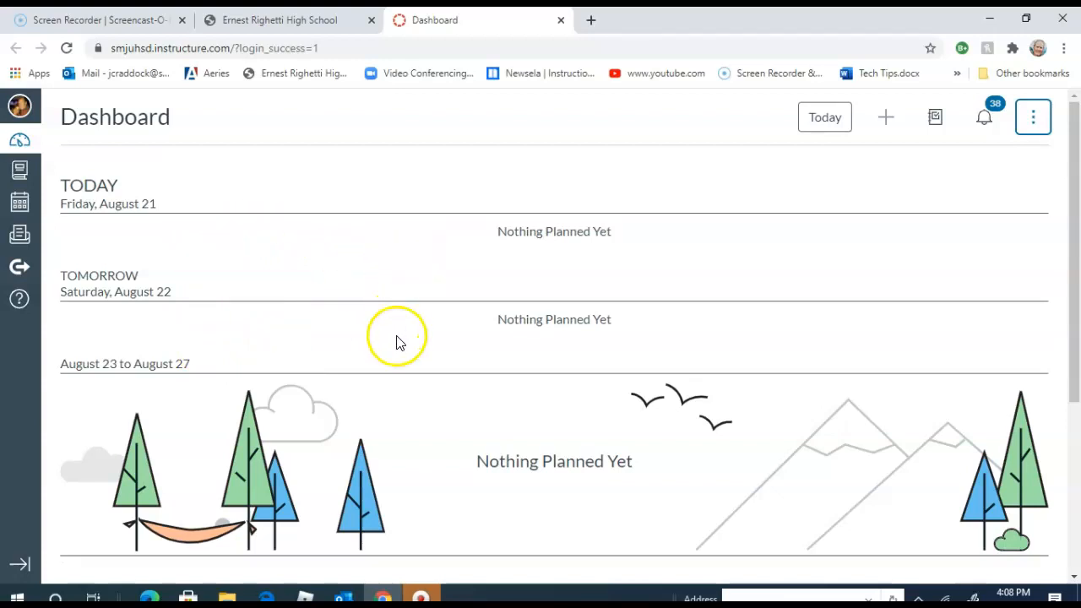
scroll(402, 379, down, 3)
scroll(403, 379, down, 1)
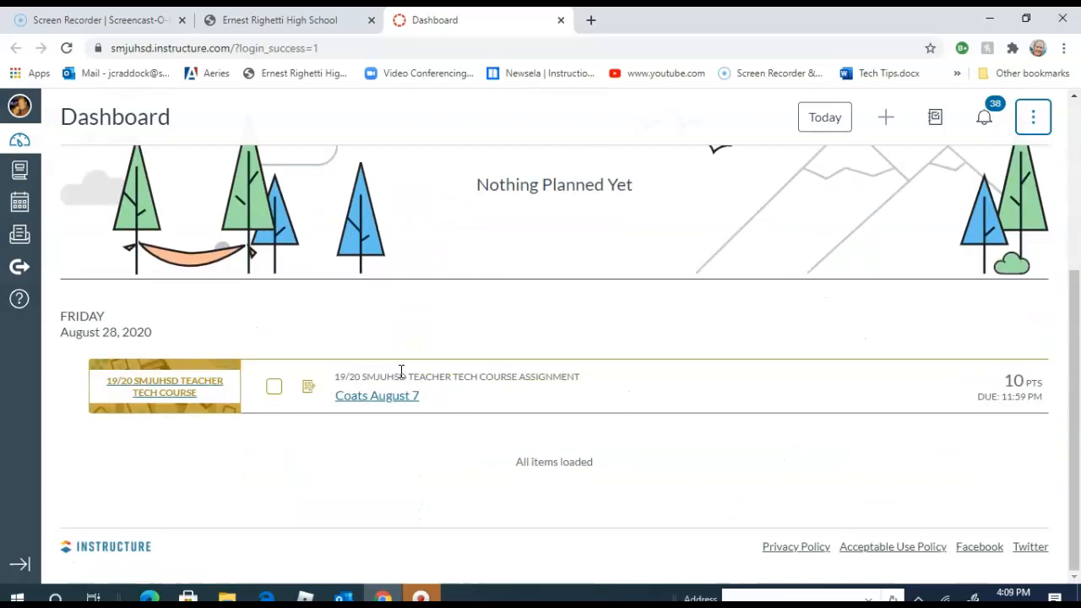
scroll(401, 373, up, 4)
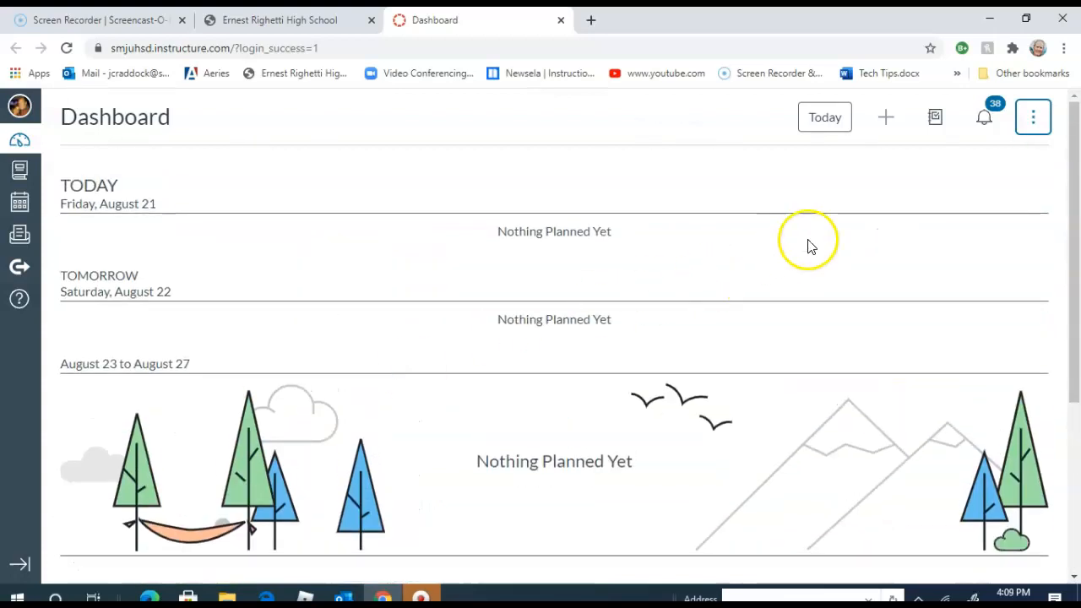
- Switch the dashboard back to Card View and look over the course cards
click(1032, 118)
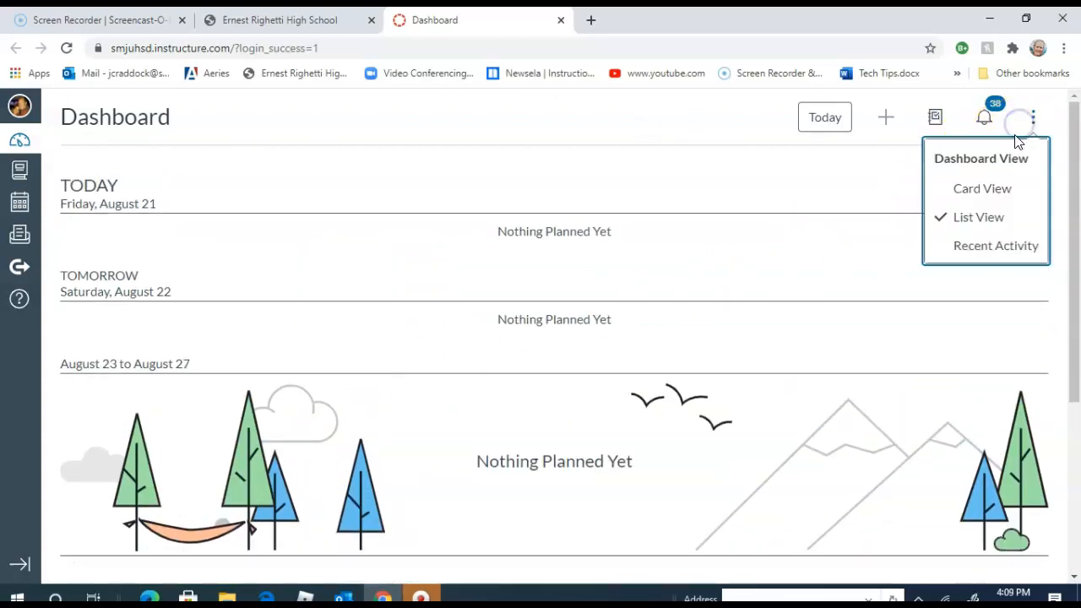
click(971, 189)
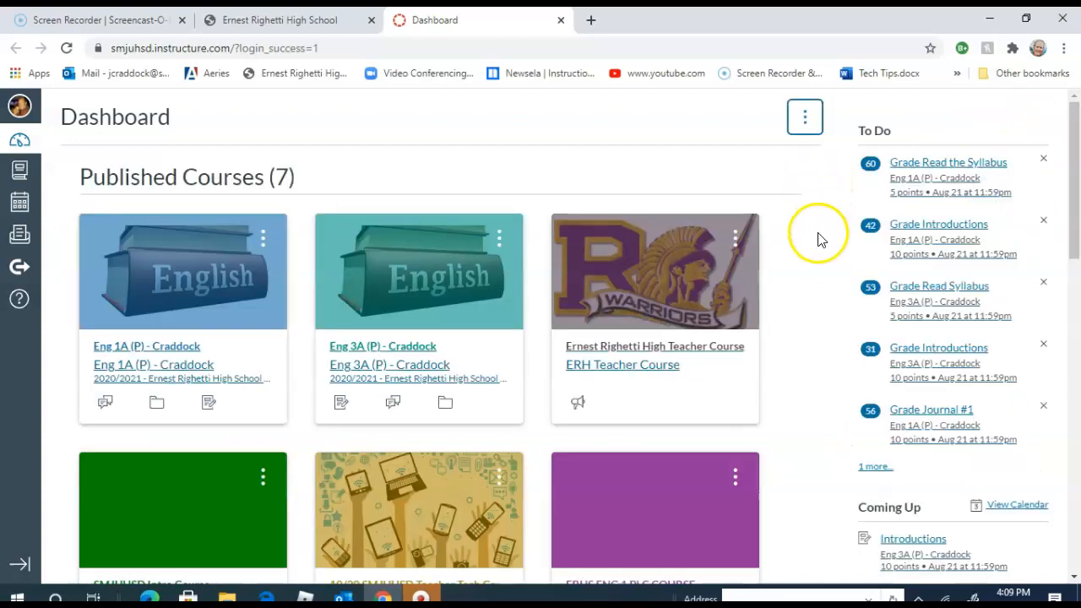
scroll(818, 241, down, 2)
scroll(819, 247, up, 2)
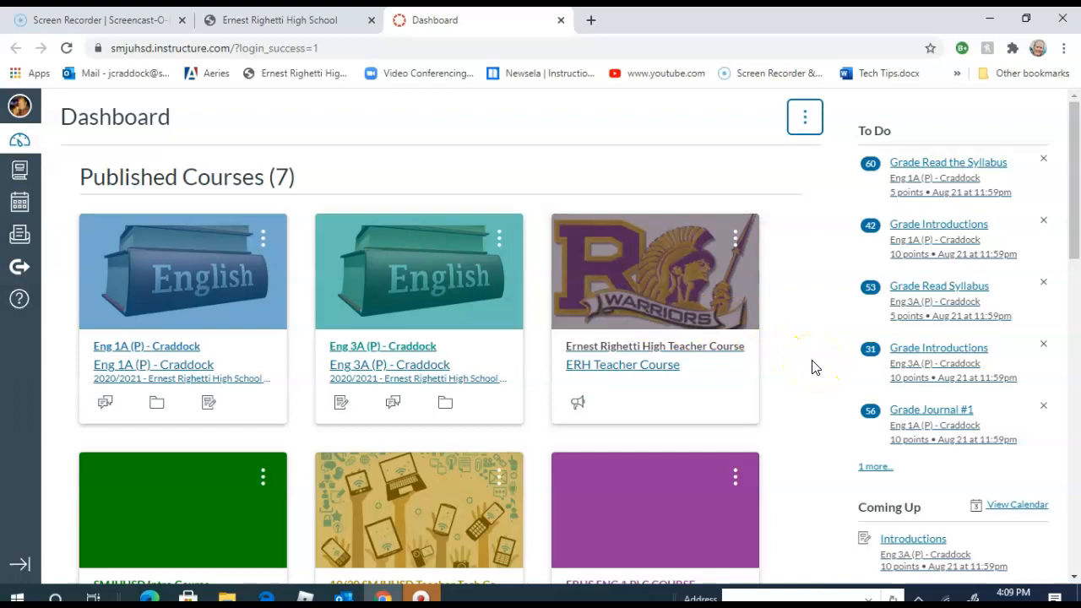
- Open the unpublished Play Course and look through its modules list and course navigation
scroll(813, 367, down, 10)
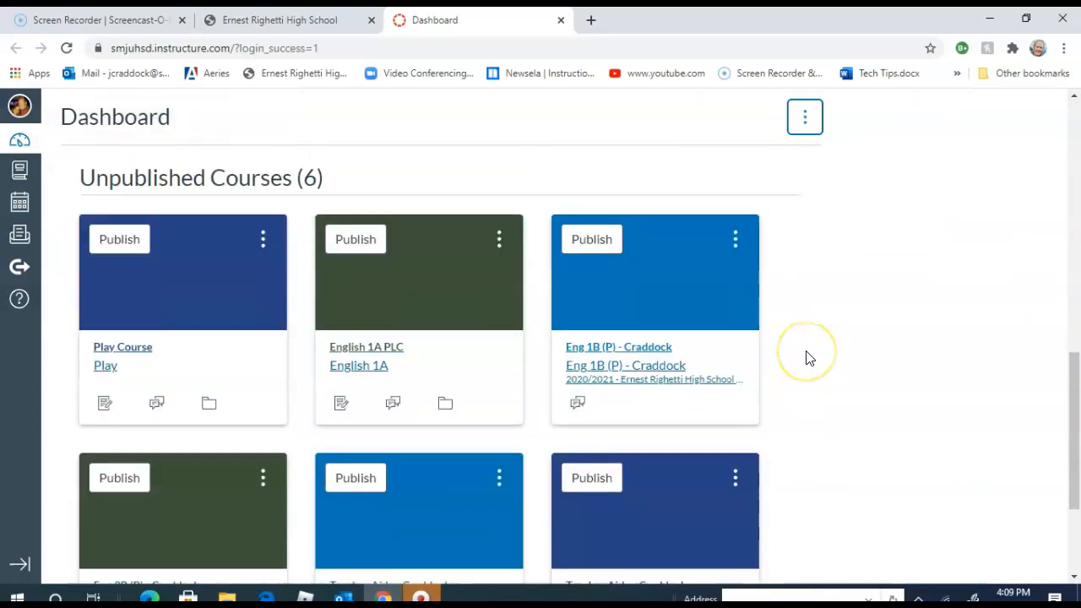
scroll(803, 359, down, 1)
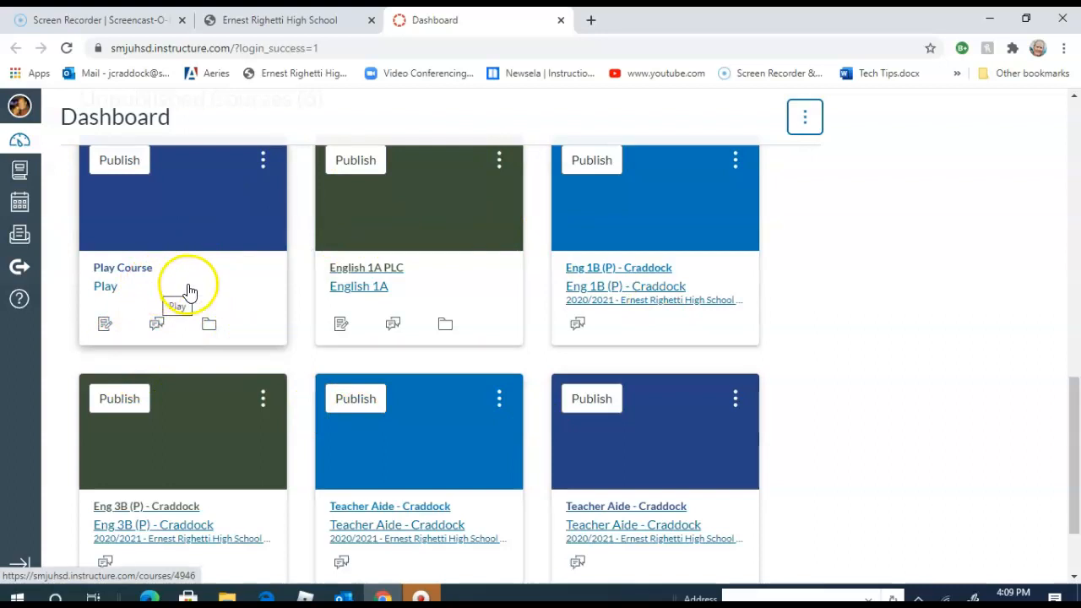
click(187, 241)
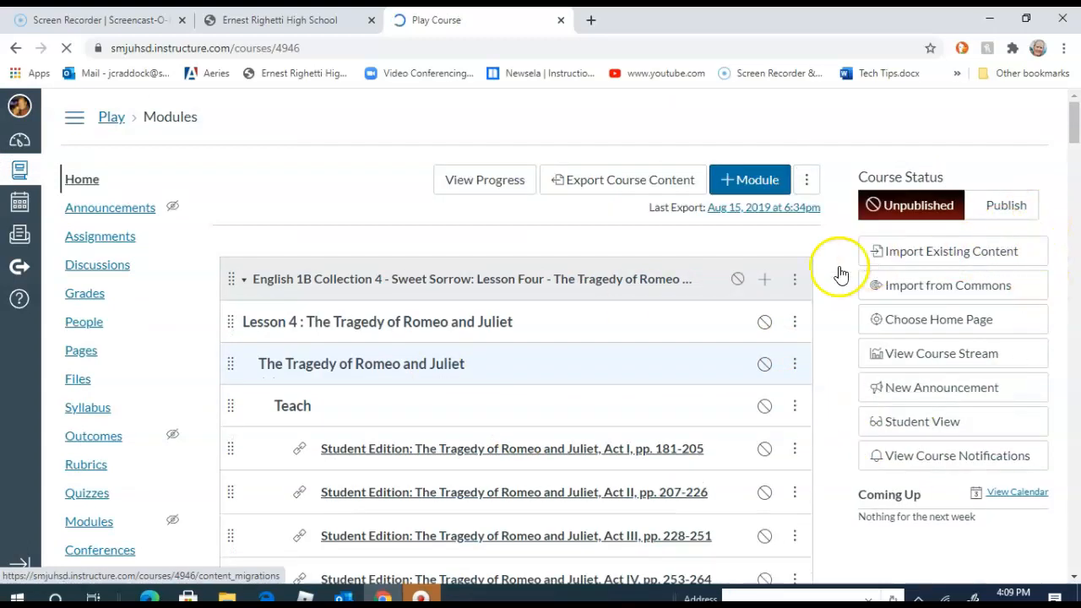
scroll(794, 372, down, 6)
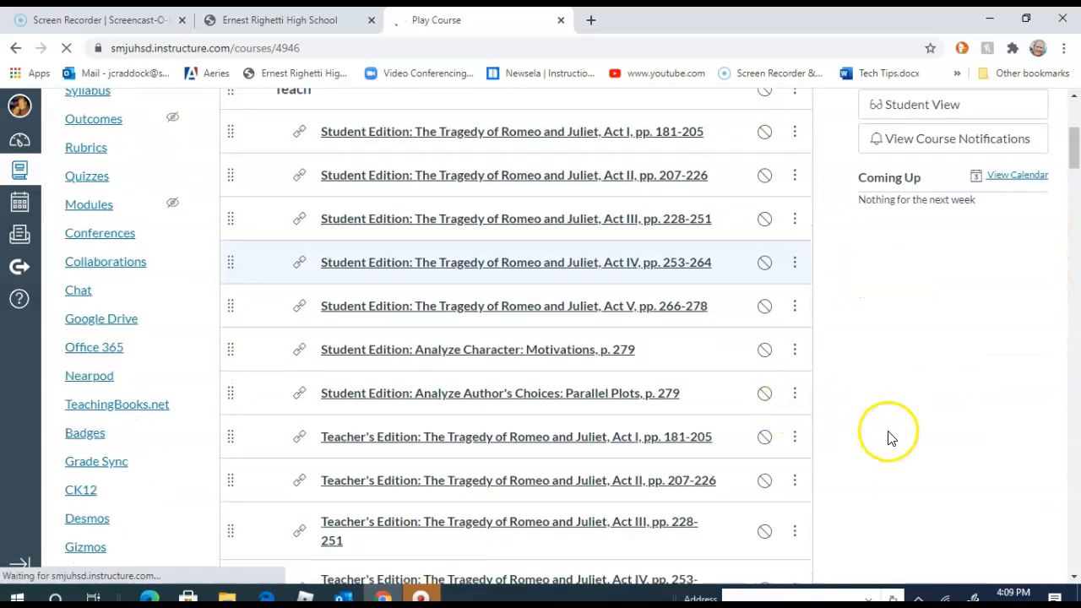
scroll(665, 365, up, 4)
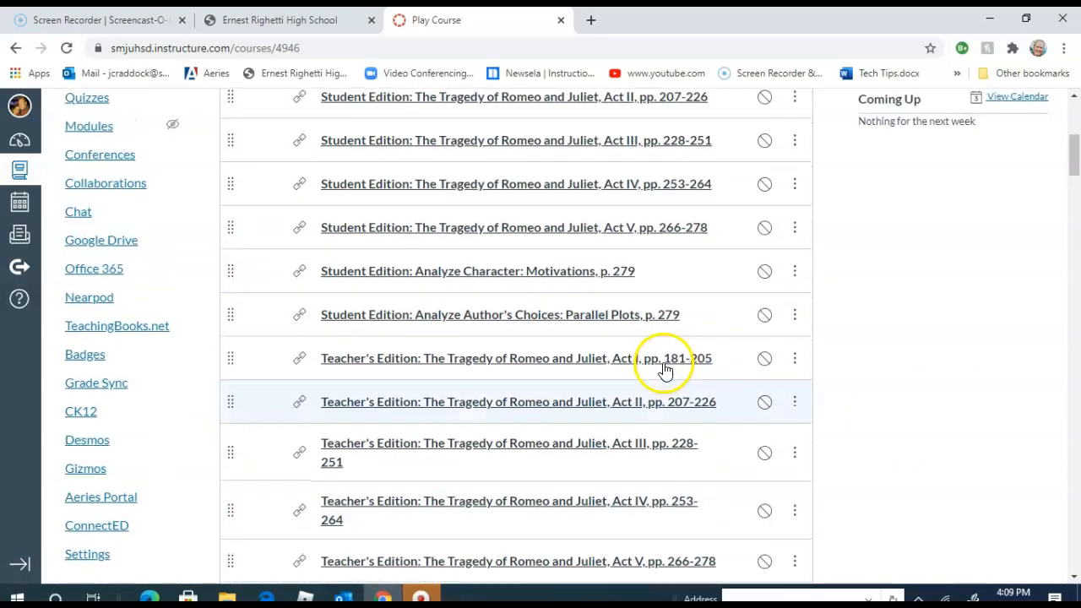
scroll(664, 369, up, 2)
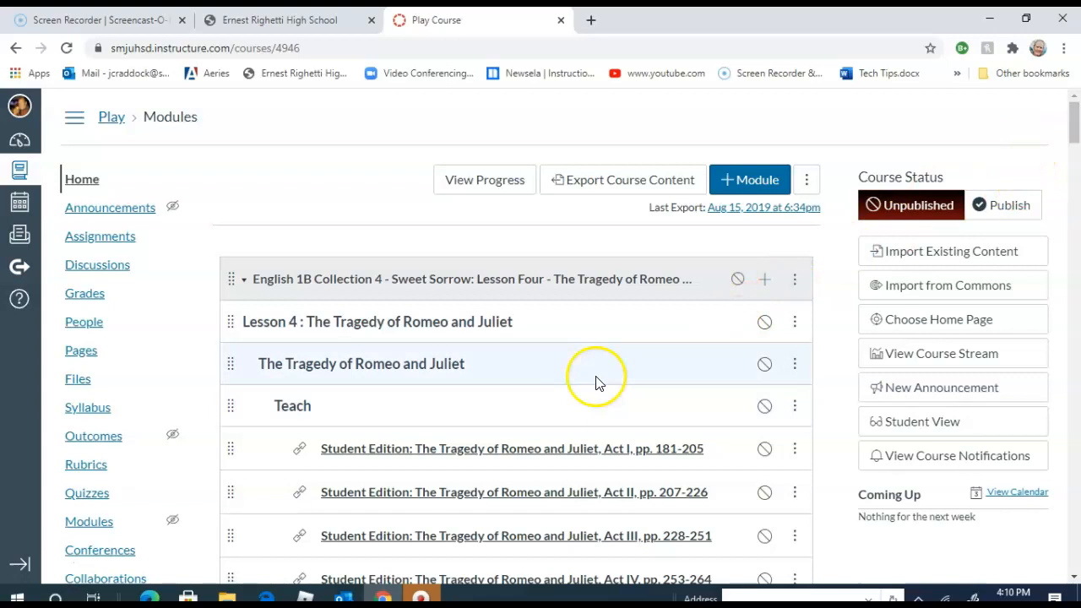
mouse_move(1075, 131)
mouse_down()
mouse_move(1075, 426)
mouse_move(1075, 120)
mouse_up()
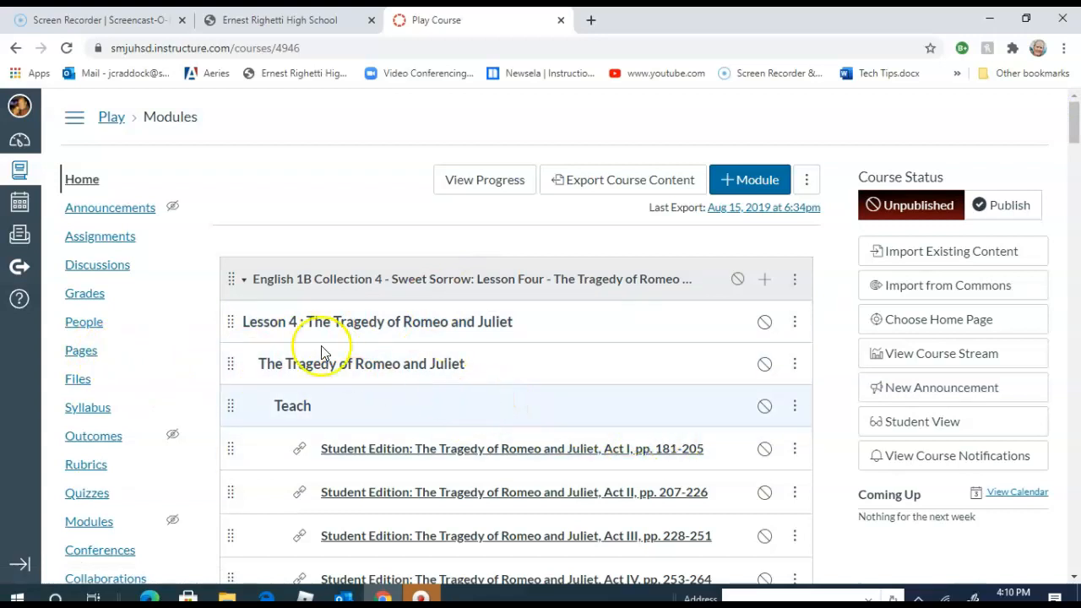
- Return to the dashboard and open the unpublished Eng 1B (P) course
click(22, 143)
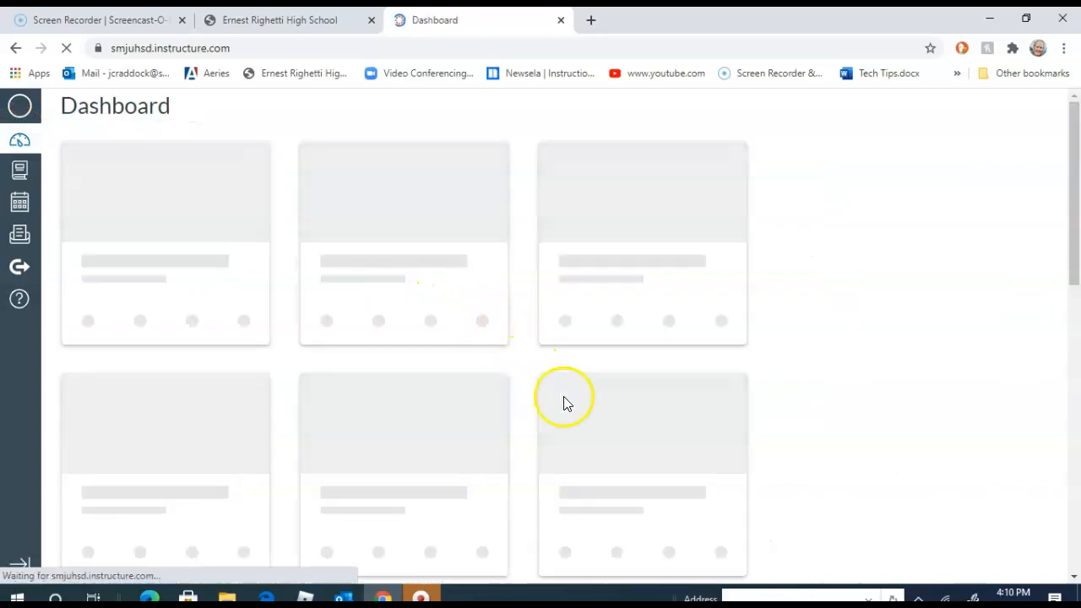
scroll(786, 441, down, 3)
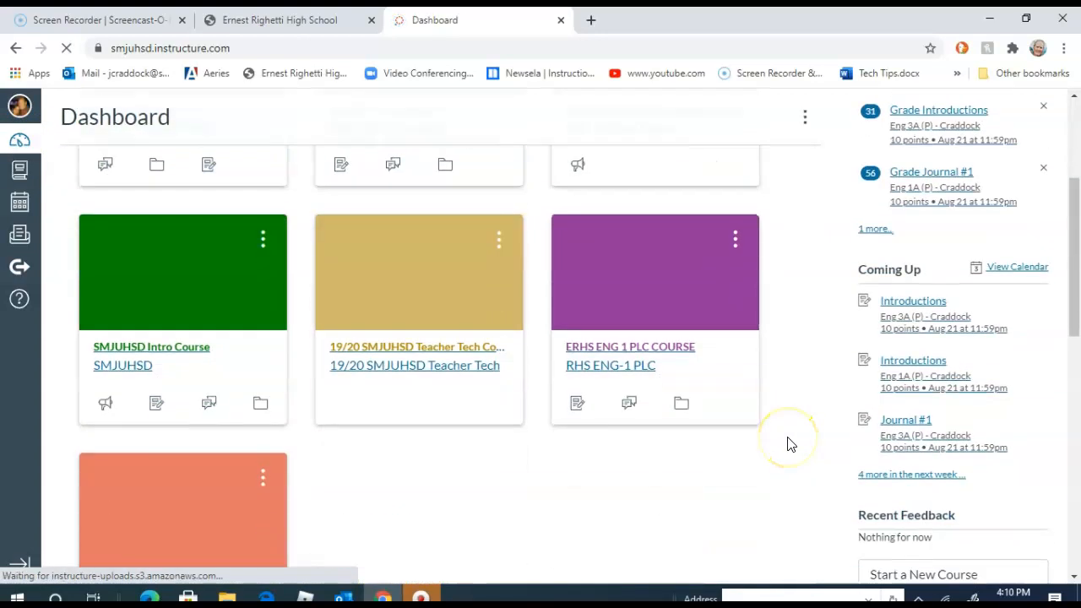
scroll(726, 490, down, 2)
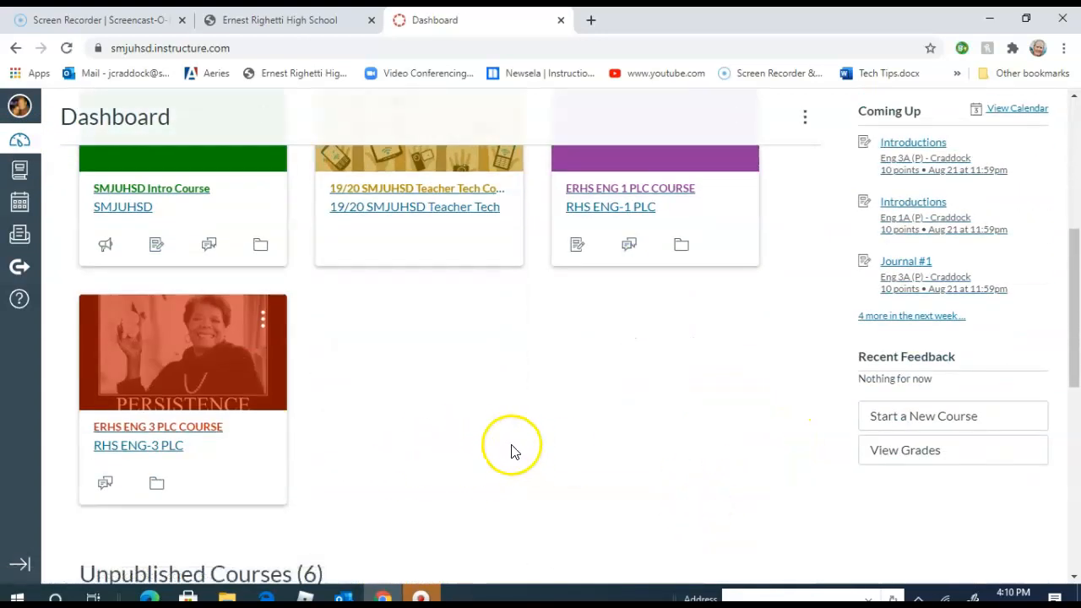
scroll(545, 464, down, 3)
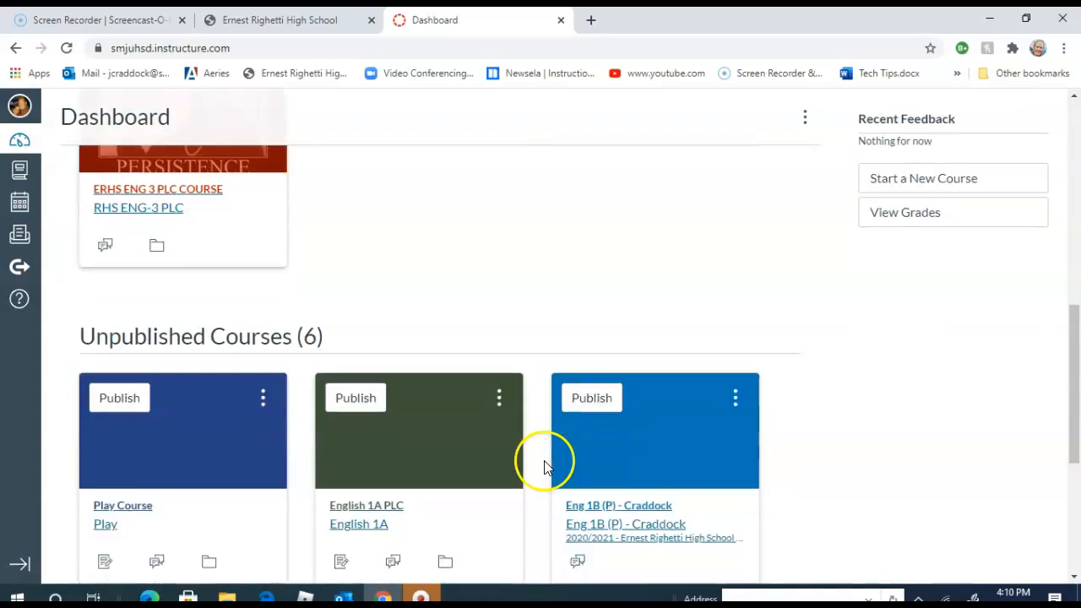
scroll(793, 452, down, 2)
scroll(798, 463, up, 3)
scroll(789, 466, down, 3)
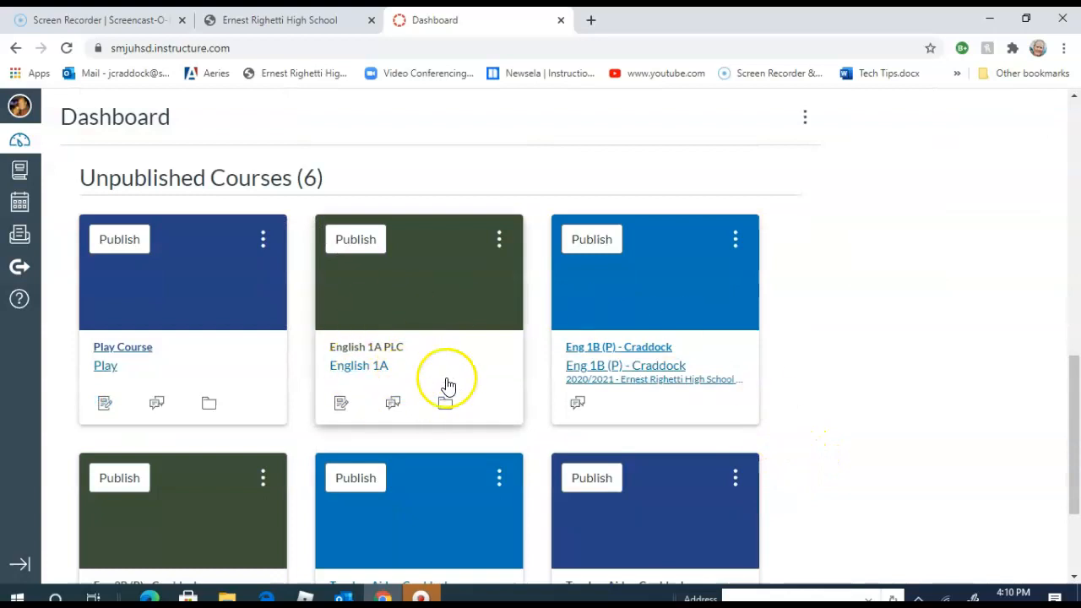
click(664, 312)
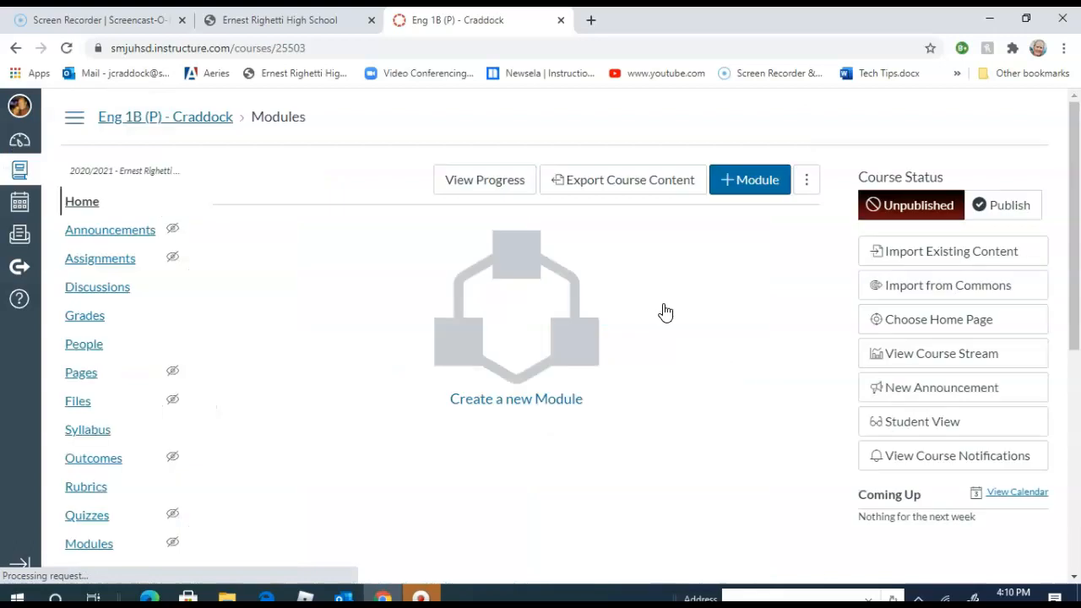
- Look over the course navigation and start a new page in the course's Pages area
scroll(722, 346, down, 5)
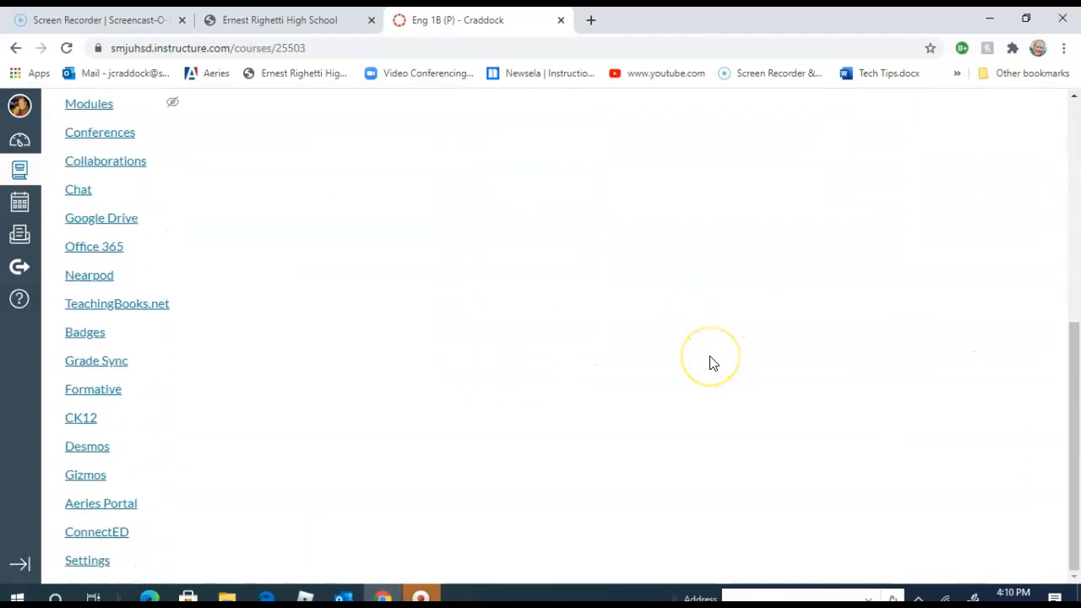
scroll(709, 363, up, 4)
scroll(709, 363, up, 2)
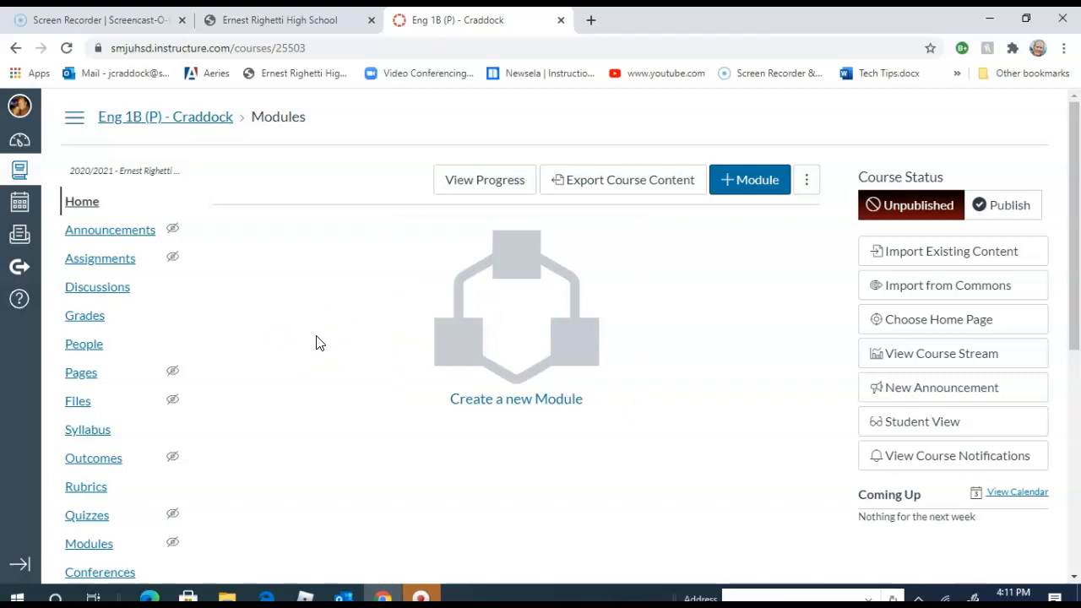
click(100, 373)
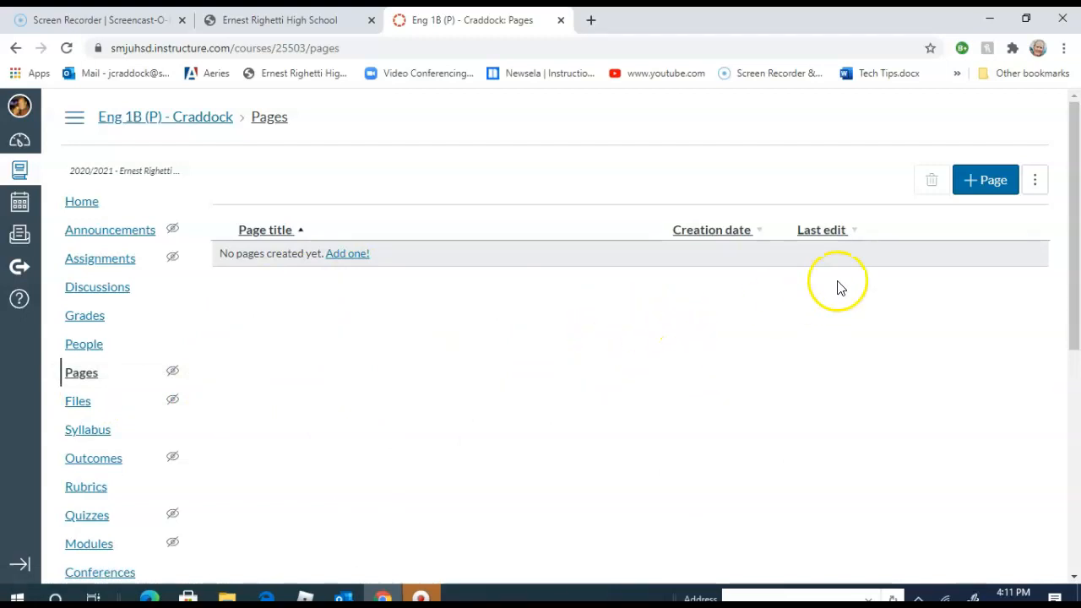
click(990, 197)
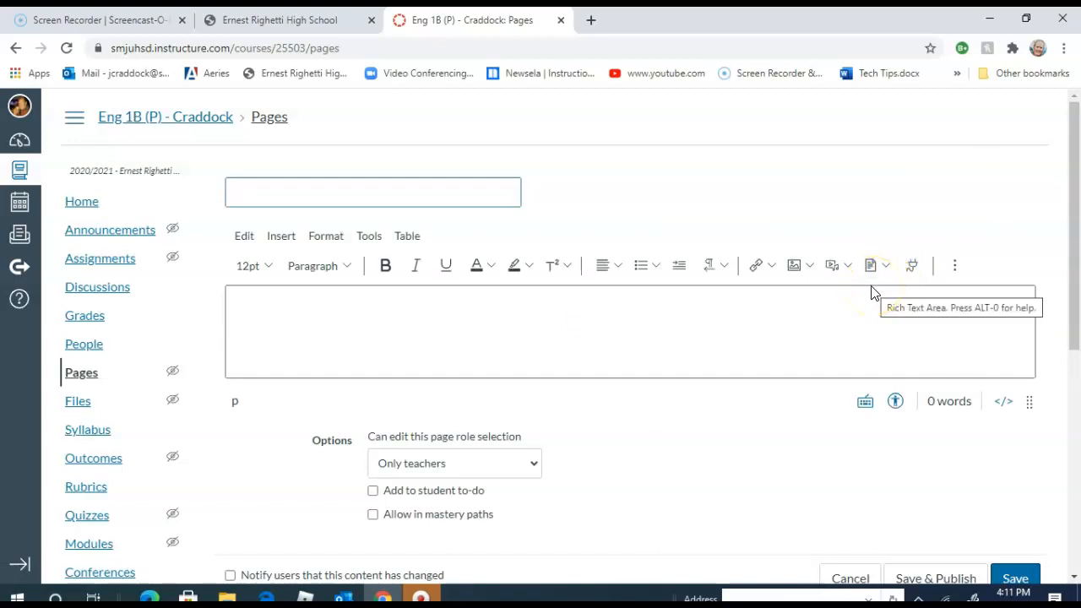
- Title the new page "Welcome to English 1B!" and enlarge its content box downward
text(Wel)
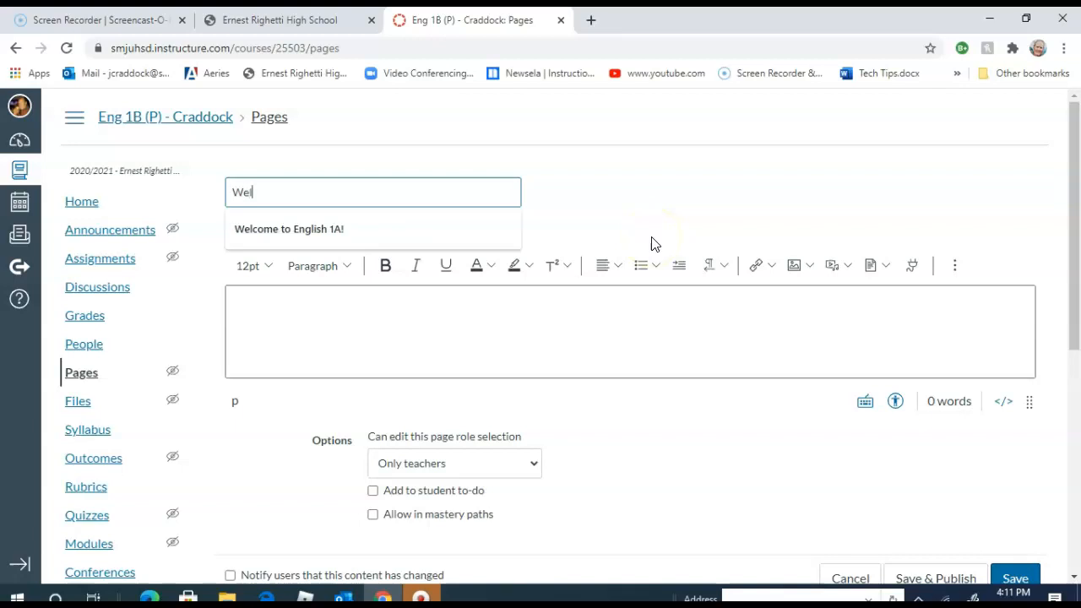
text(come!)
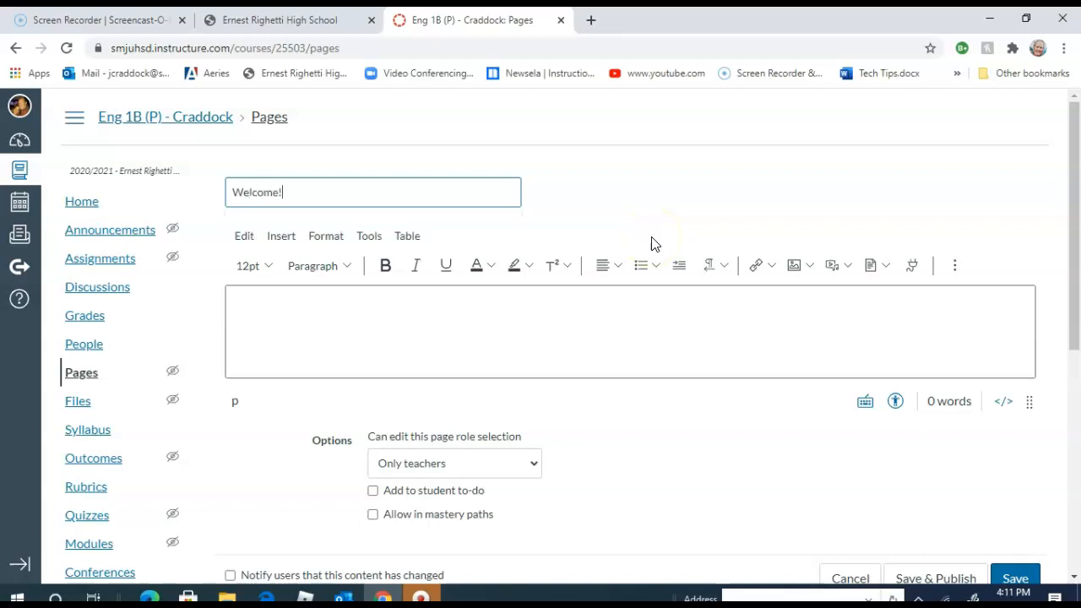
key(BackSpace)
key(BackSpace)
key(BackSpace)
key(BackSpace)
key(BackSpace)
click(452, 232)
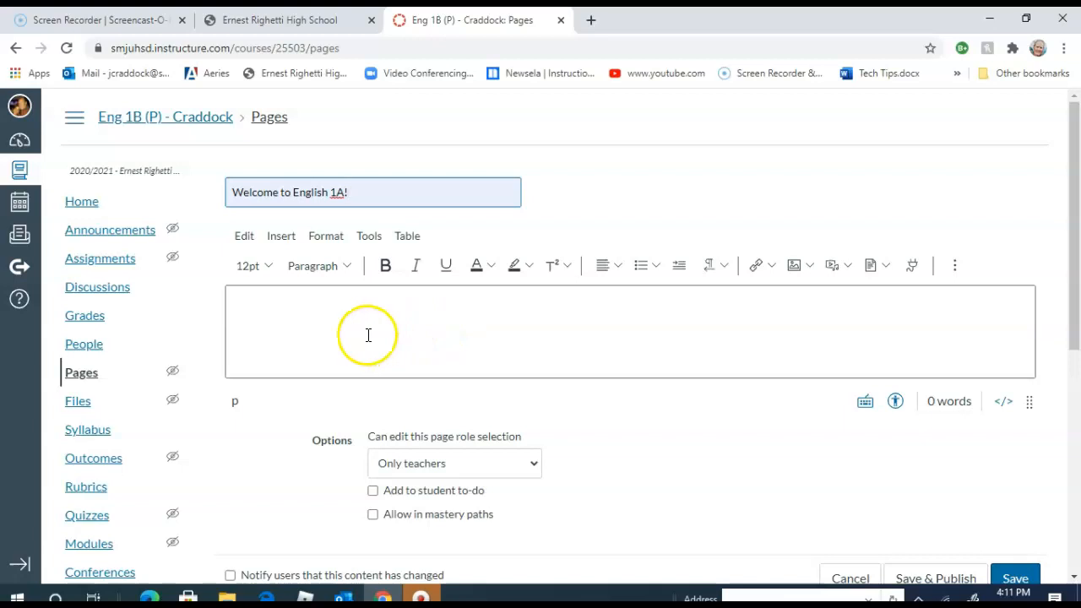
key(BackSpace)
key(BackSpace)
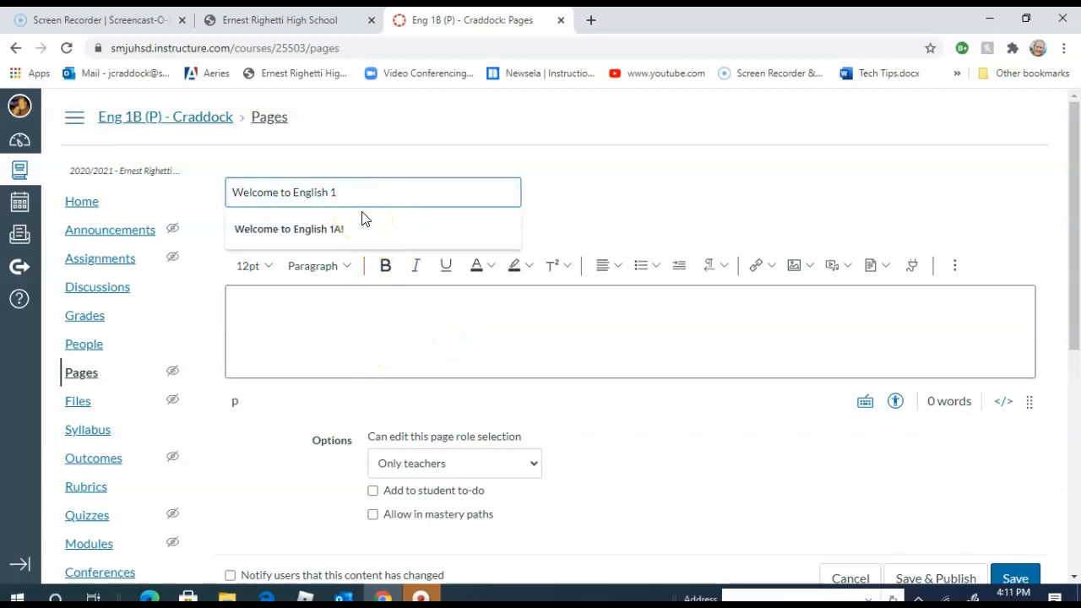
text(B!)
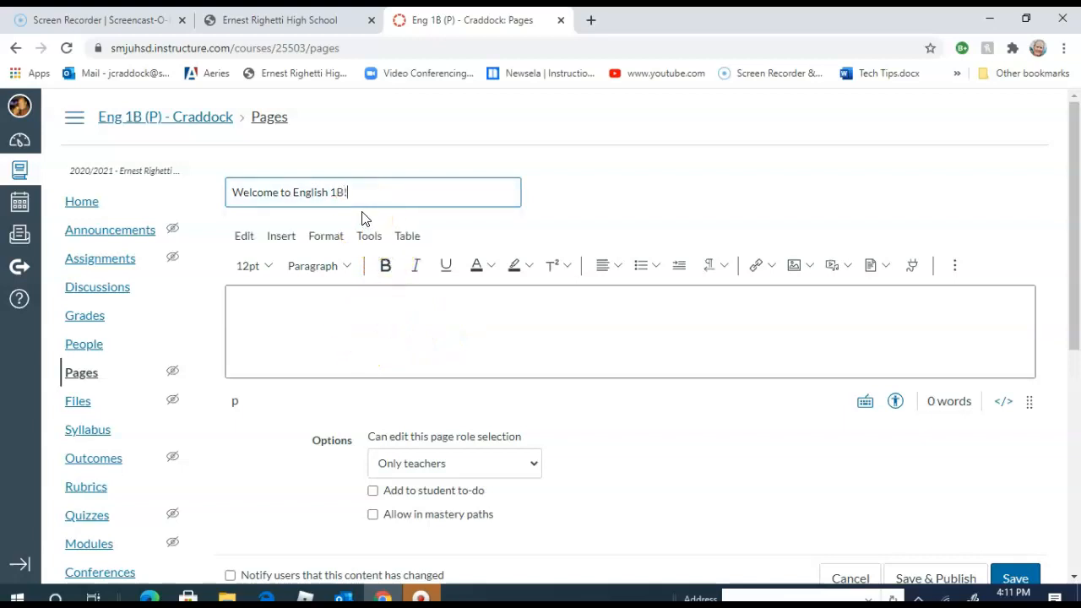
click(349, 301)
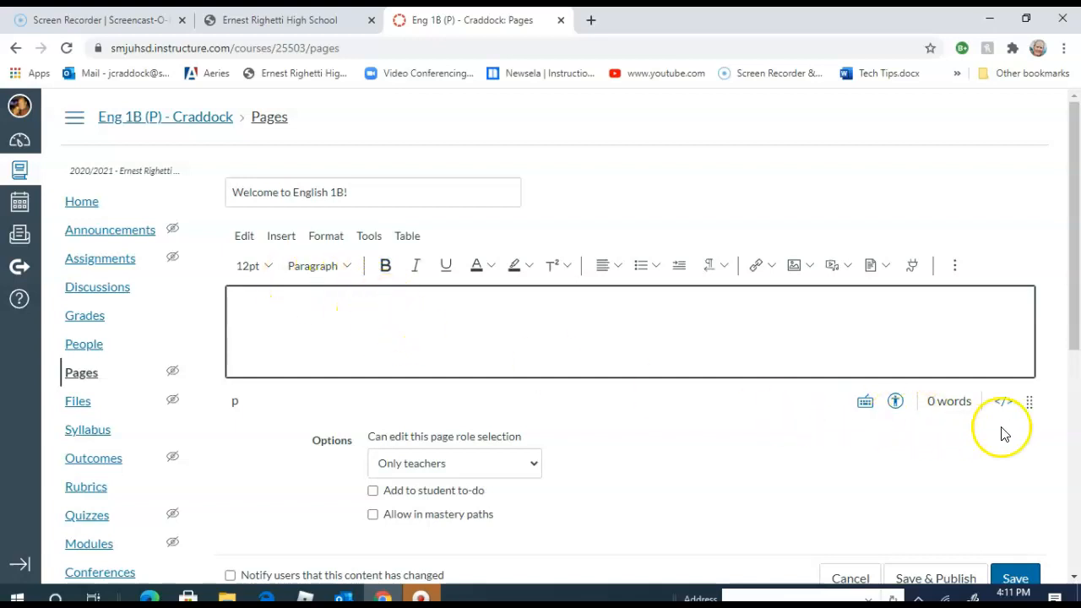
drag(1030, 415, 1029, 567)
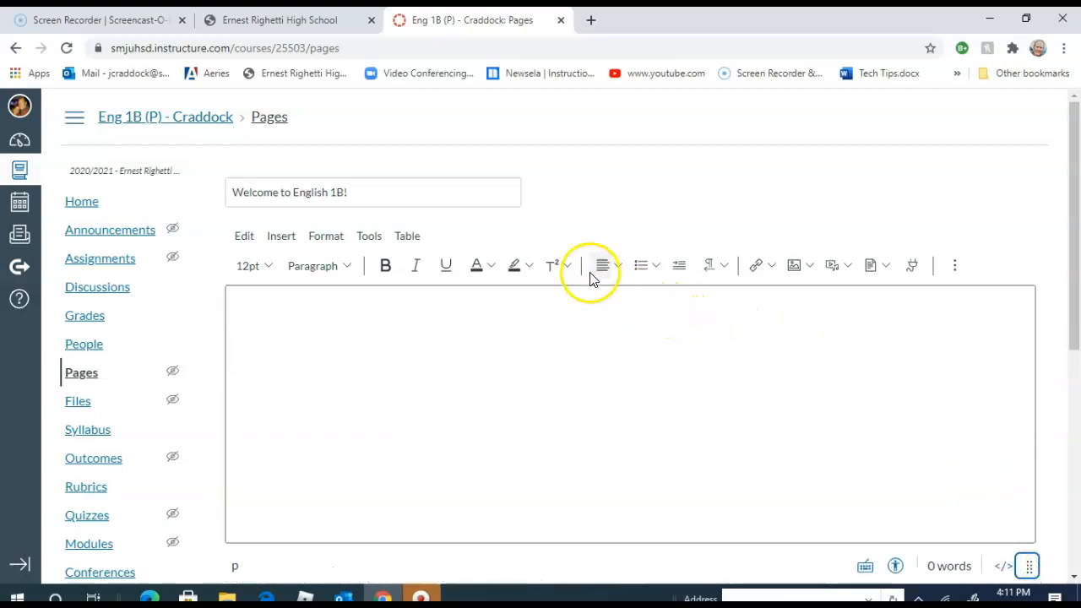
- Search the web for "English banner" in a new browser tab and show the image results
click(594, 21)
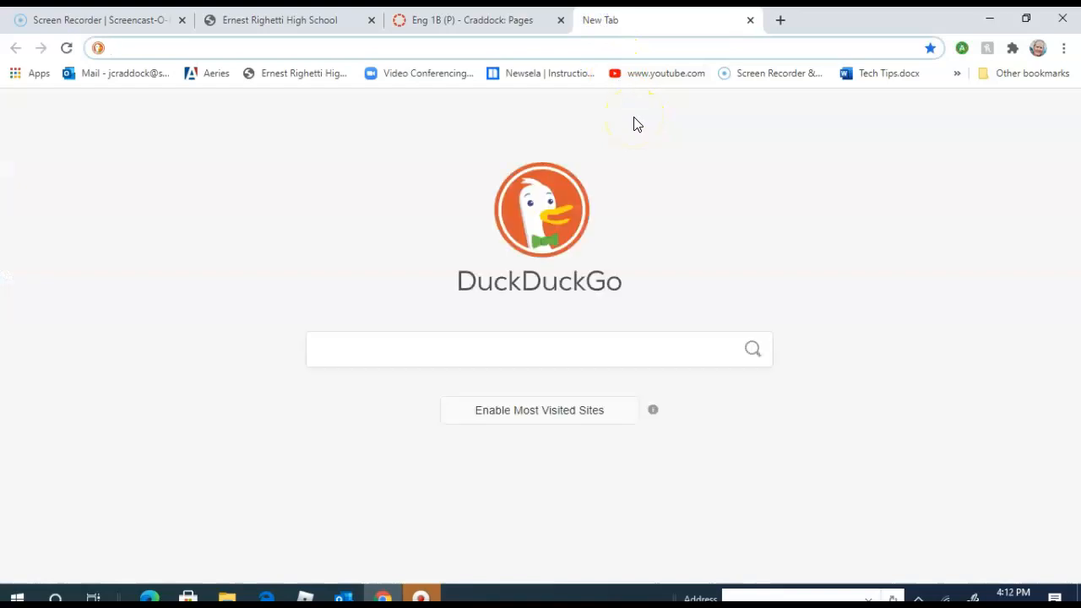
text(googl)
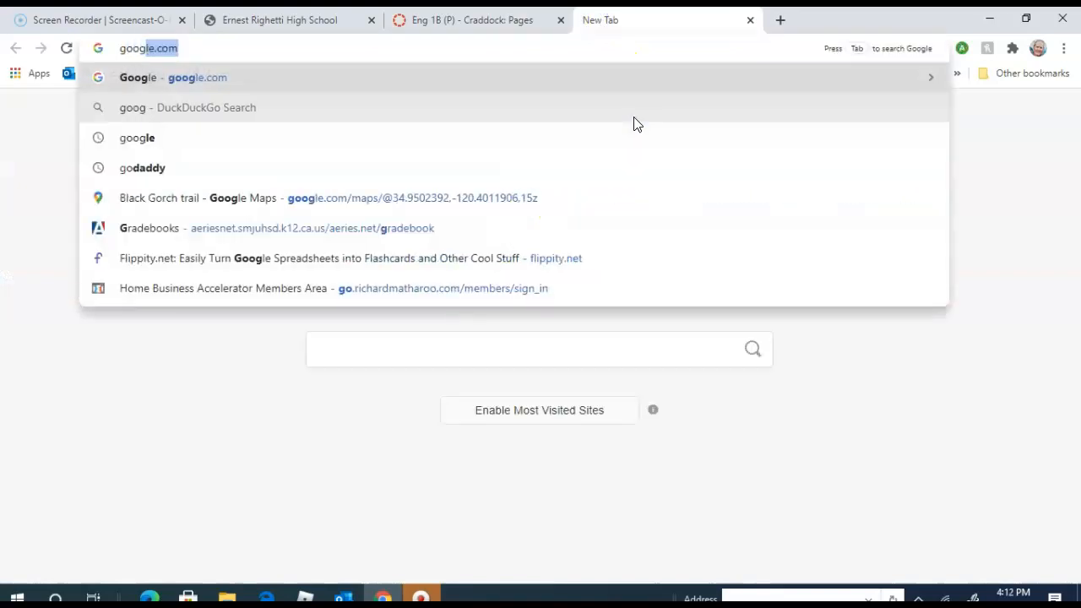
key(BackSpace)
key(BackSpace)
key(BackSpace)
key(BackSpace)
key(BackSpace)
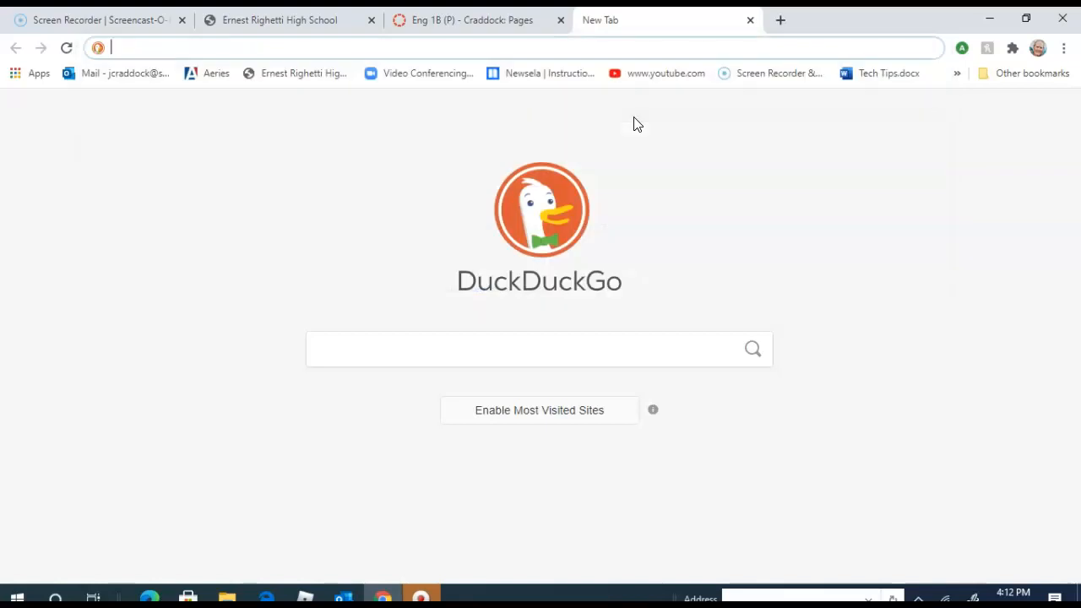
text(English)
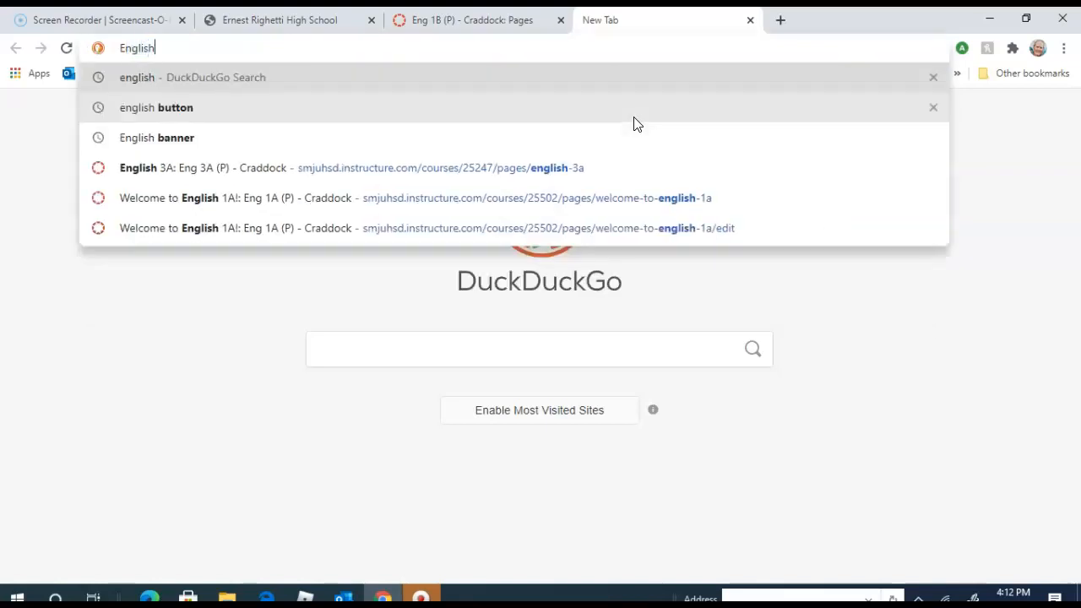
text( banner)
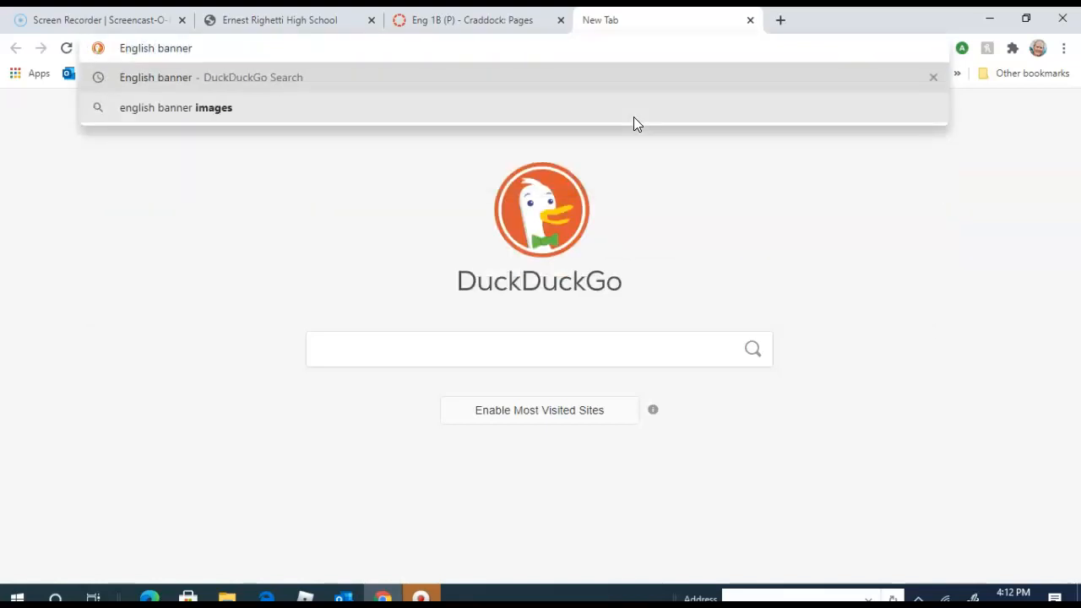
key(Return)
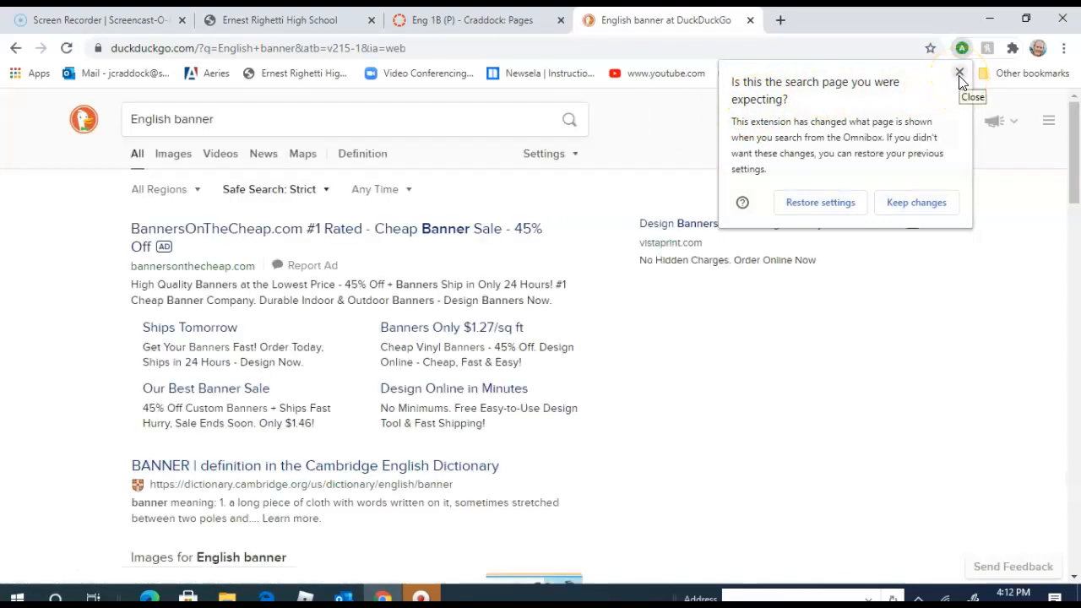
click(959, 75)
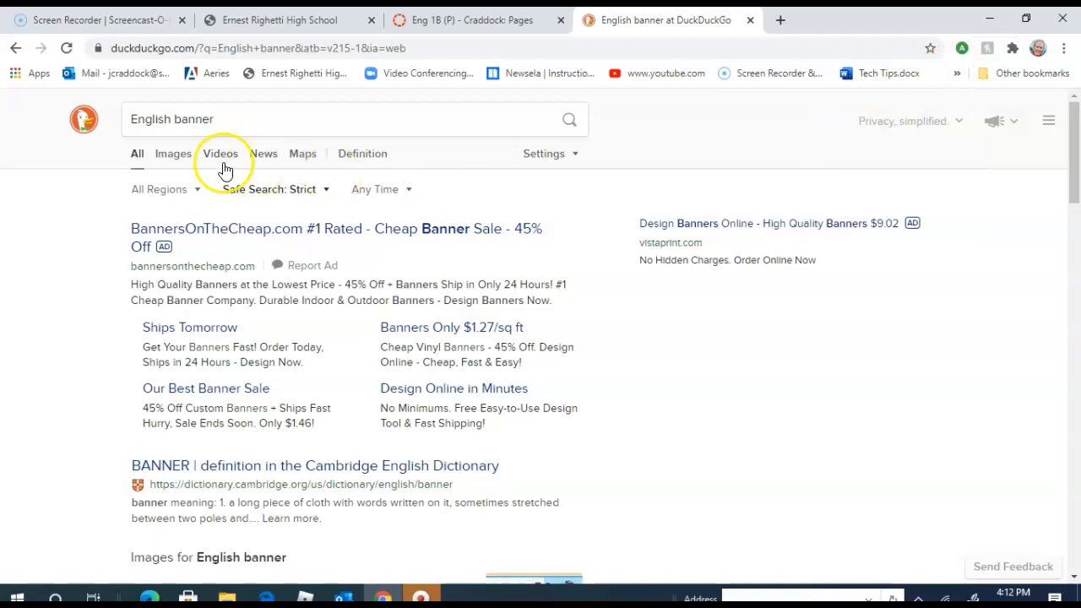
click(172, 154)
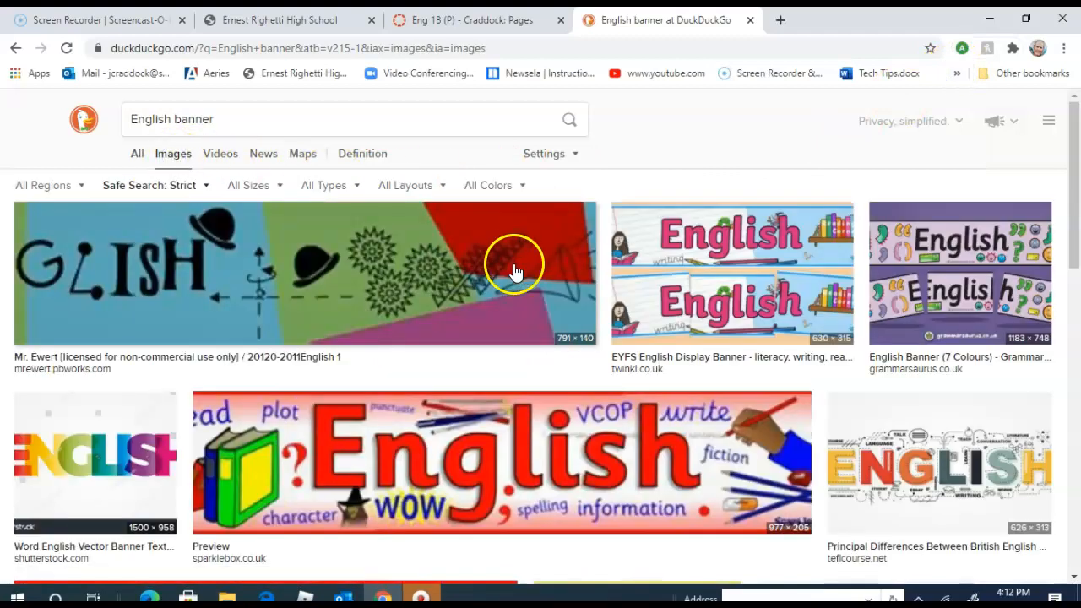
- Save the dark Seattle Pacific University "English" banner with the row of books to the Pictures folder as a JPEG image
scroll(603, 309, down, 2)
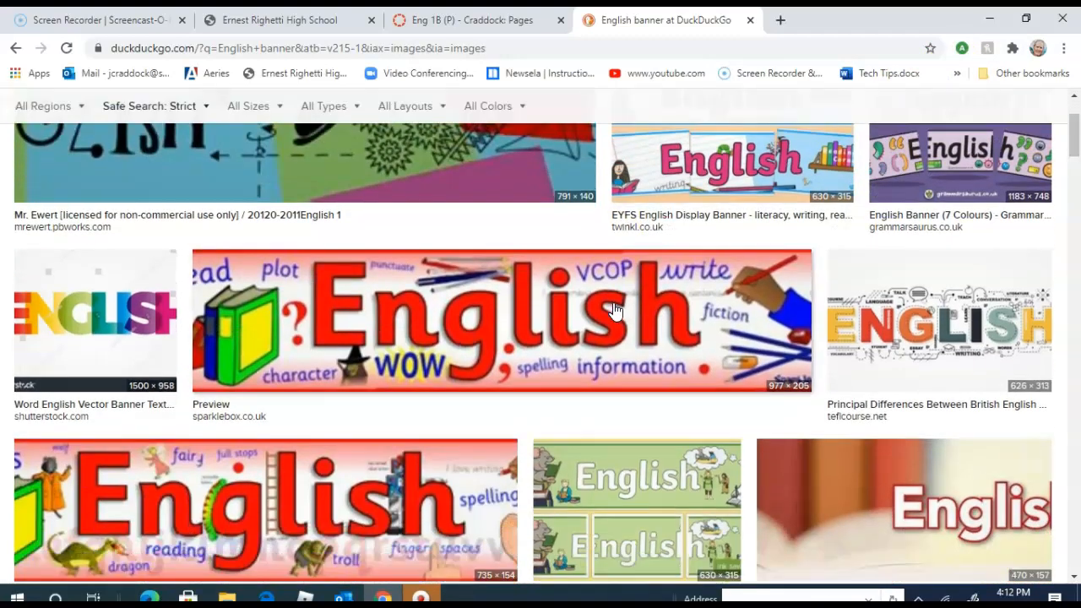
scroll(614, 311, down, 1)
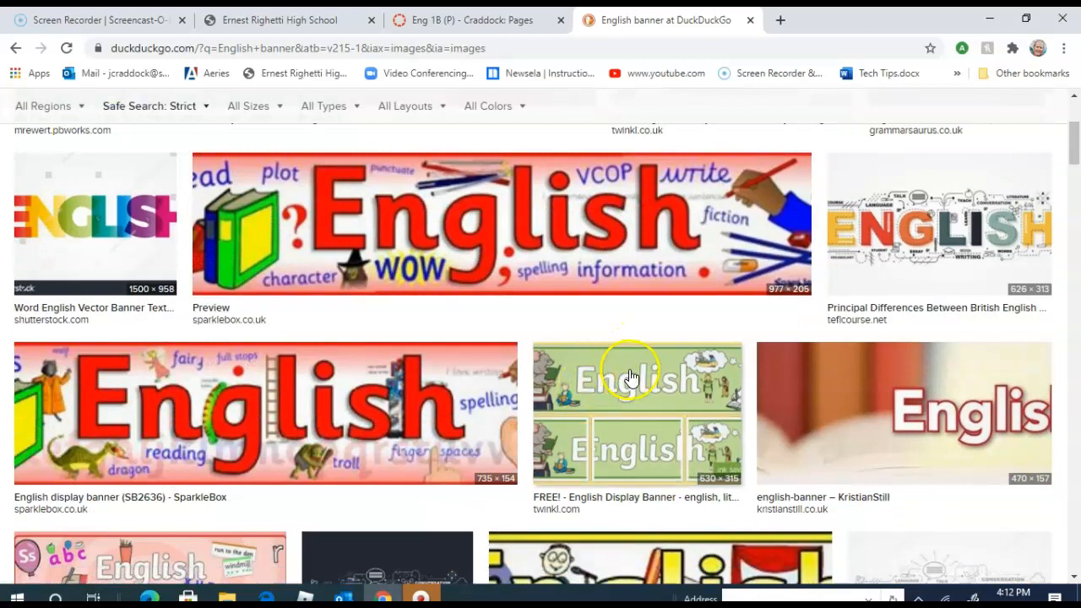
scroll(659, 370, down, 5)
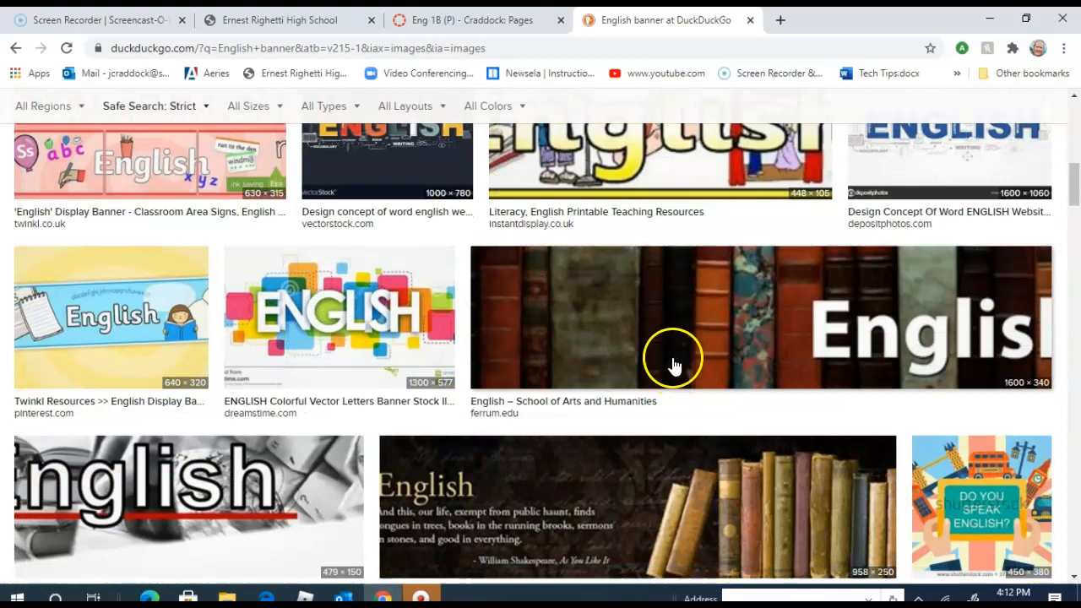
scroll(675, 363, down, 2)
right_click(590, 347)
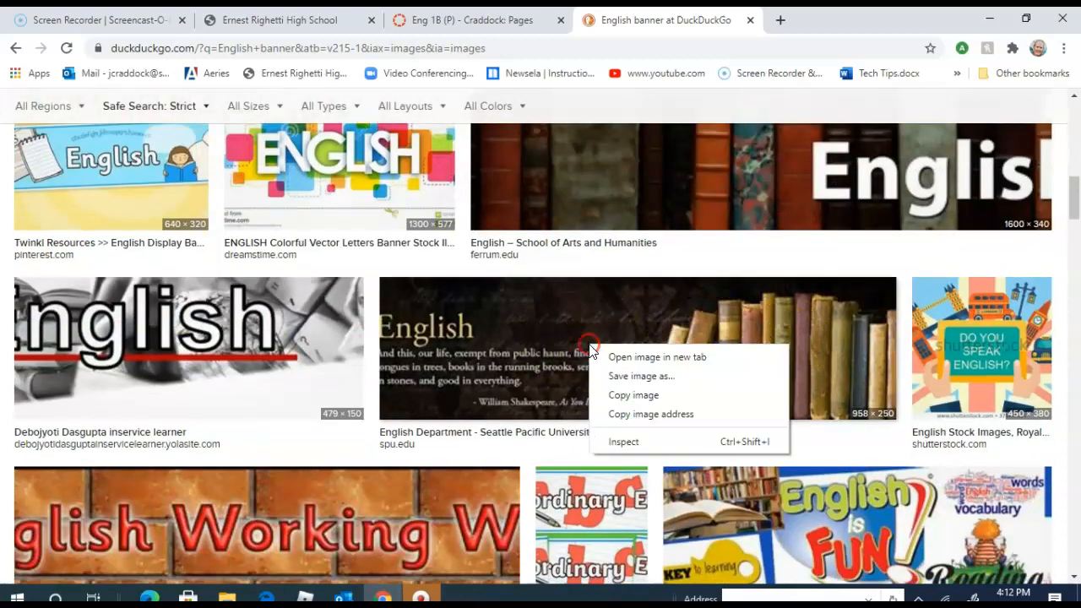
click(655, 377)
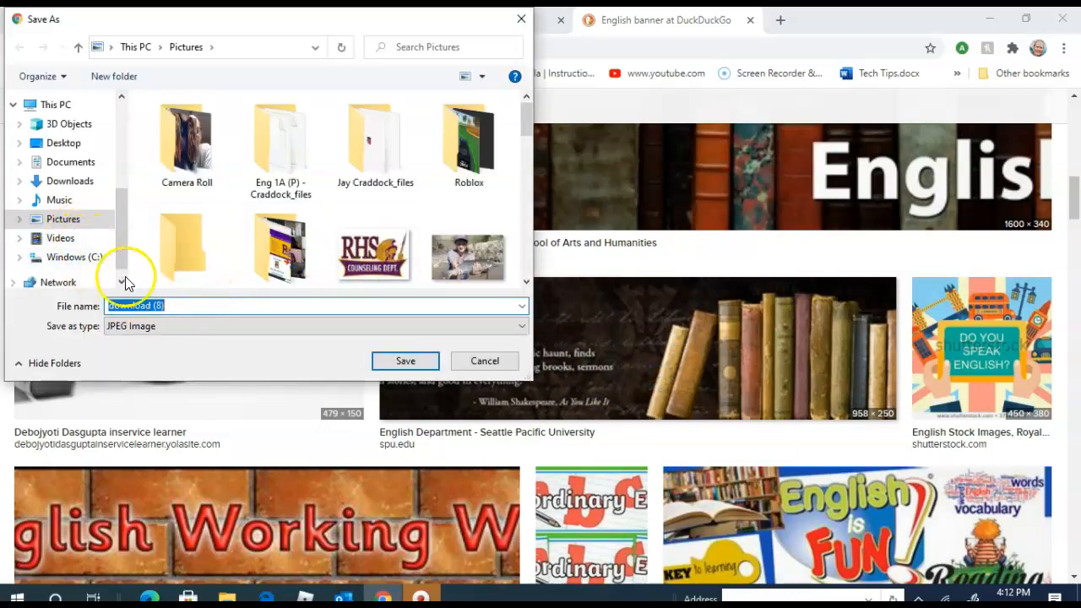
click(382, 361)
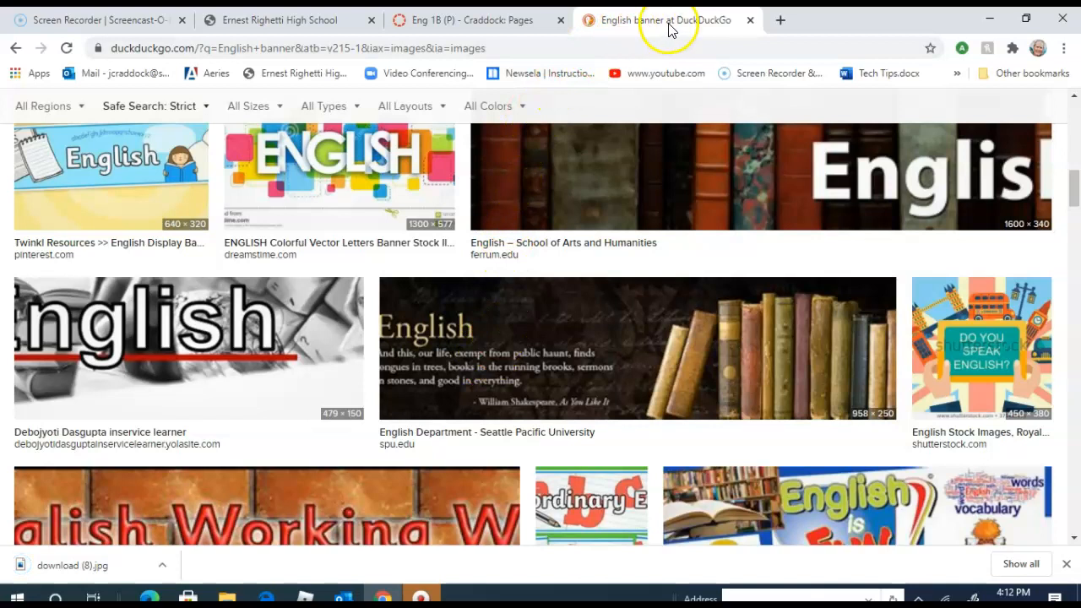
- Return to the Canvas page, enter "Welcome to my class!" as its content and save it without publishing
click(478, 22)
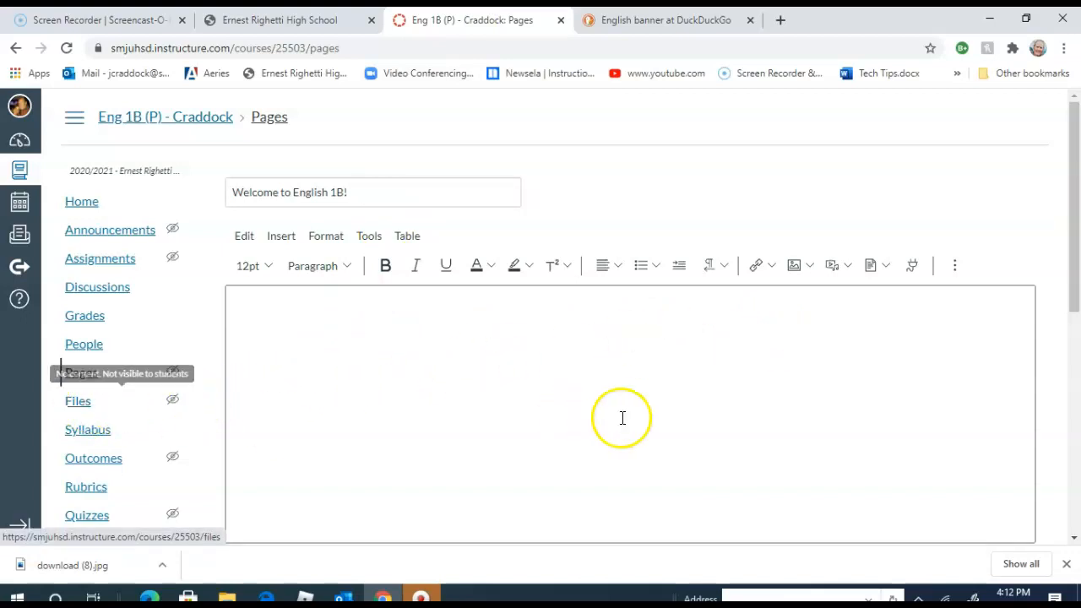
click(343, 340)
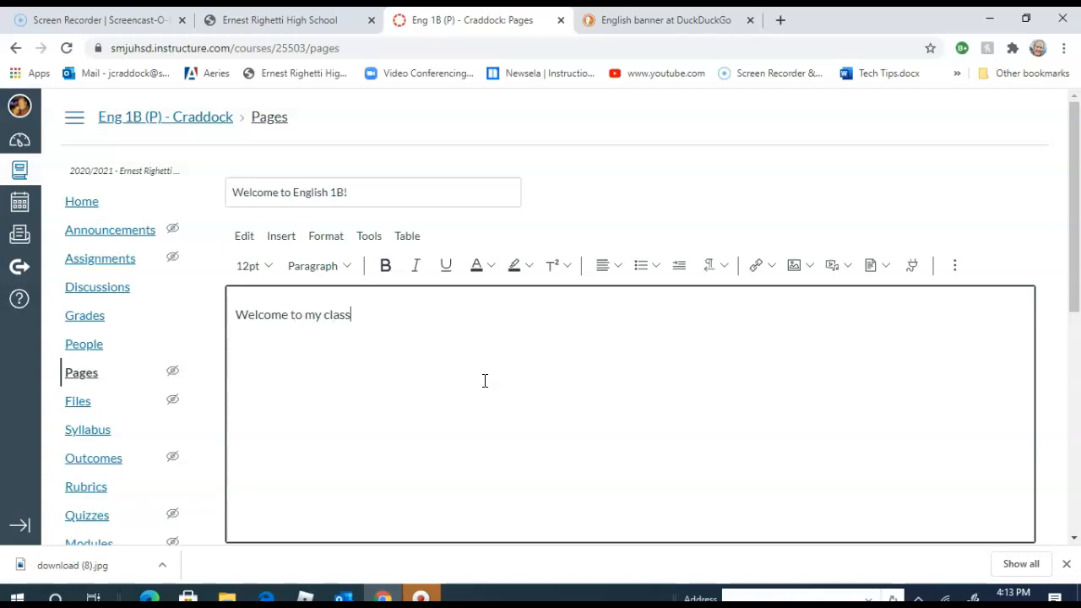
scroll(591, 388, down, 5)
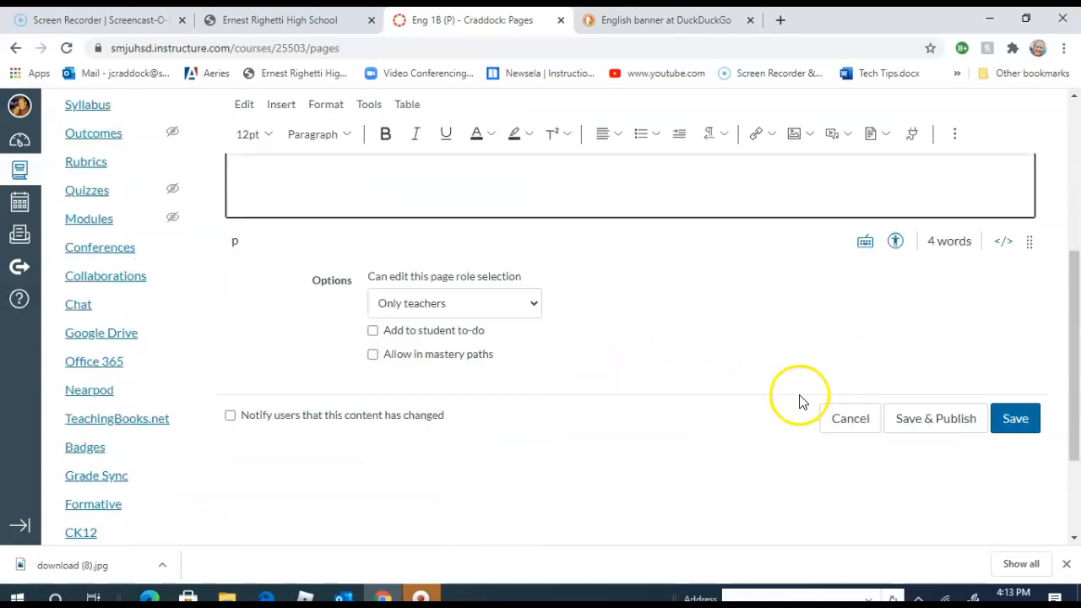
click(1003, 358)
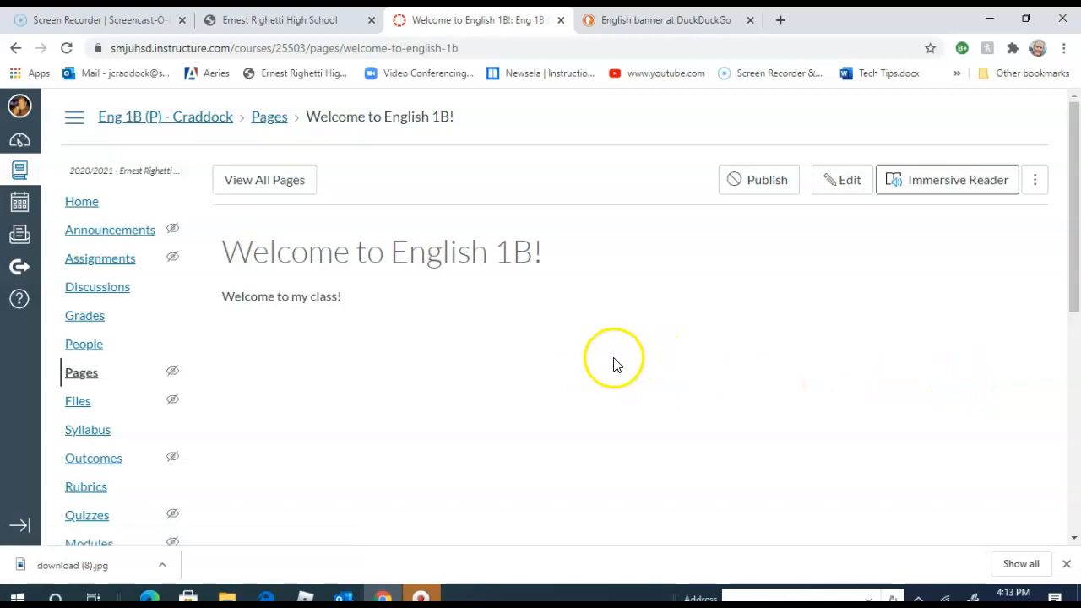
- Upload the Banner image from the Pictures folder to the course's Files area
scroll(612, 367, down, 5)
scroll(610, 366, up, 2)
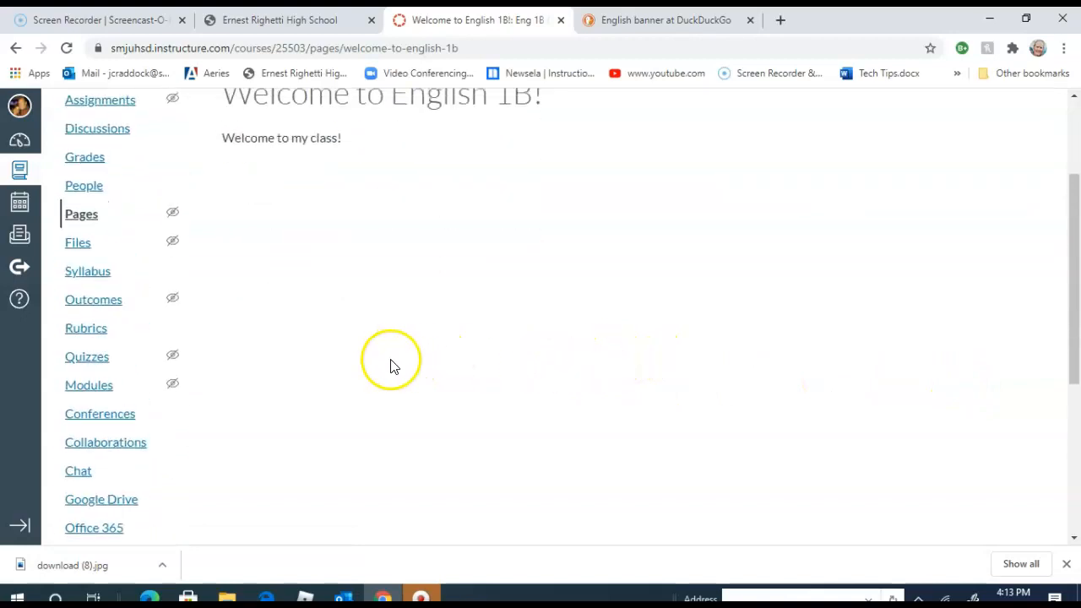
click(76, 244)
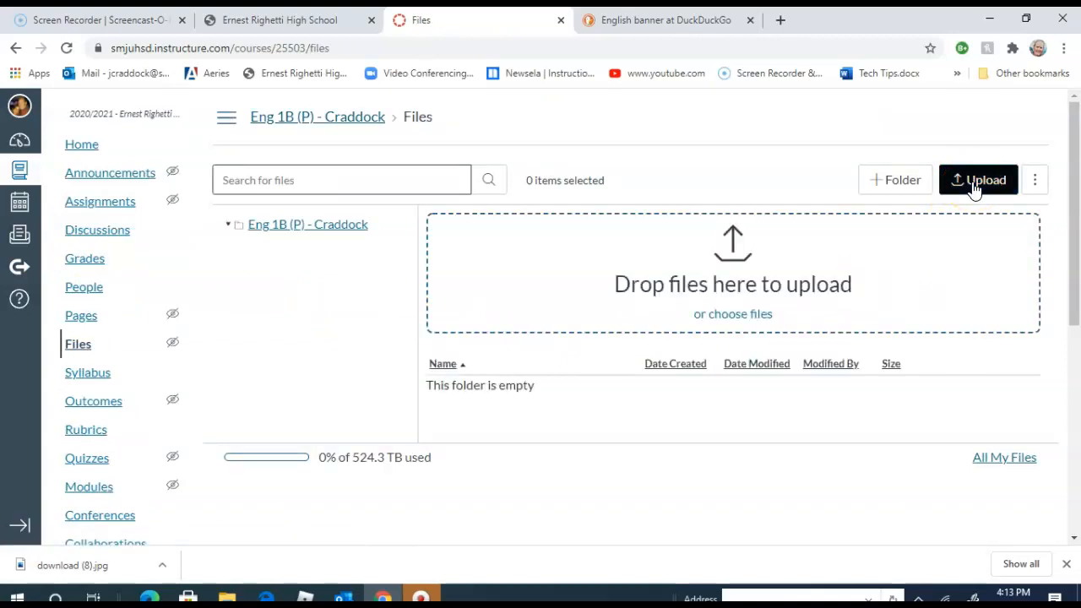
click(973, 189)
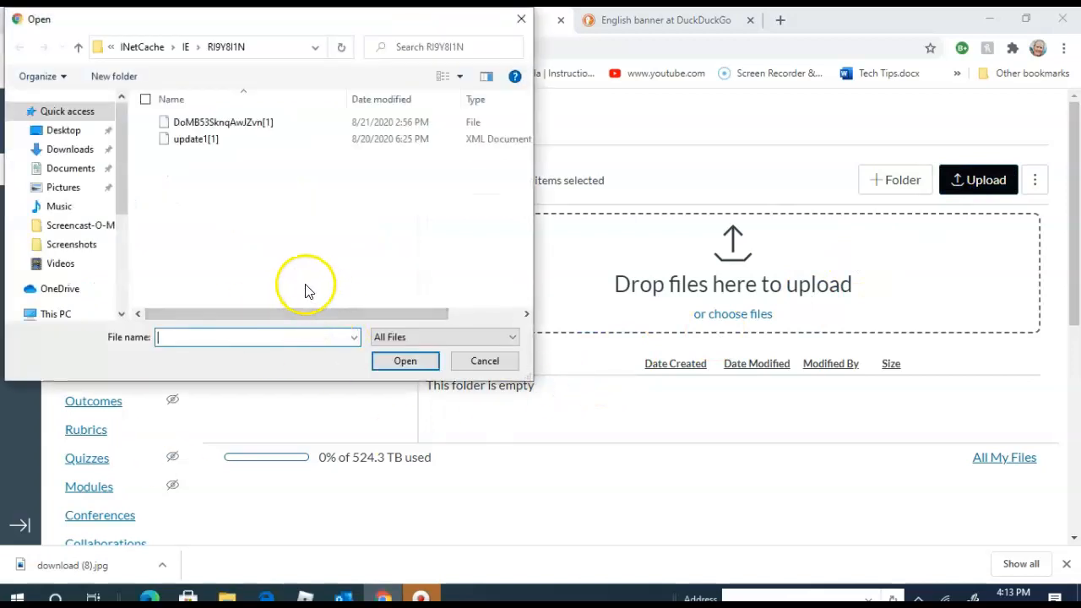
click(60, 202)
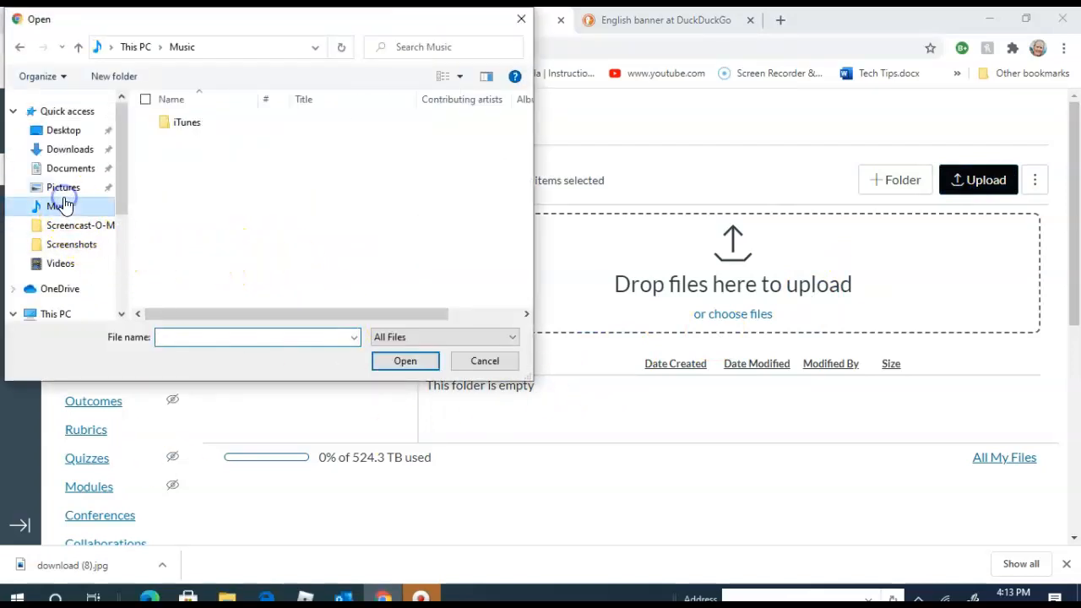
click(66, 189)
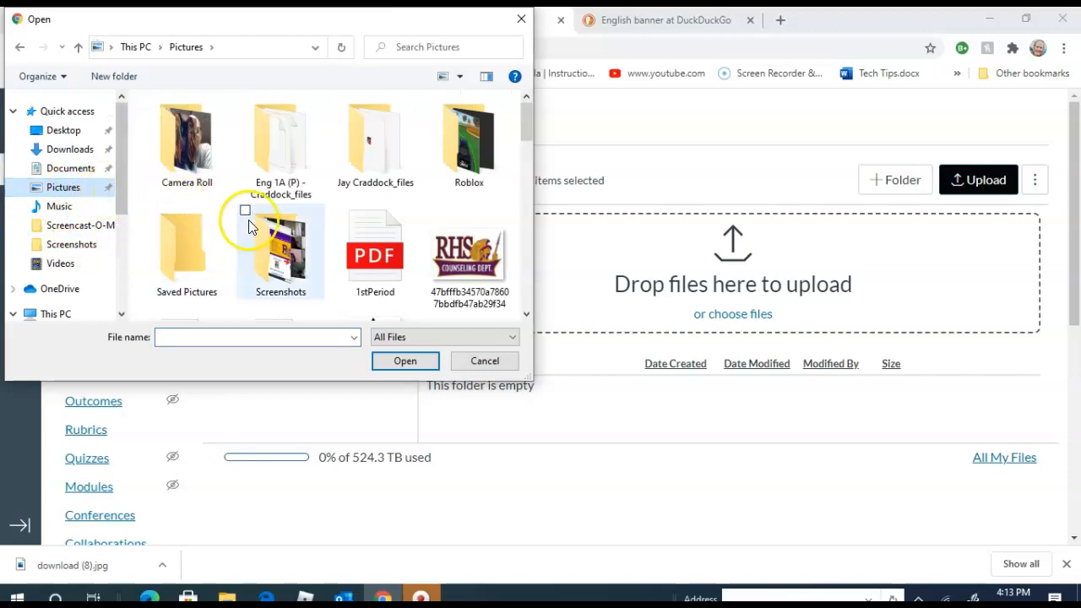
drag(524, 131, 521, 162)
click(462, 258)
drag(462, 257, 663, 293)
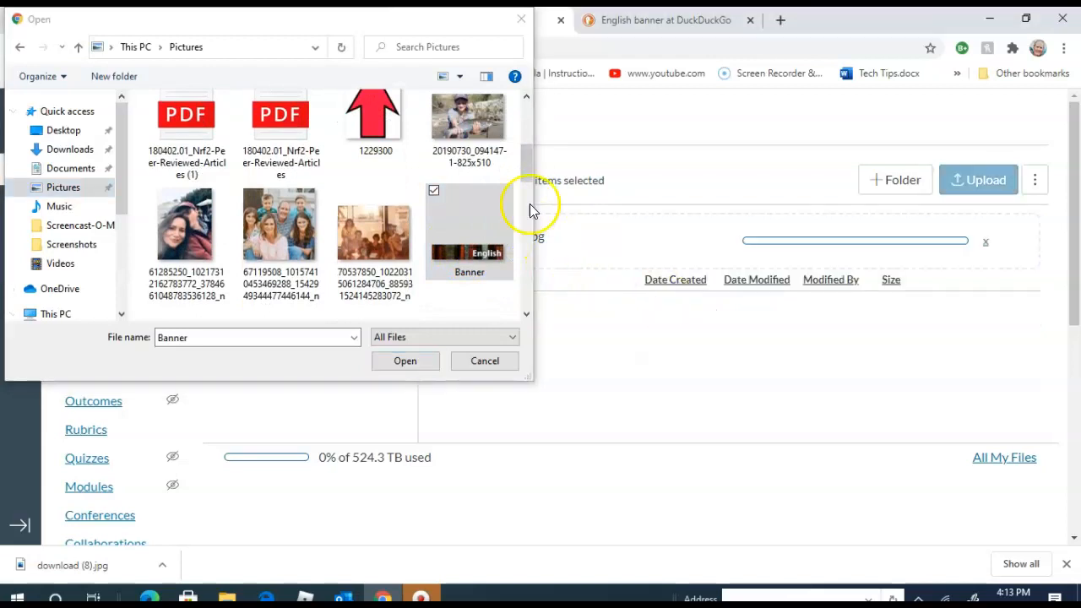
click(520, 18)
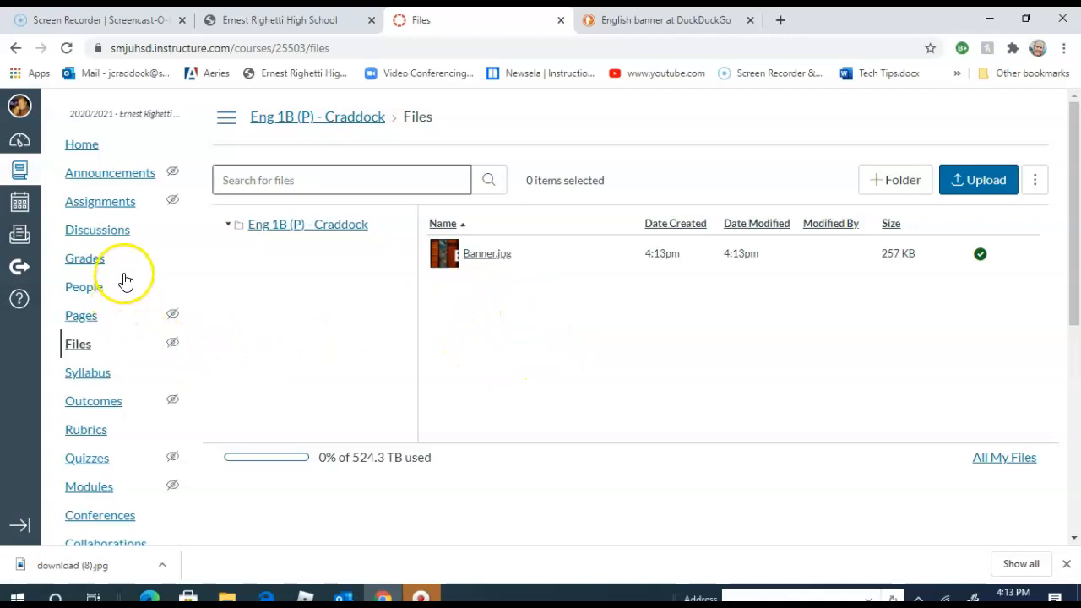
- Reopen the "Welcome to English 1B!" page for editing and enlarge its content box downward
click(81, 316)
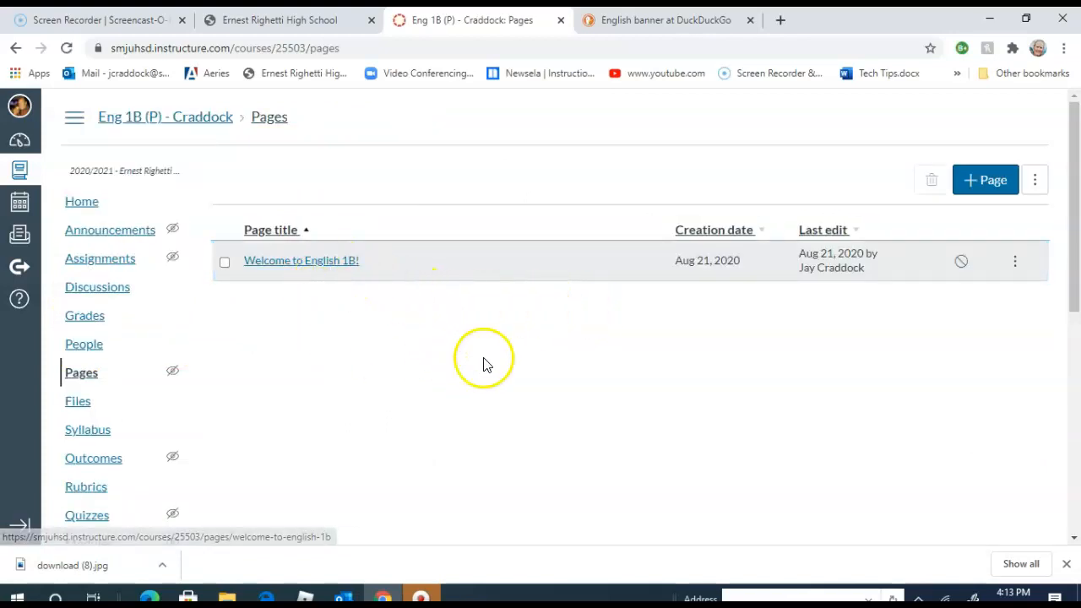
click(309, 263)
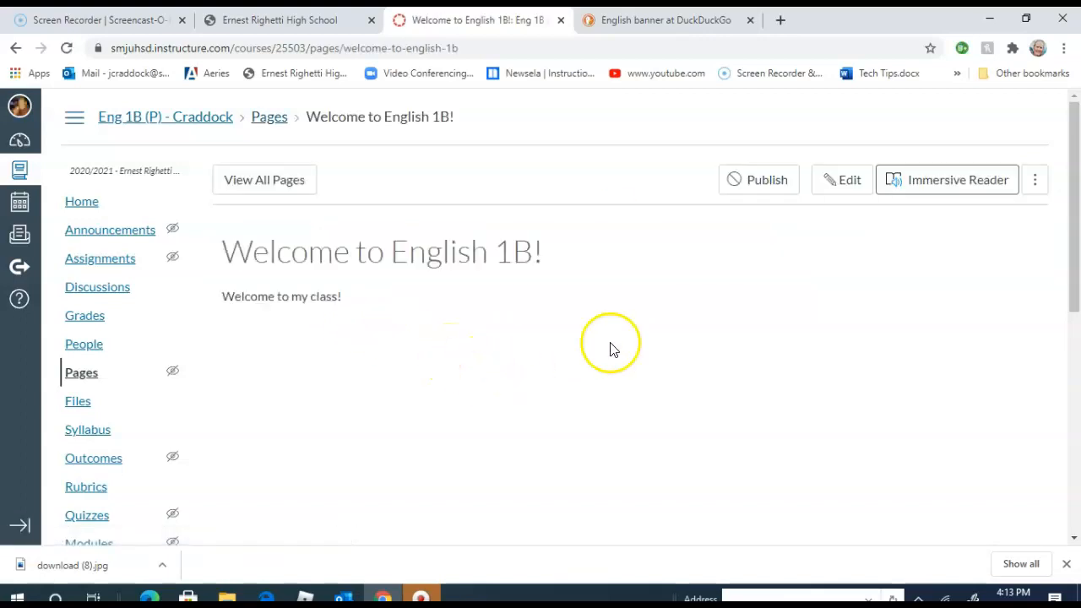
click(846, 181)
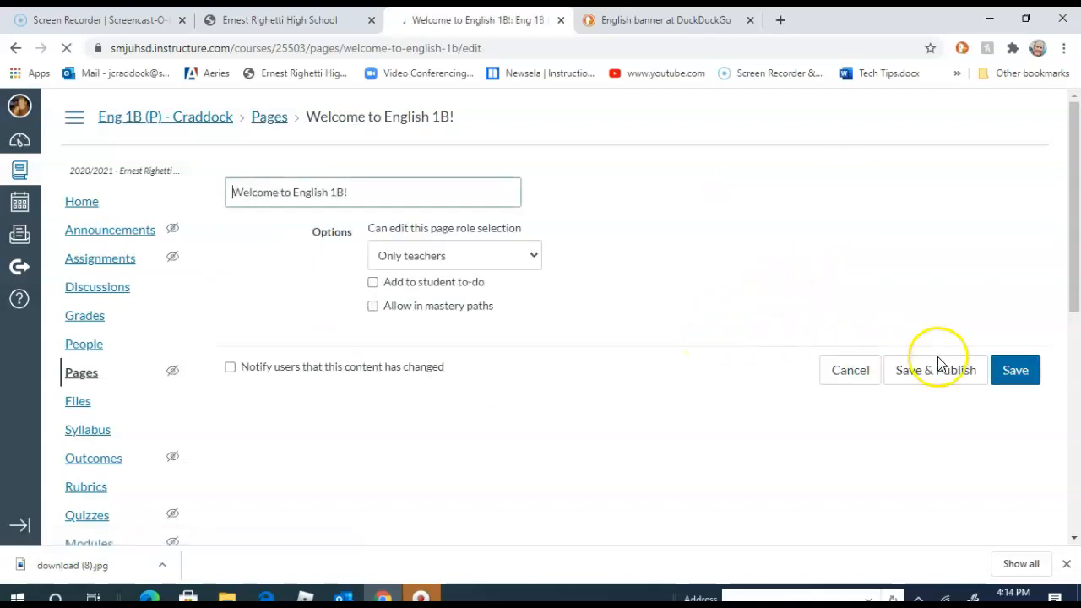
mouse_move(1074, 295)
mouse_down()
mouse_move(1074, 347)
mouse_move(996, 361)
mouse_move(1074, 325)
mouse_move(1073, 290)
mouse_up()
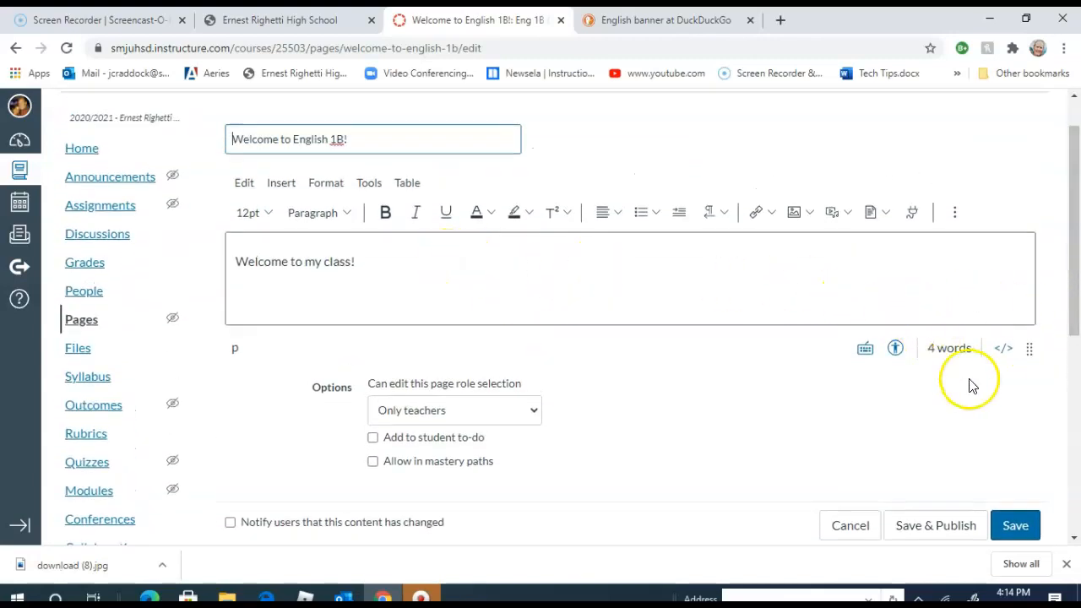
drag(1027, 348, 1042, 586)
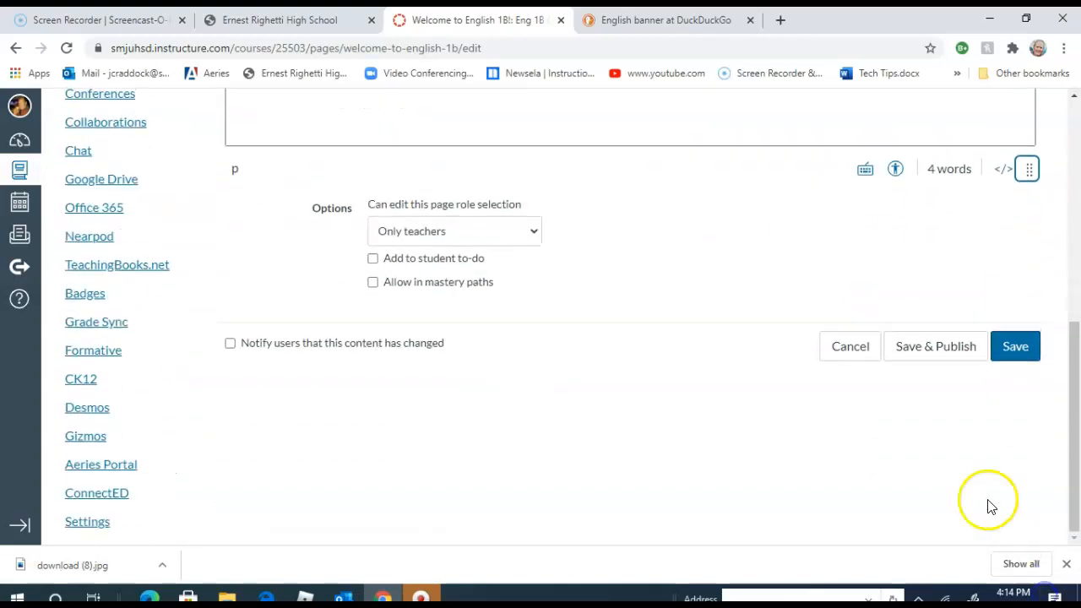
drag(1074, 346, 1074, 172)
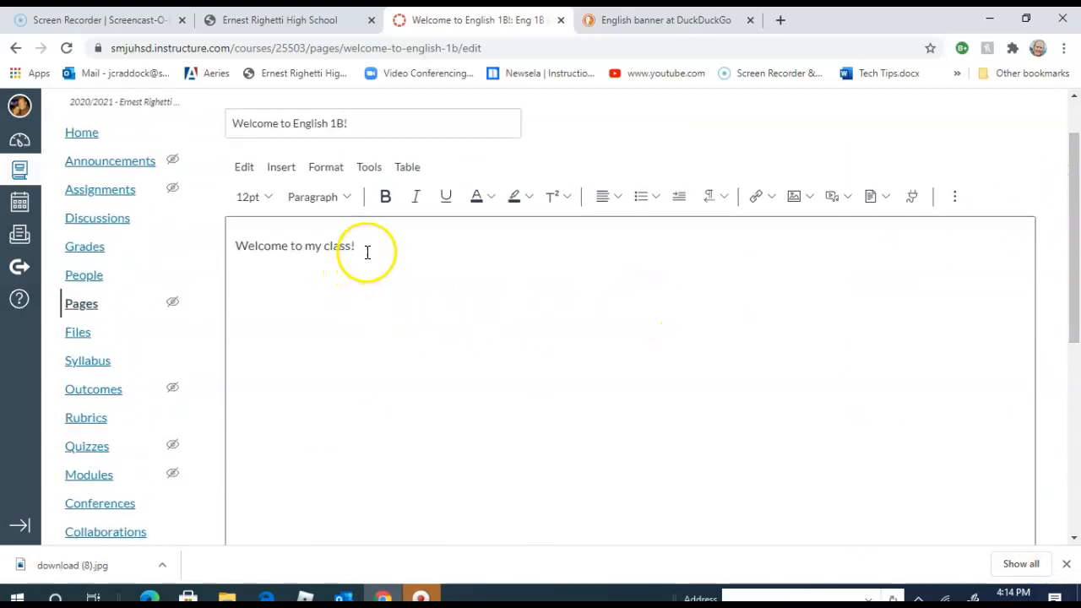
- Insert Banner.jpg from the course images on a new line above "Welcome to my class!" and save the page
click(241, 246)
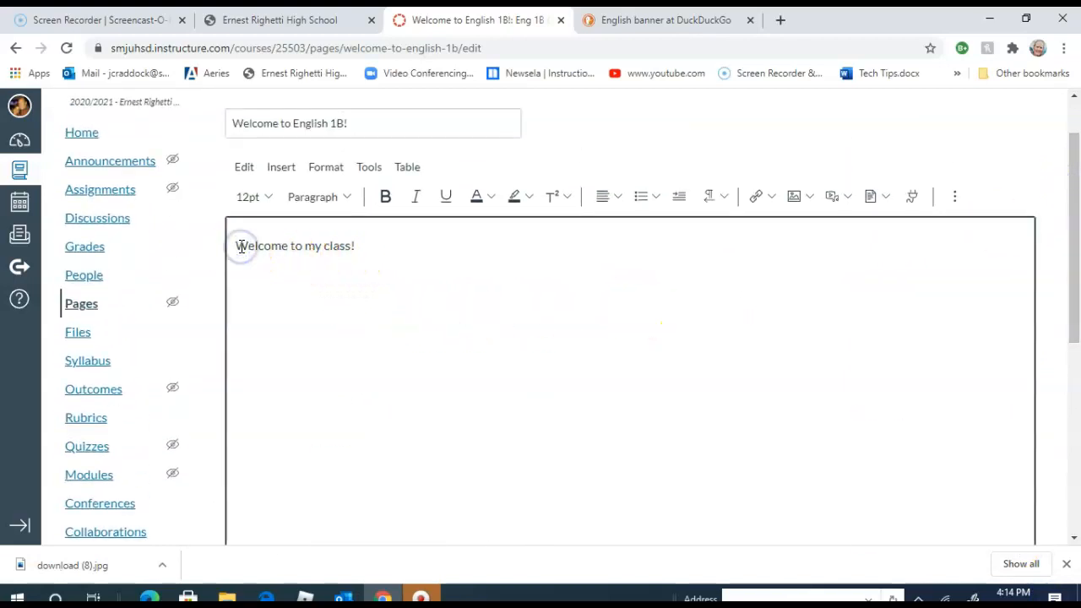
key(Return)
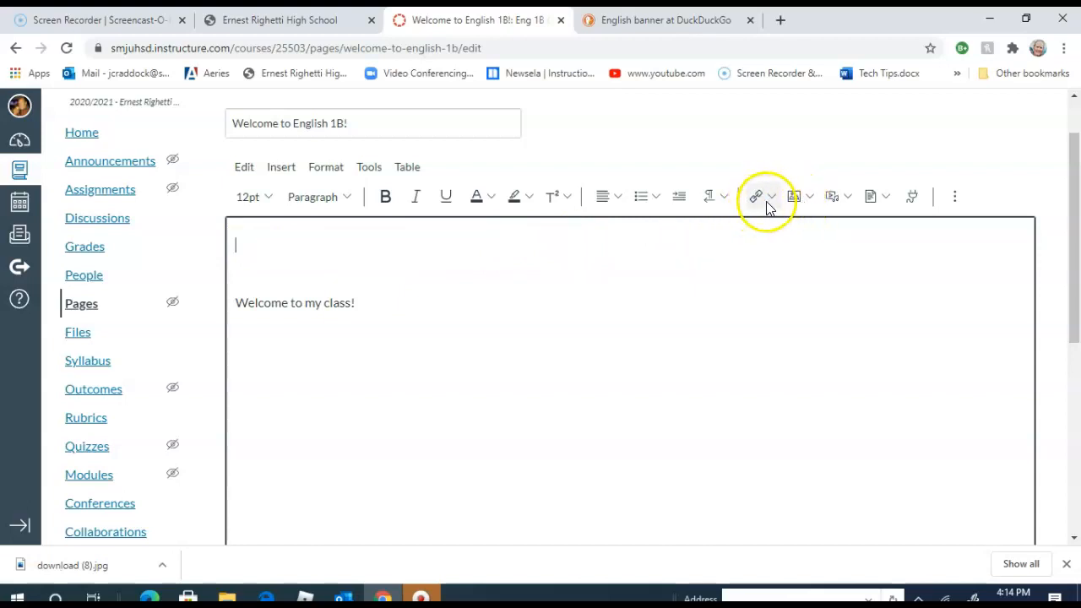
click(810, 198)
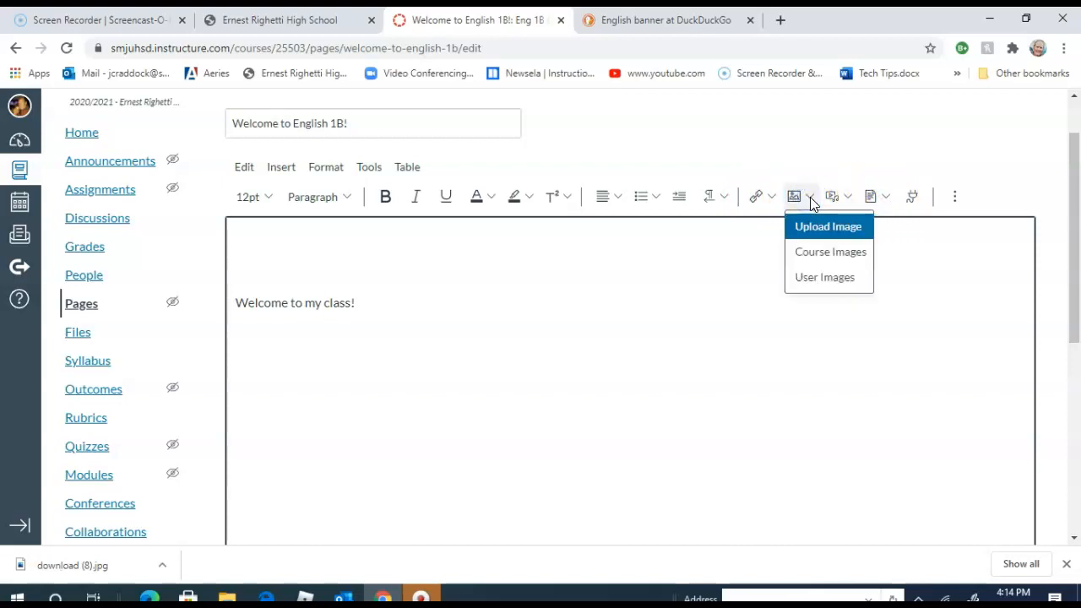
click(823, 256)
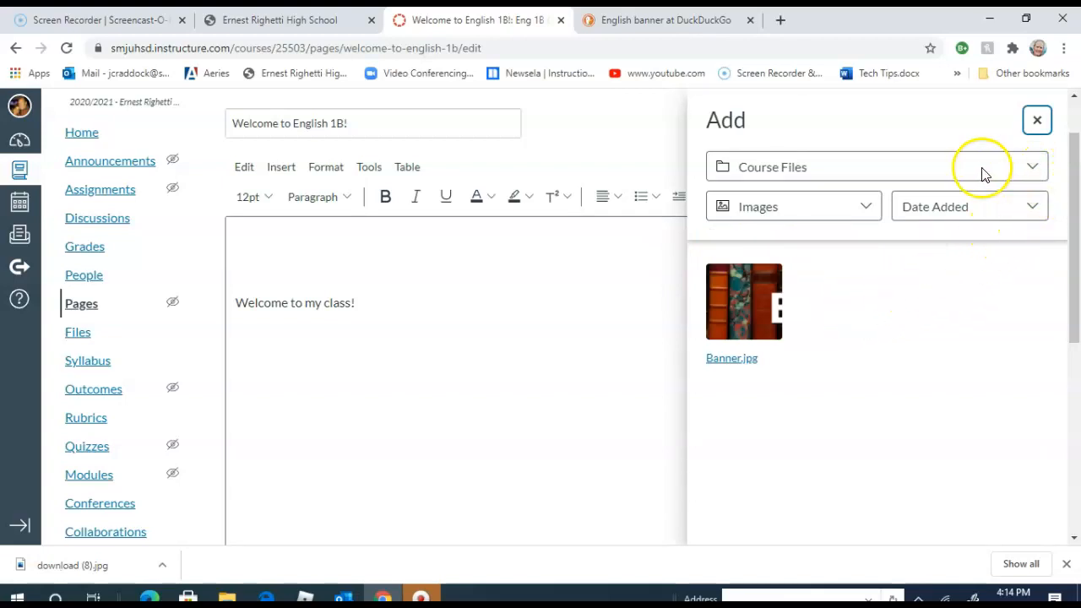
click(1033, 168)
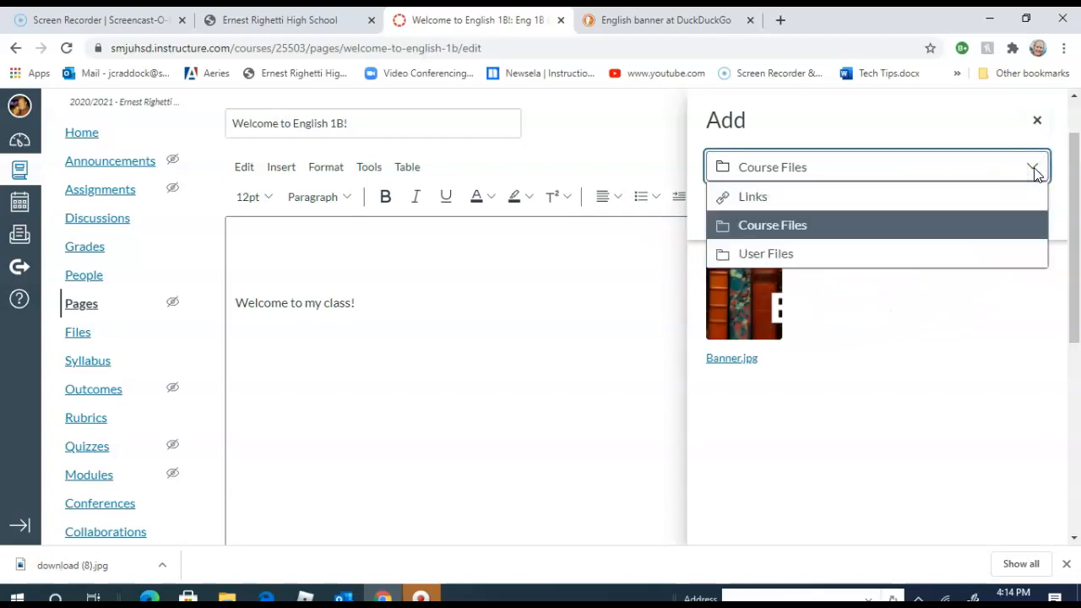
click(774, 225)
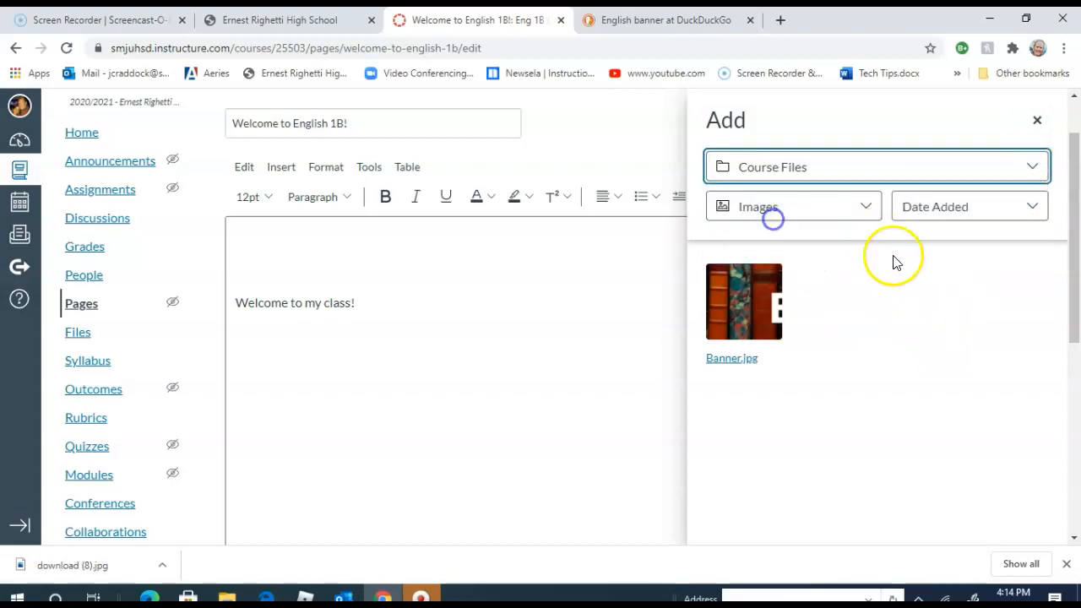
click(731, 312)
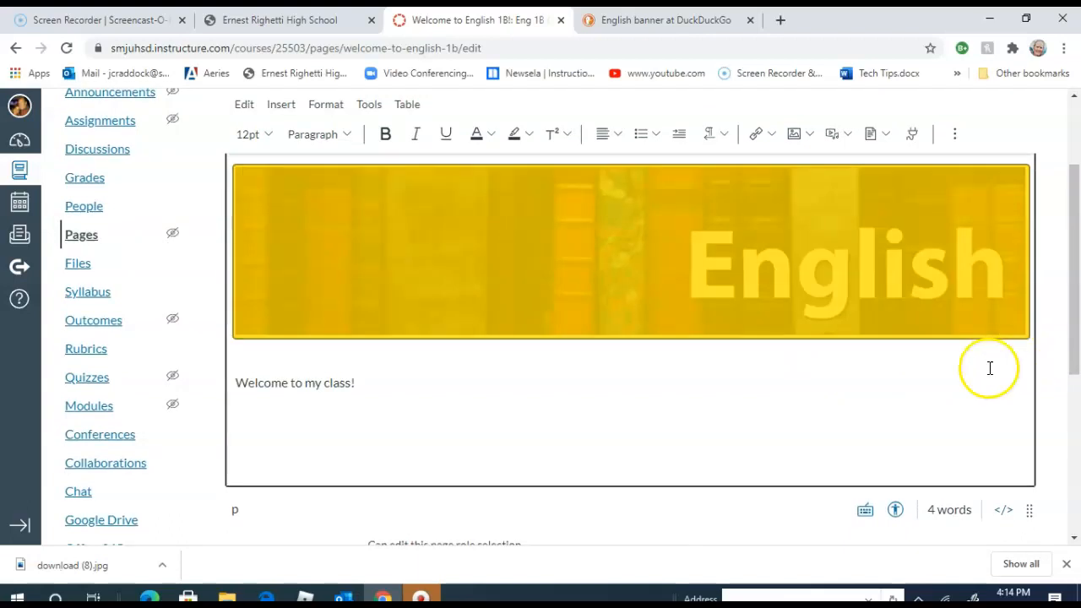
drag(1074, 338, 1074, 449)
click(1011, 442)
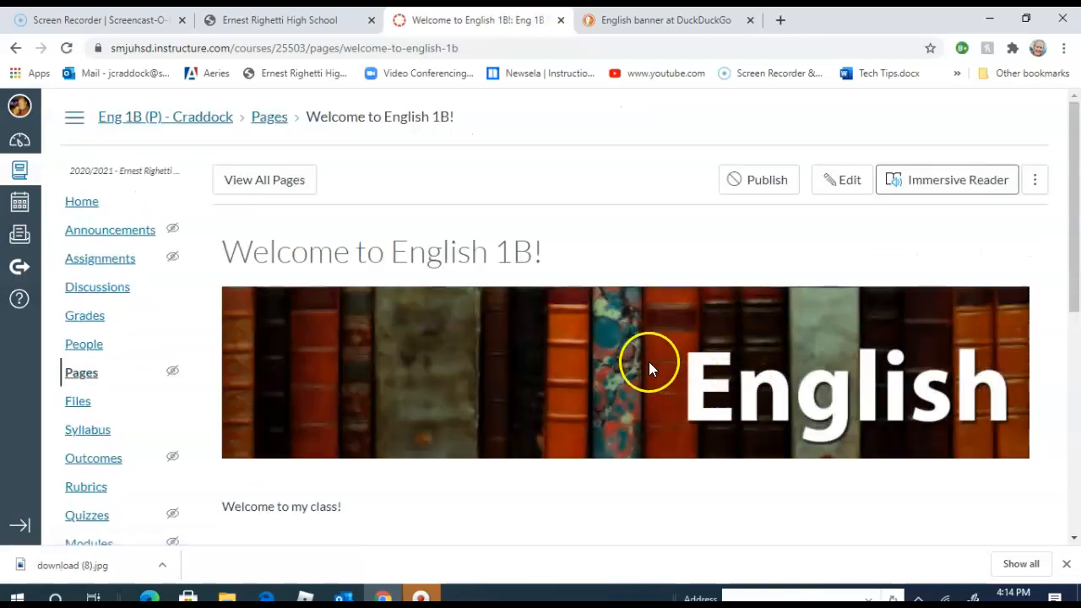
mouse_move(1072, 242)
mouse_down()
mouse_move(1068, 333)
mouse_move(1074, 238)
mouse_up()
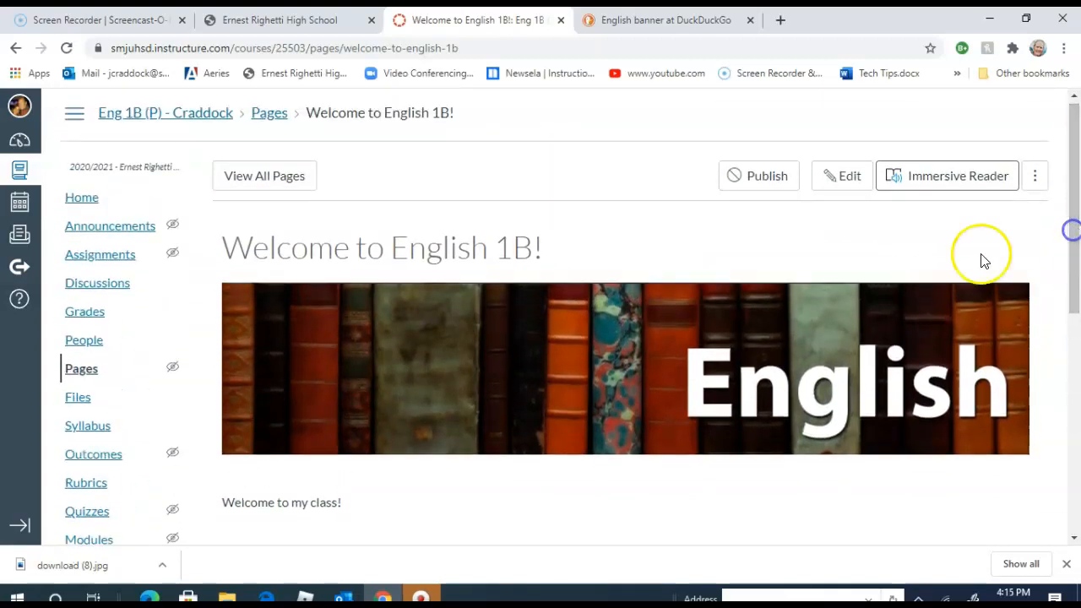
- Publish the "Welcome to English 1B!" page from the course's list of pages and set it as the front page
click(88, 210)
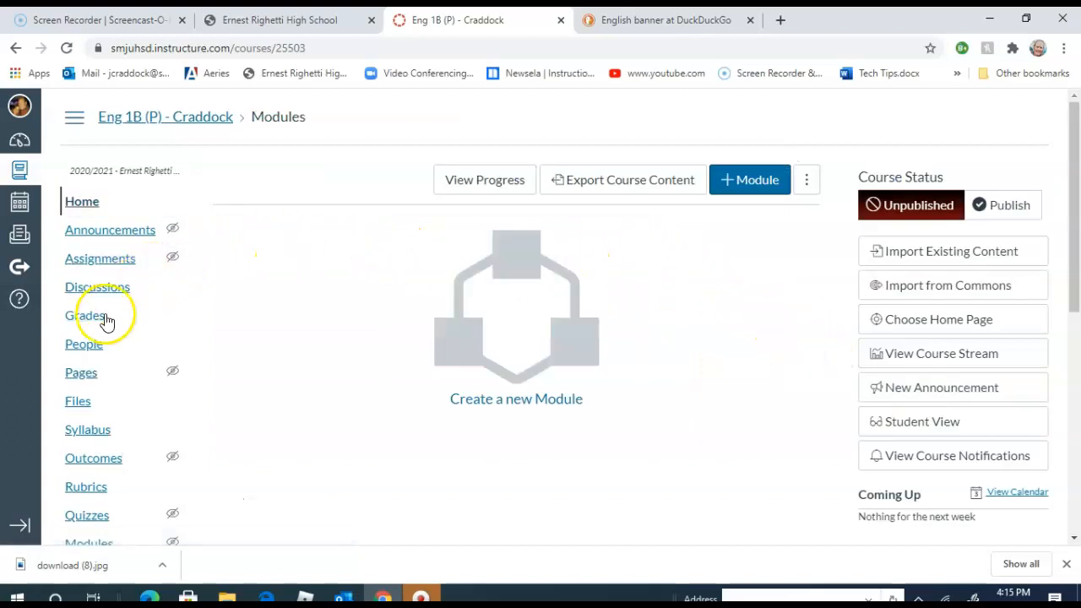
click(81, 372)
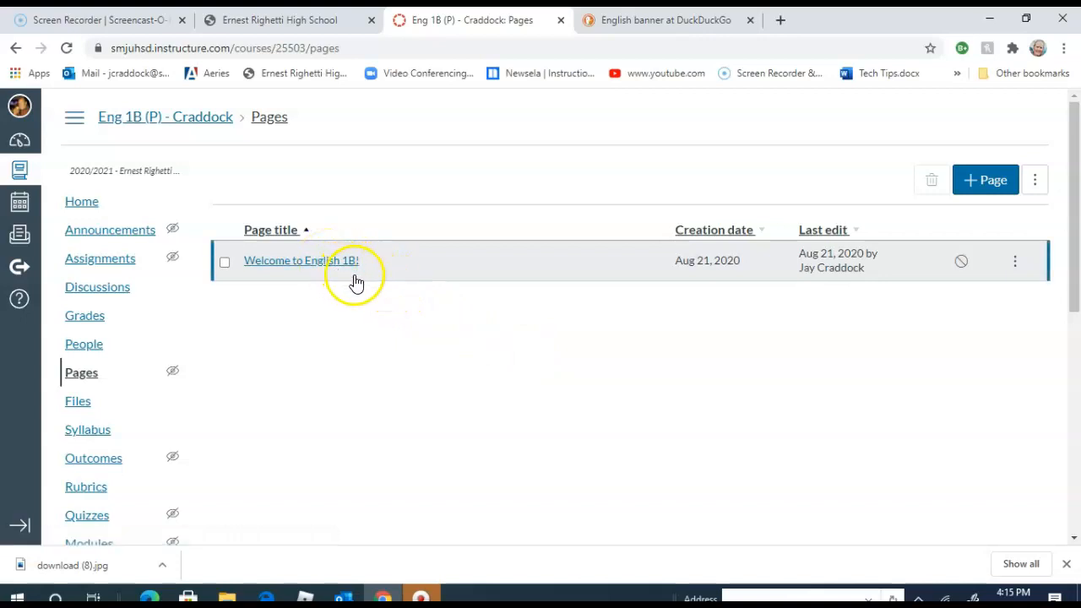
click(1015, 267)
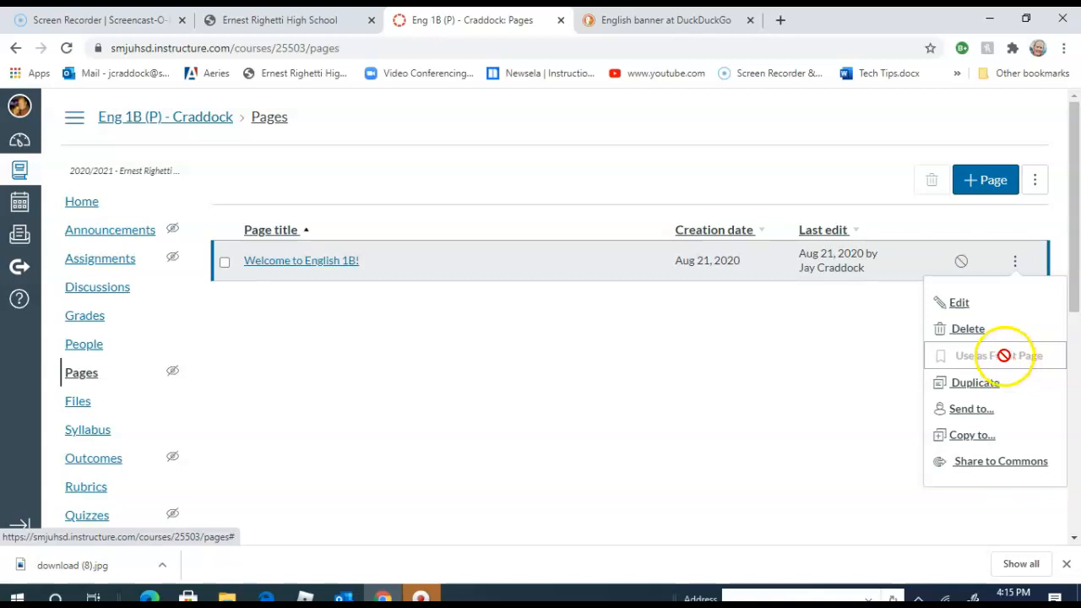
click(960, 263)
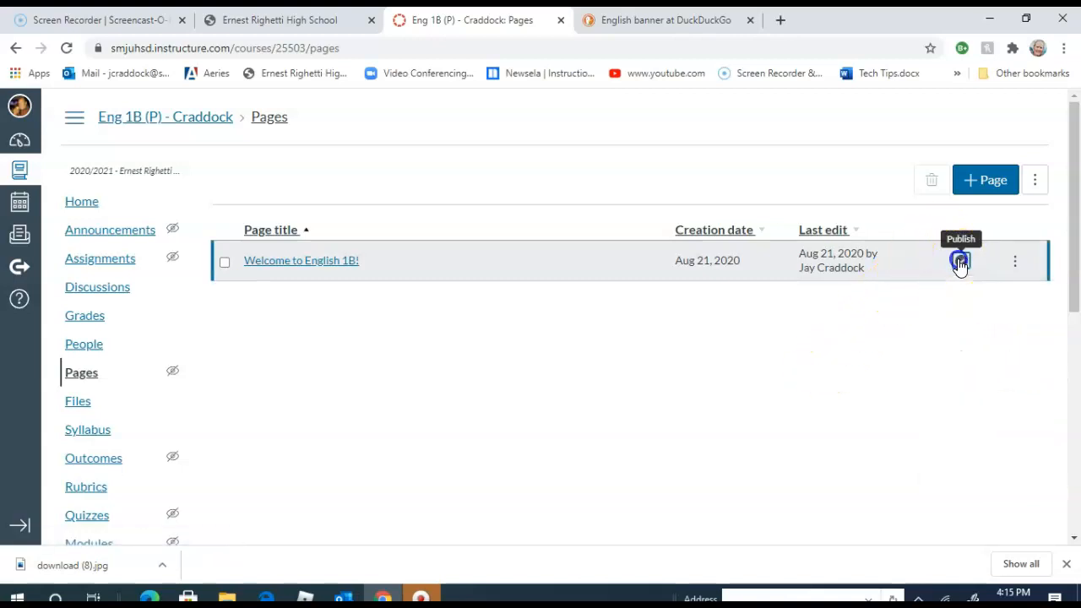
click(1014, 264)
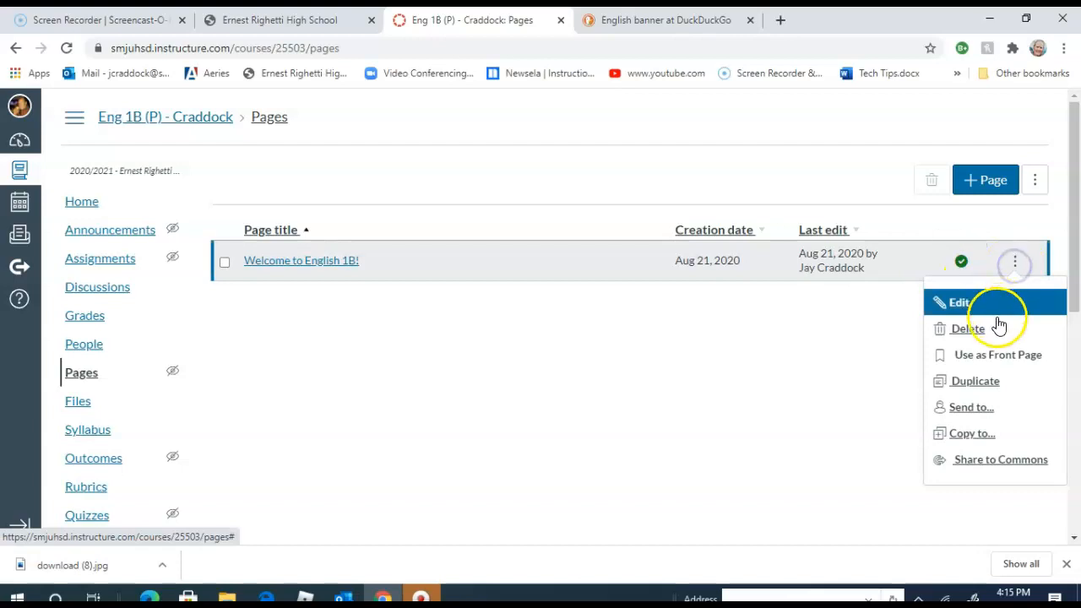
click(997, 356)
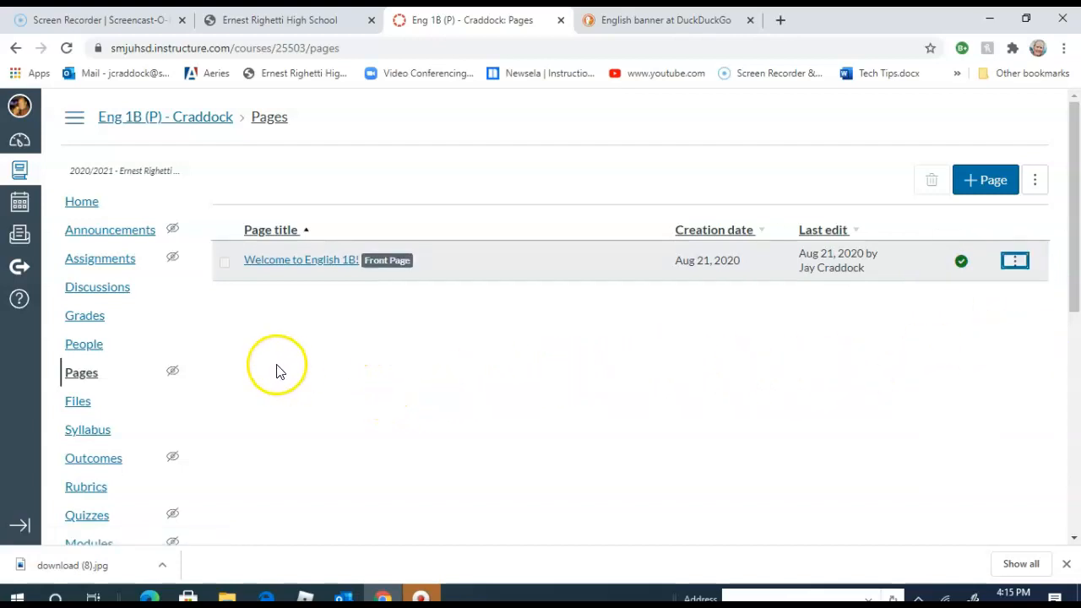
- Check the course home, then reopen the Eng 1B (P) course from the dashboard and view its front page
click(81, 203)
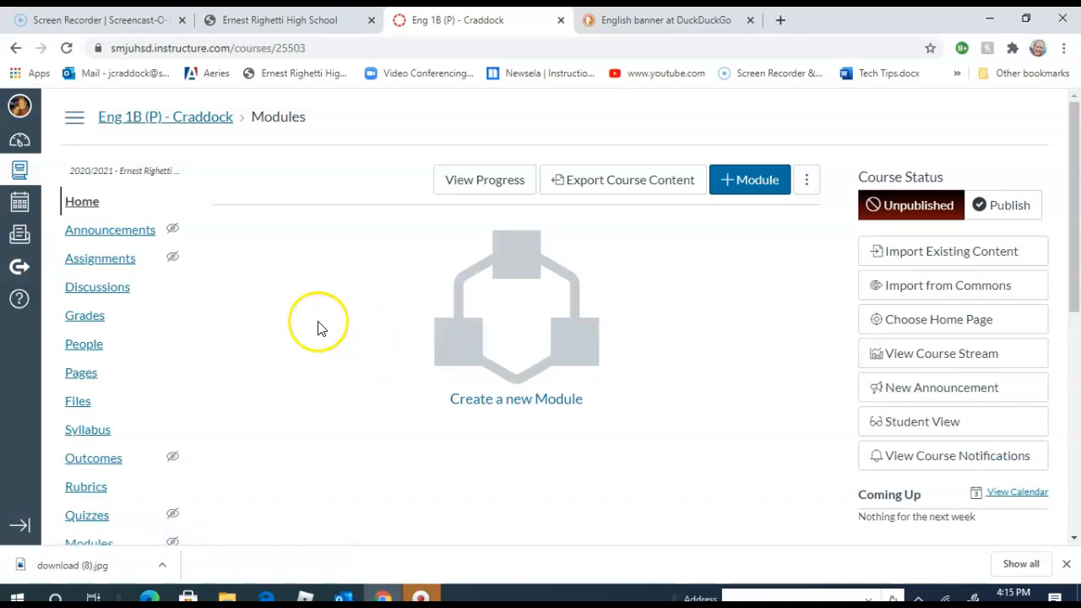
click(19, 144)
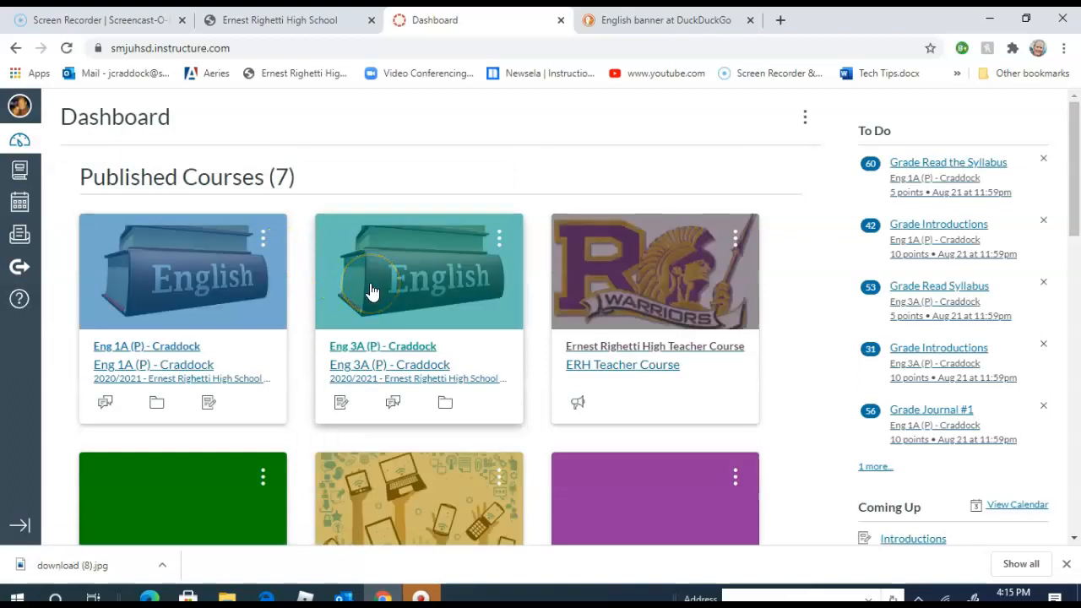
scroll(371, 291, down, 6)
scroll(372, 307, down, 2)
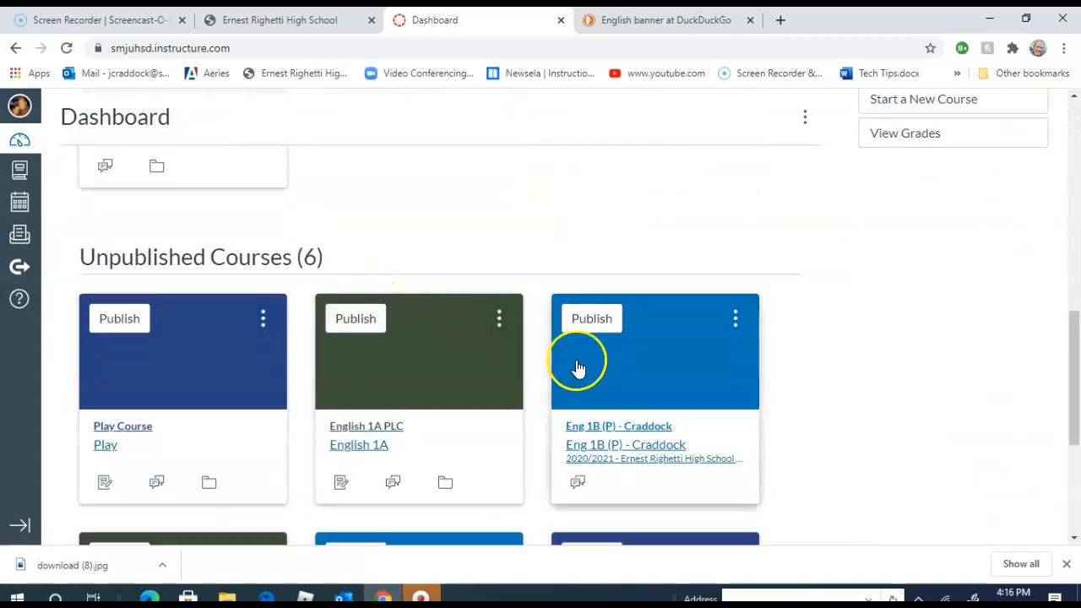
click(631, 365)
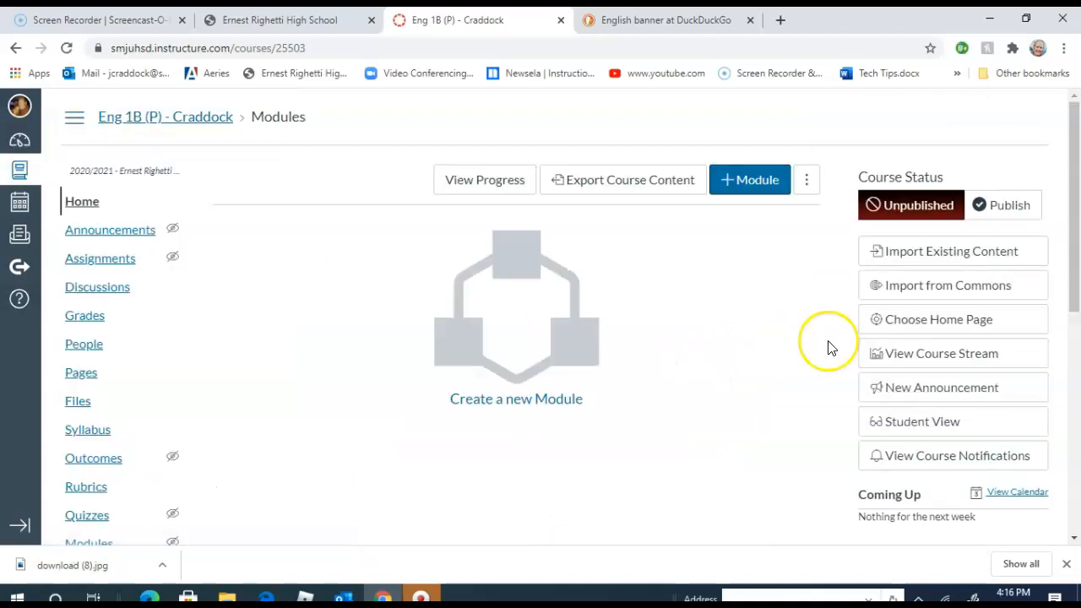
click(82, 376)
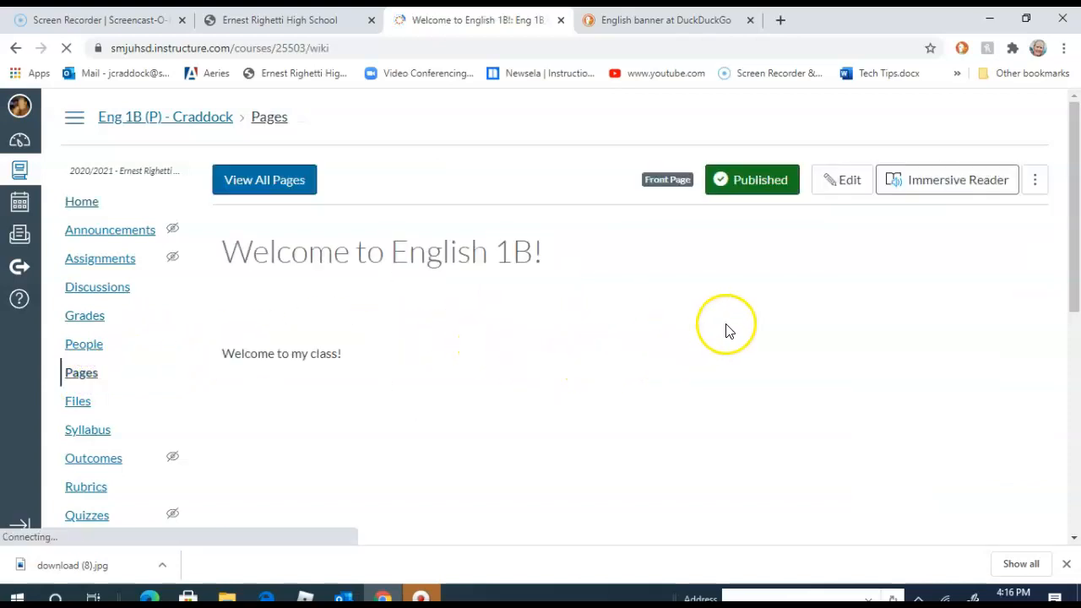
click(667, 314)
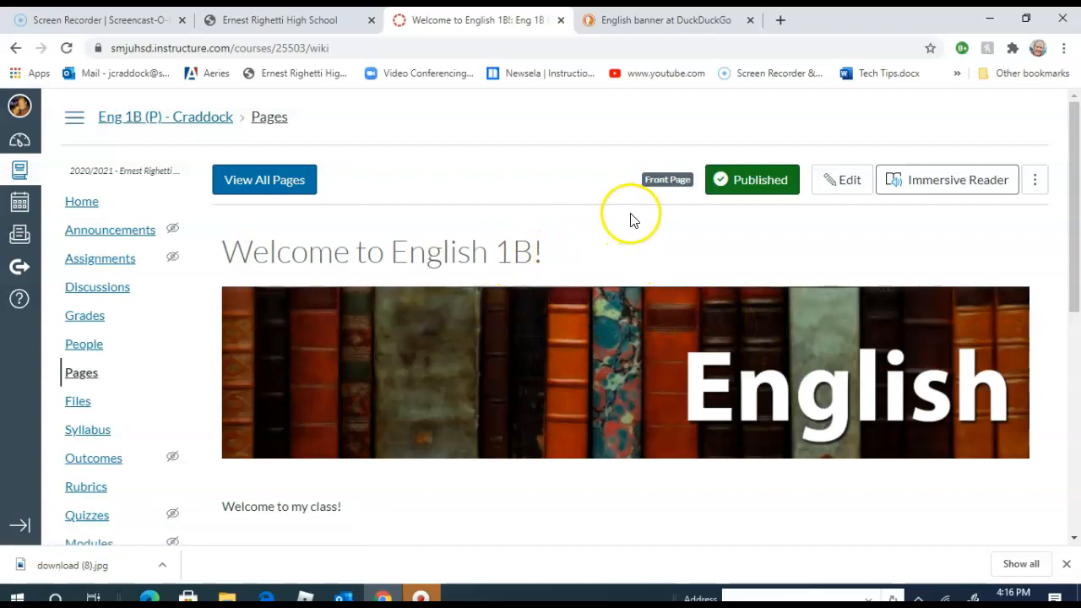
- Look over the published front page, examining its title, banner image and welcome text
scroll(557, 296, down, 3)
scroll(555, 310, up, 3)
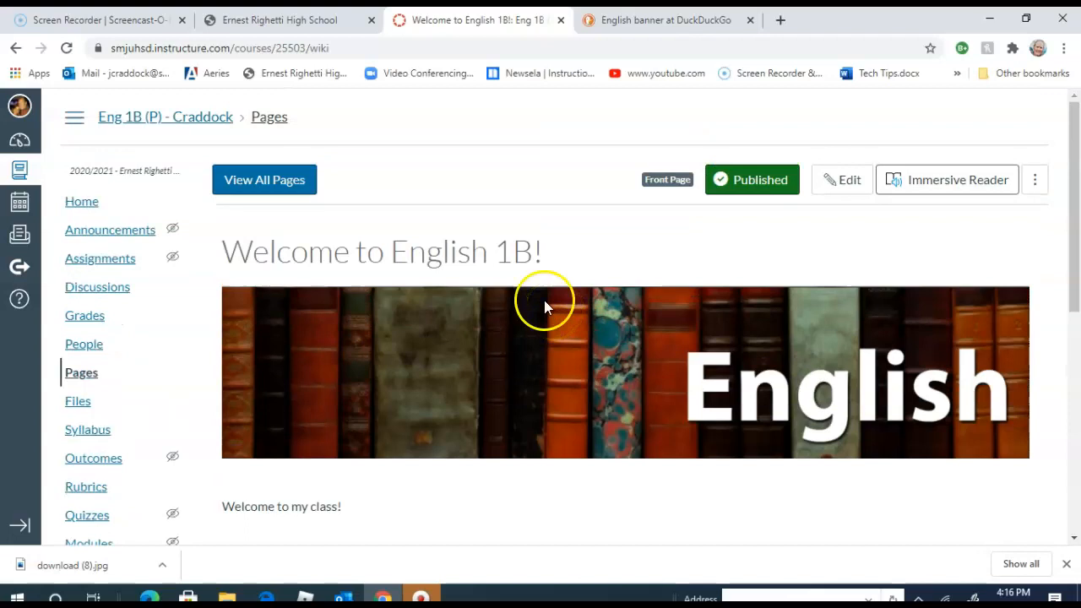
scroll(684, 310, down, 2)
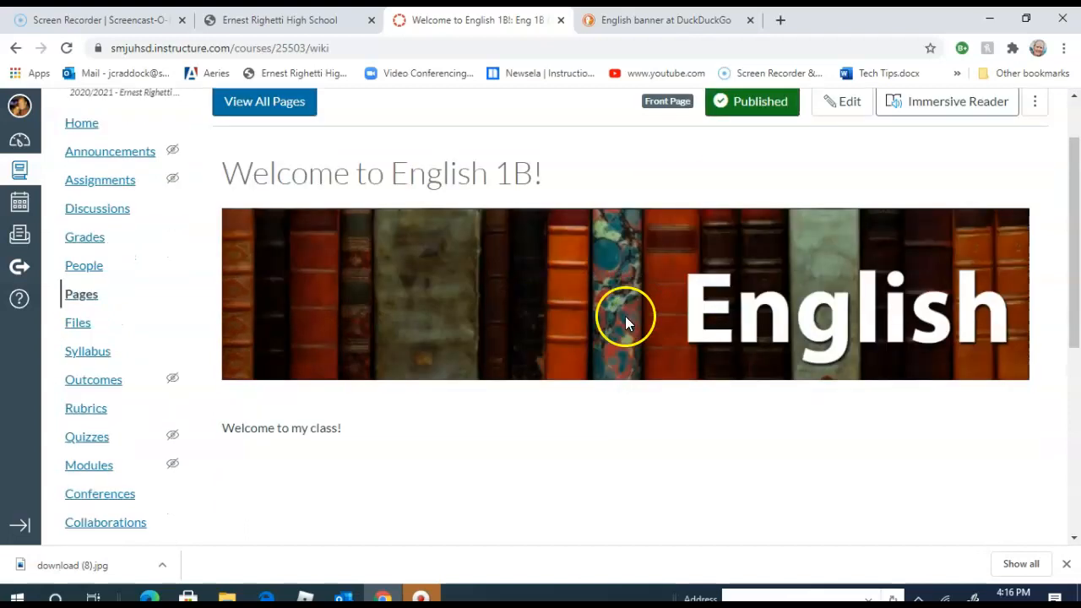
scroll(397, 309, up, 2)
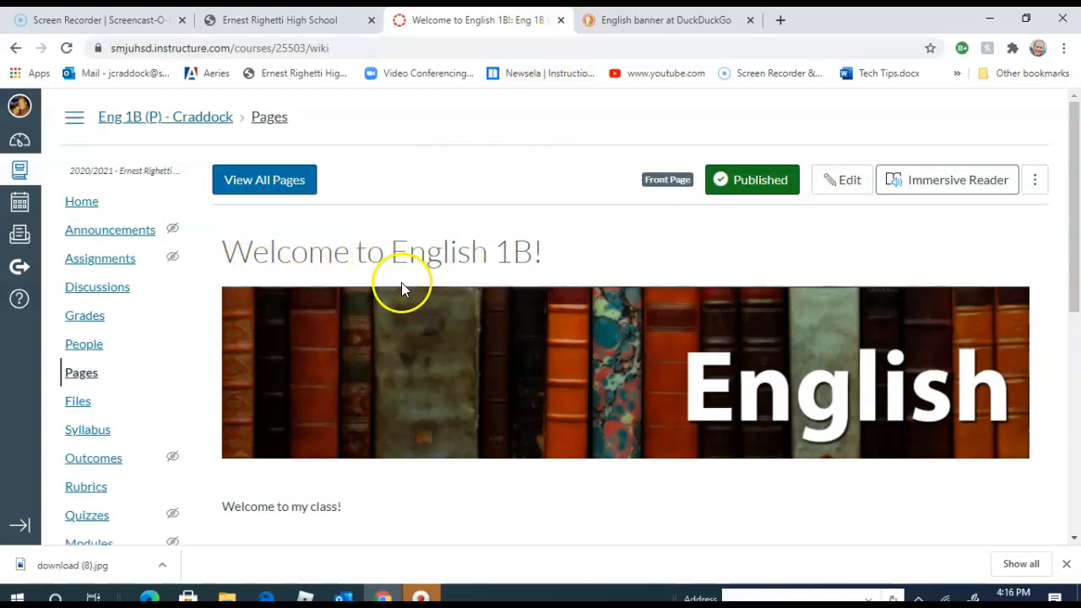
scroll(402, 283, down, 2)
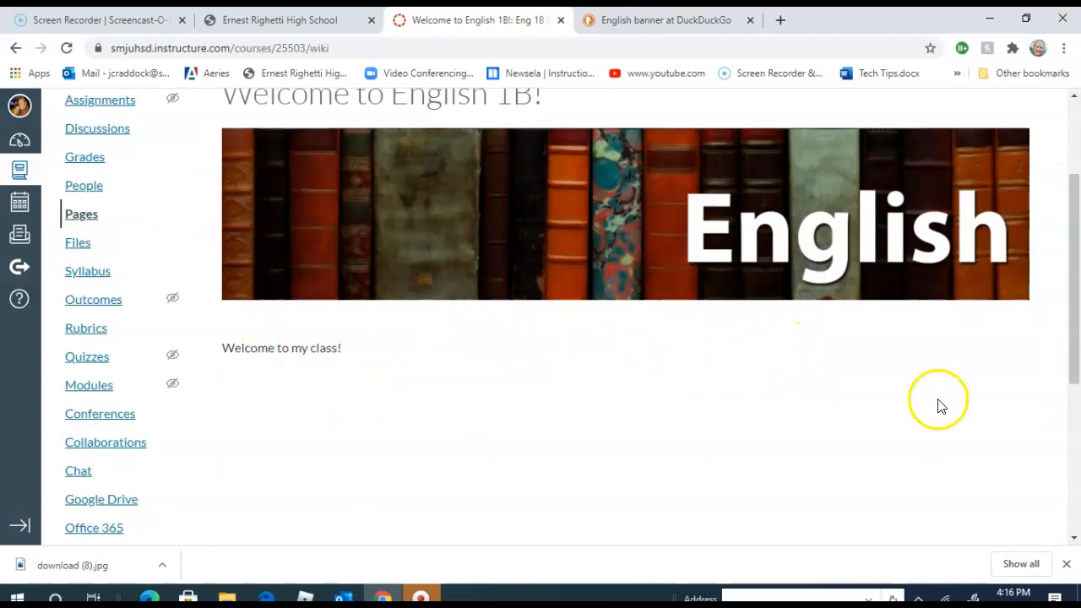
drag(1066, 338, 1065, 319)
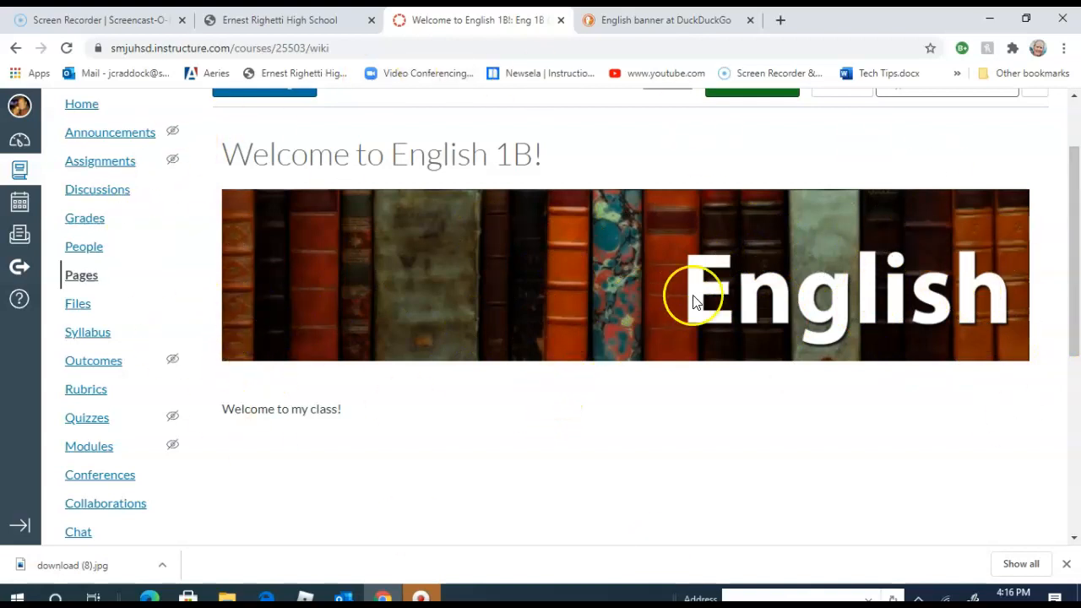
drag(1075, 306, 1075, 268)
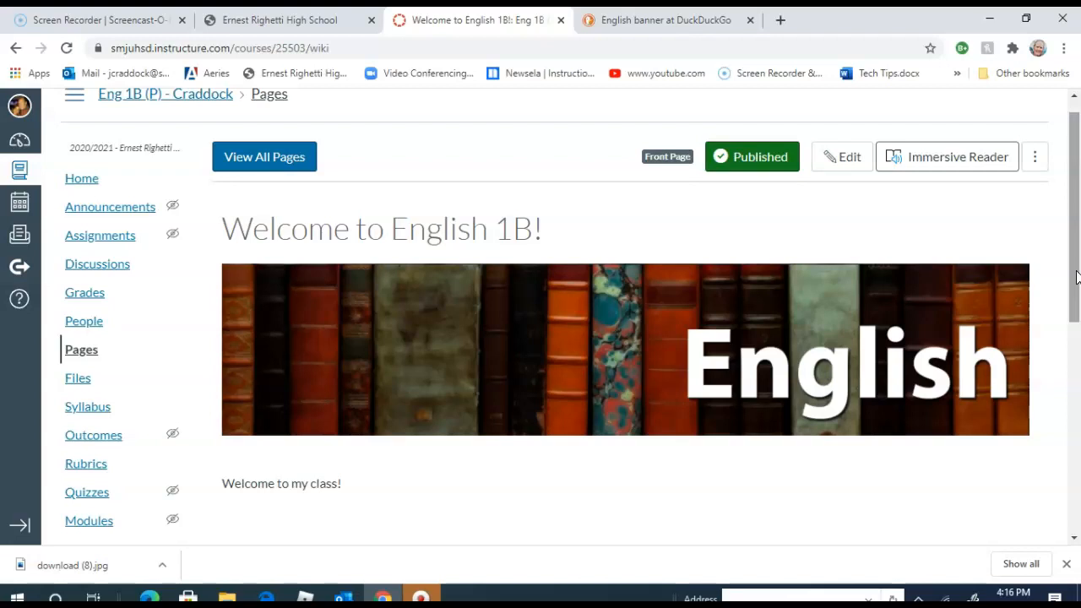
mouse_move(1076, 277)
mouse_down()
mouse_move(1077, 340)
mouse_move(1064, 270)
mouse_up()
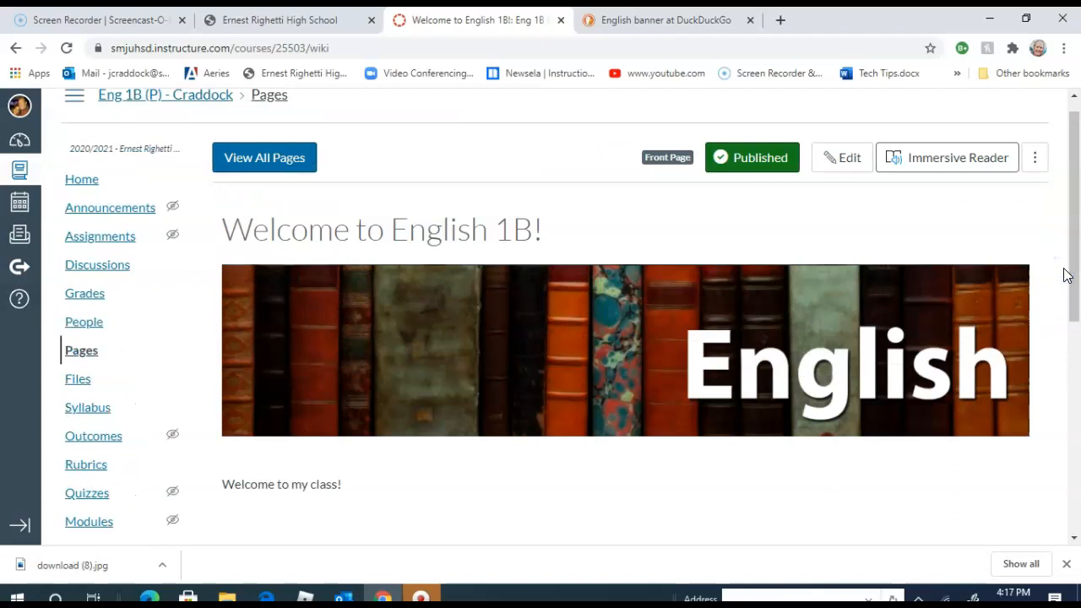
mouse_move(1072, 282)
mouse_down()
mouse_move(1076, 411)
mouse_move(1077, 277)
mouse_up()
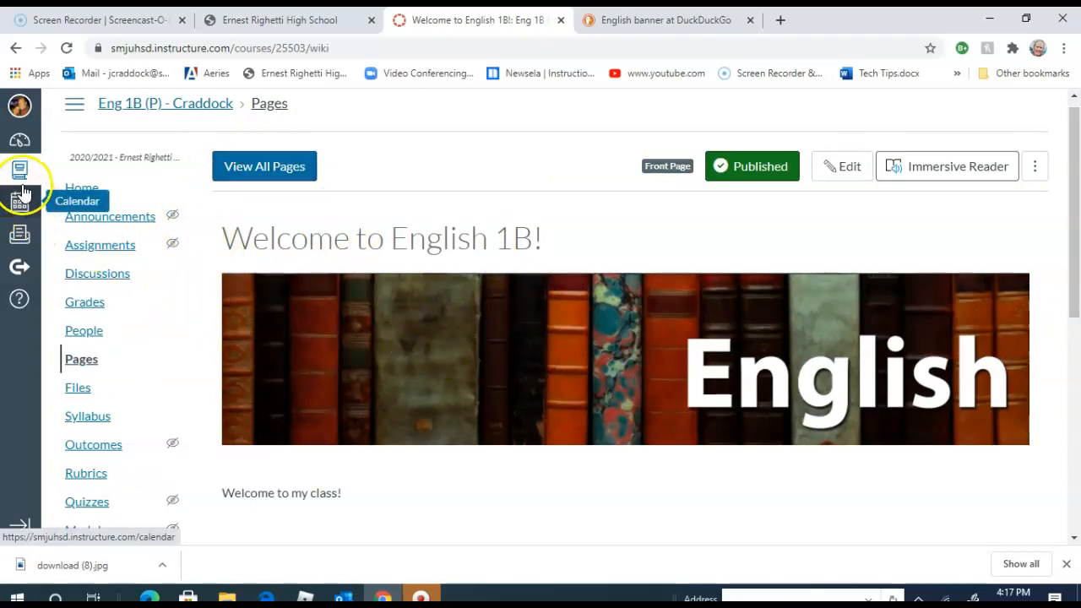
- Return to the Eng 1B (P) course home and close the Canvas browser tab
click(78, 192)
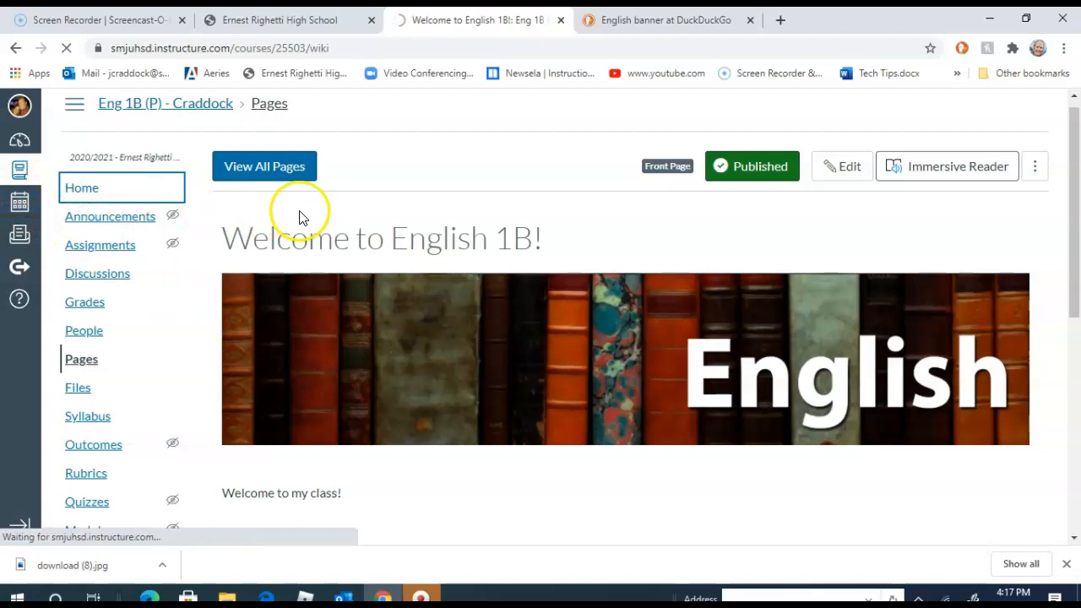
click(173, 118)
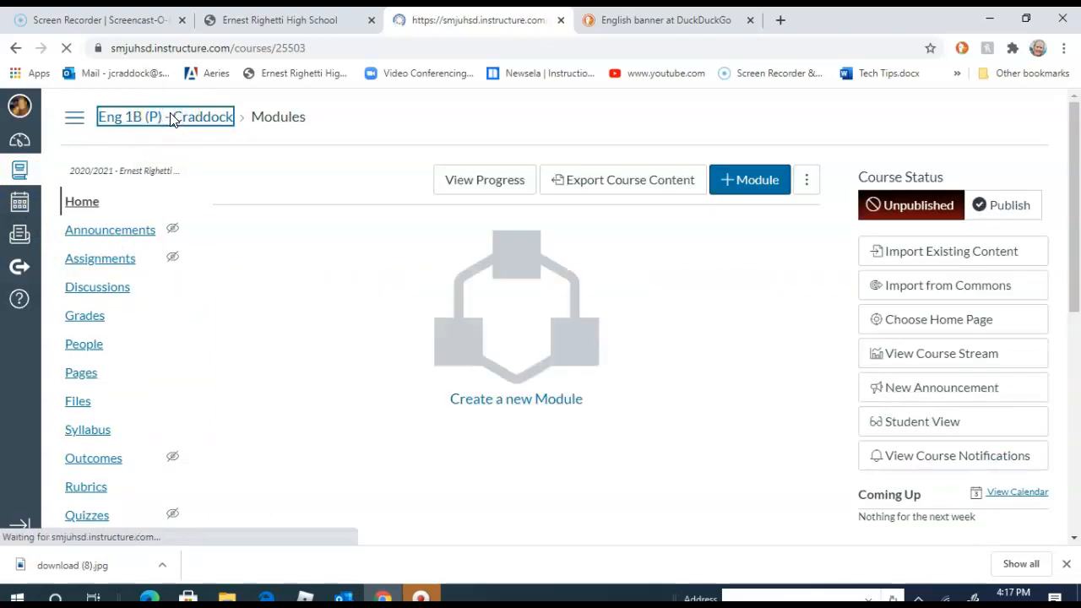
click(561, 20)
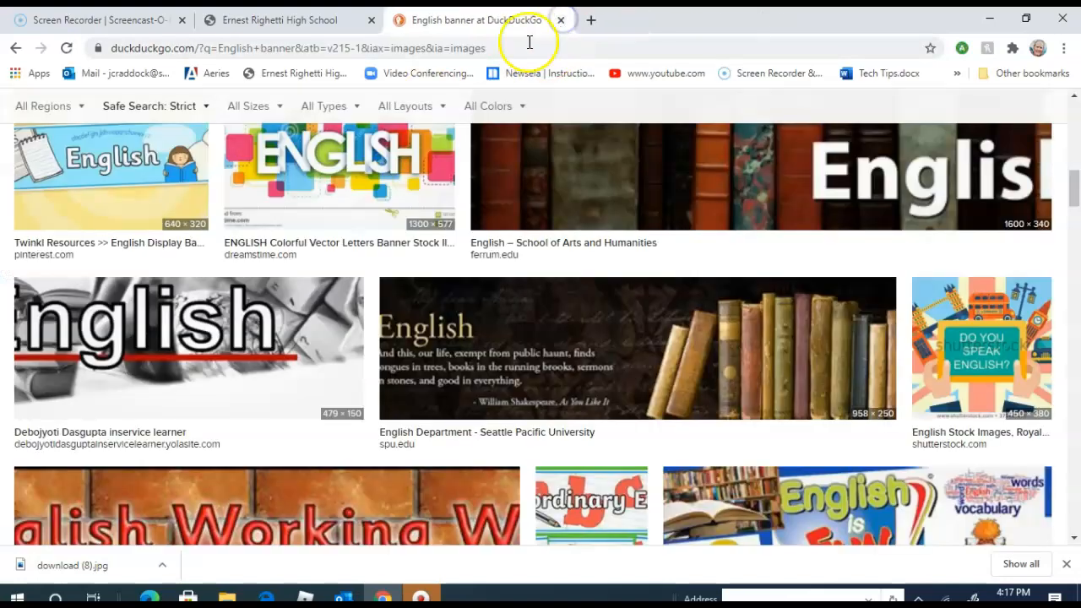
- Browse the "English banner" image results around the Seattle Pacific University banner
scroll(579, 226, down, 4)
scroll(580, 227, up, 3)
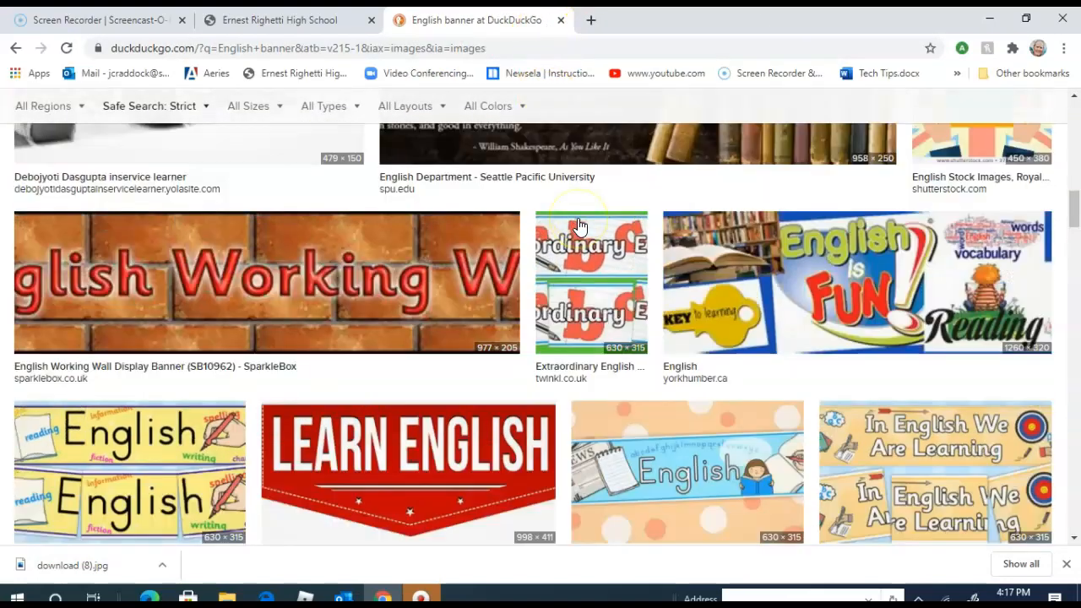
scroll(582, 264, up, 1)
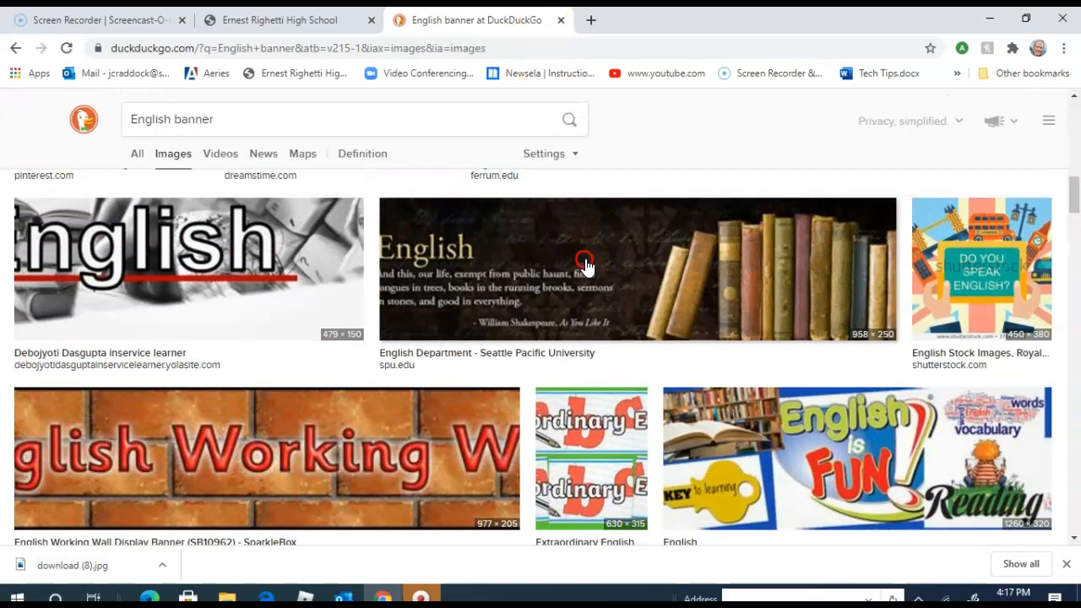
right_click(586, 266)
click(622, 169)
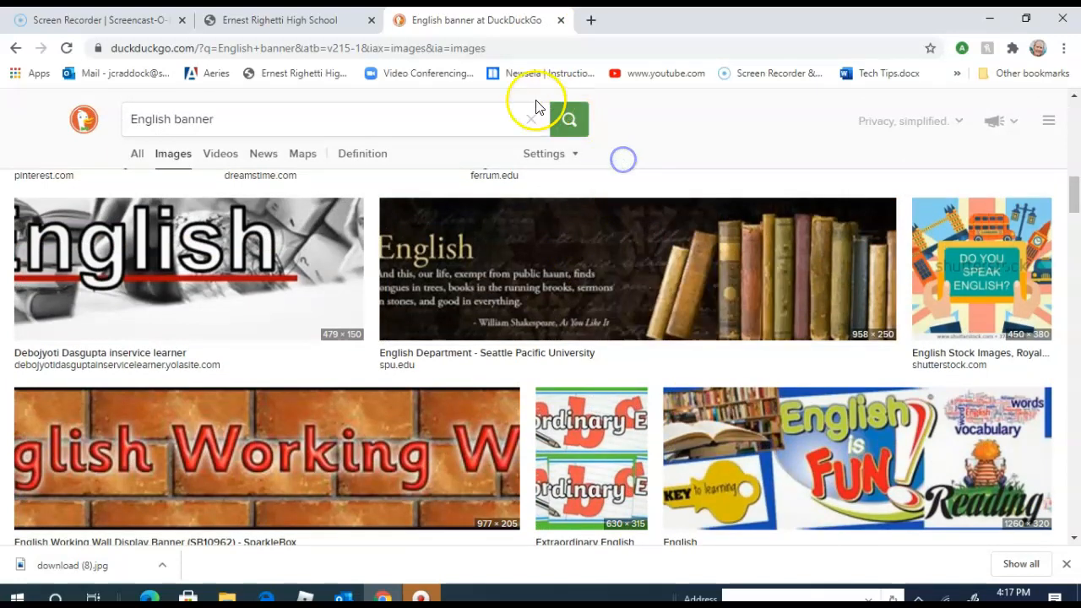
- Reopen the Canvas dashboard through the student and staff link on the Ernest Righetti High School website
click(209, 24)
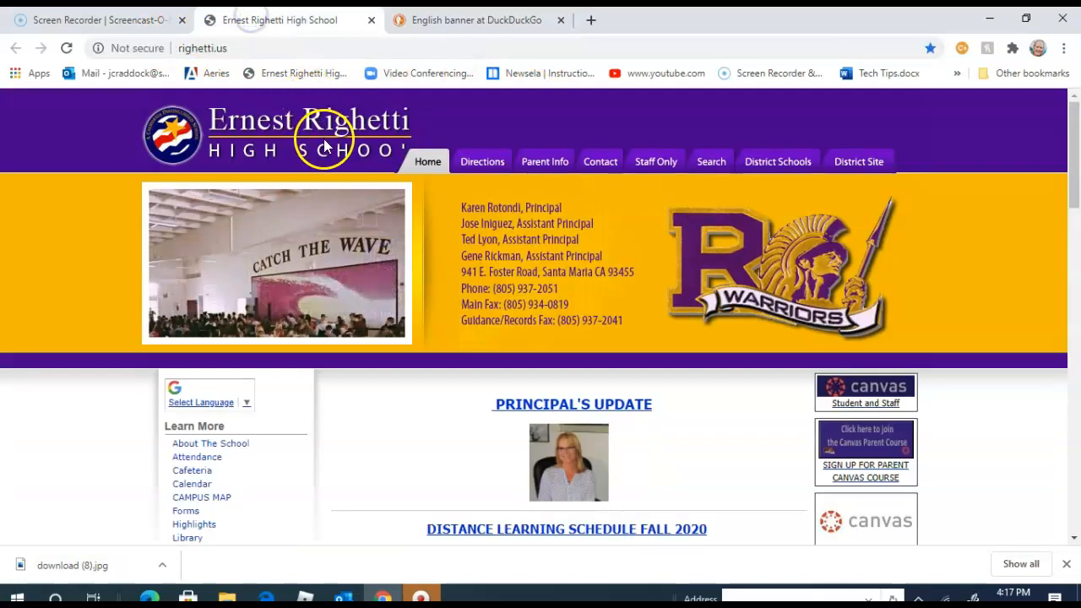
click(853, 388)
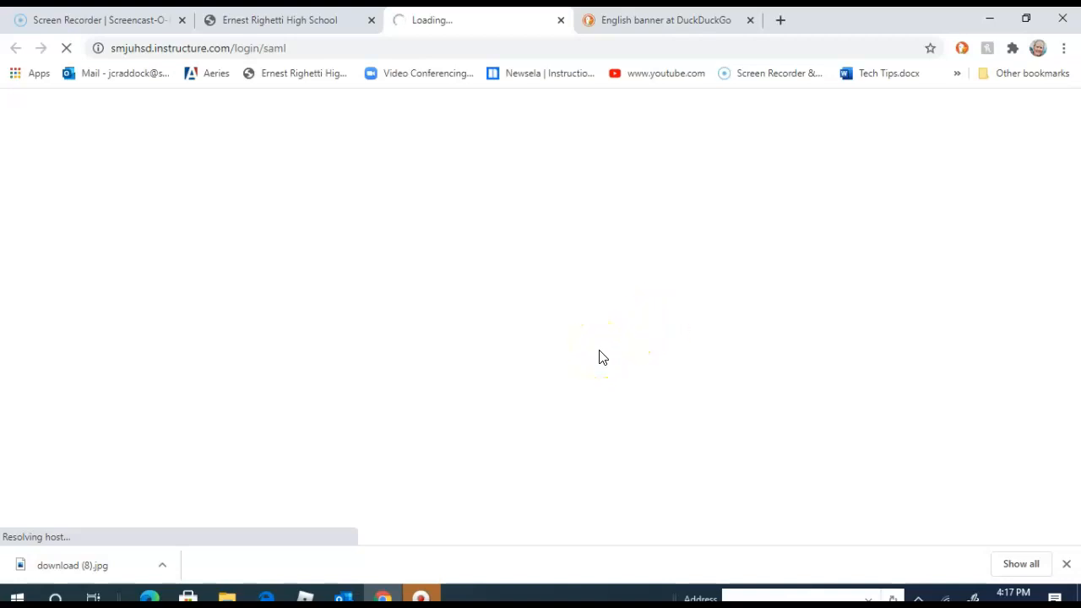
click(560, 20)
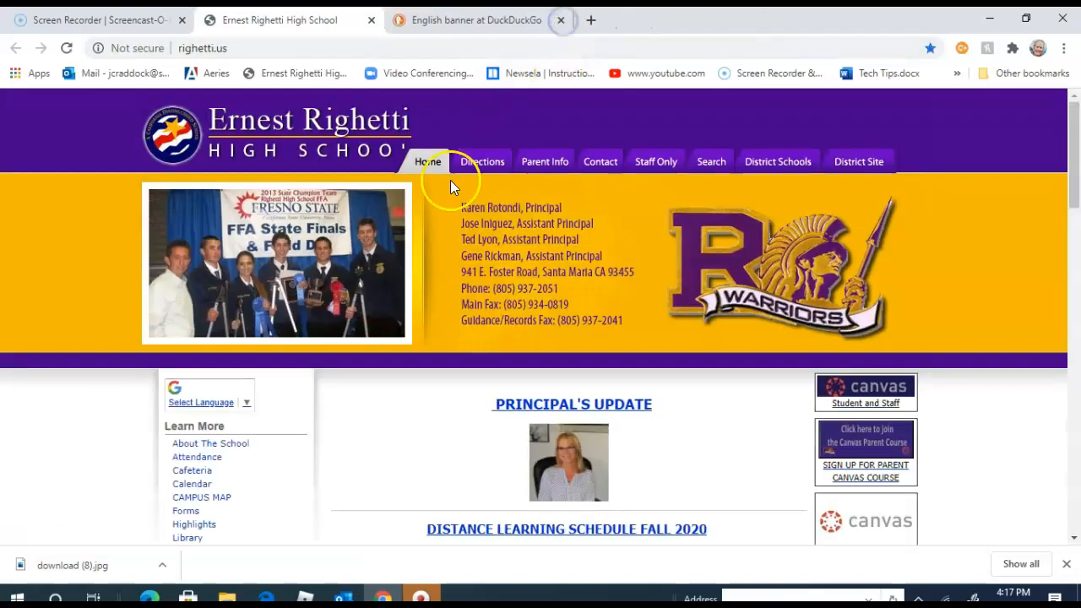
click(863, 389)
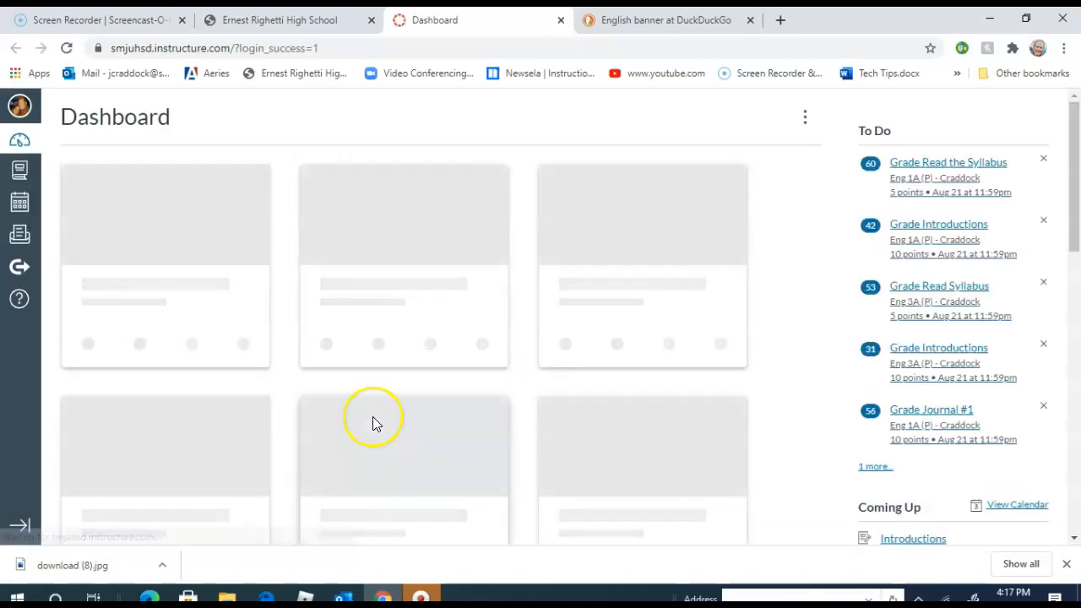
- Find the Eng 1B (P) course on the dashboard and open it
scroll(377, 414, down, 3)
scroll(377, 418, down, 5)
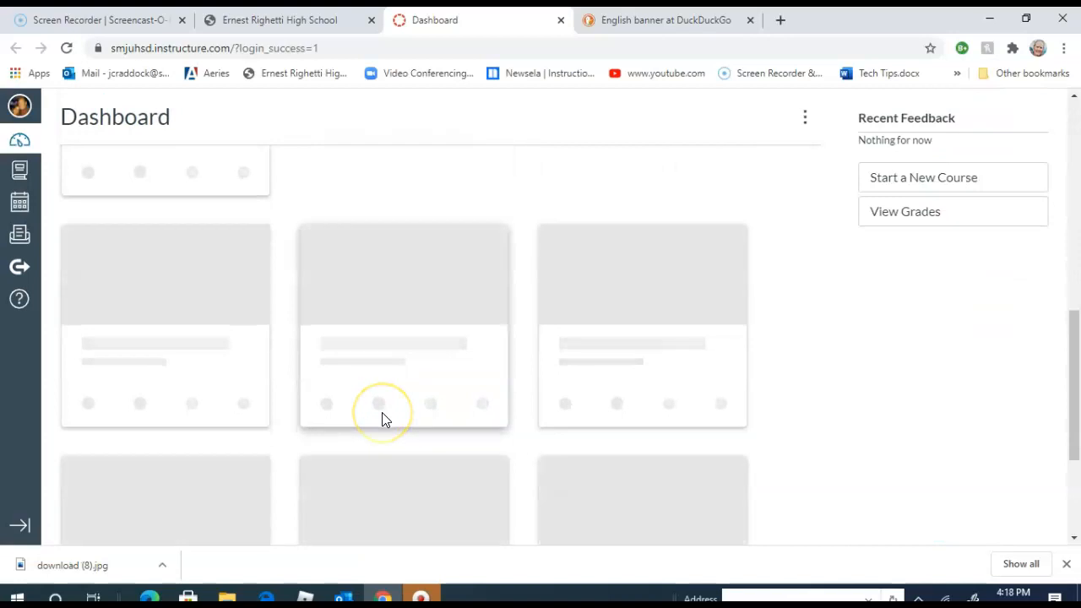
scroll(382, 419, up, 8)
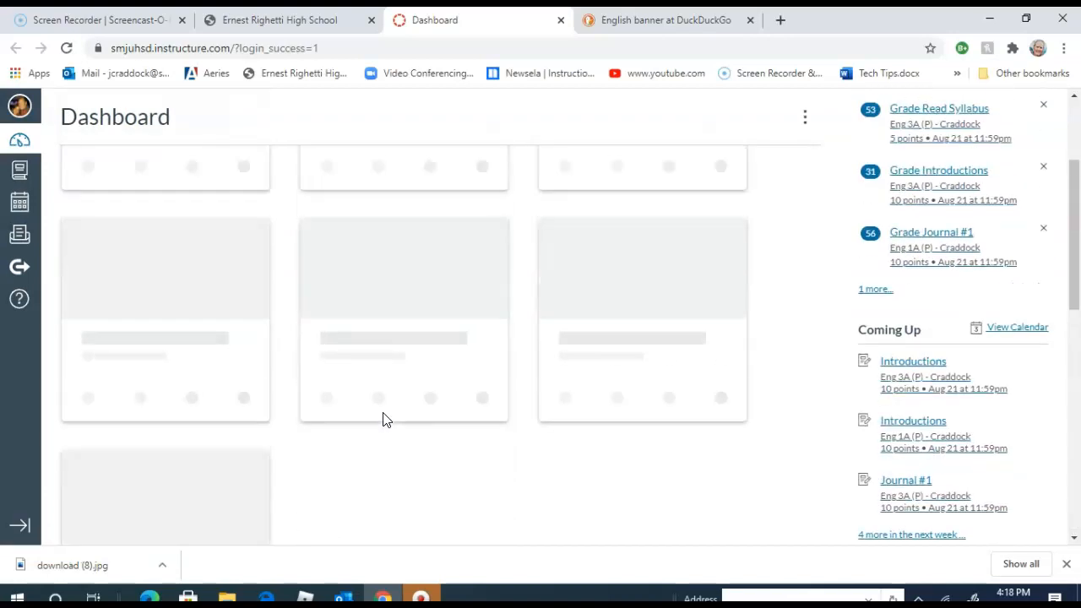
scroll(430, 407, down, 6)
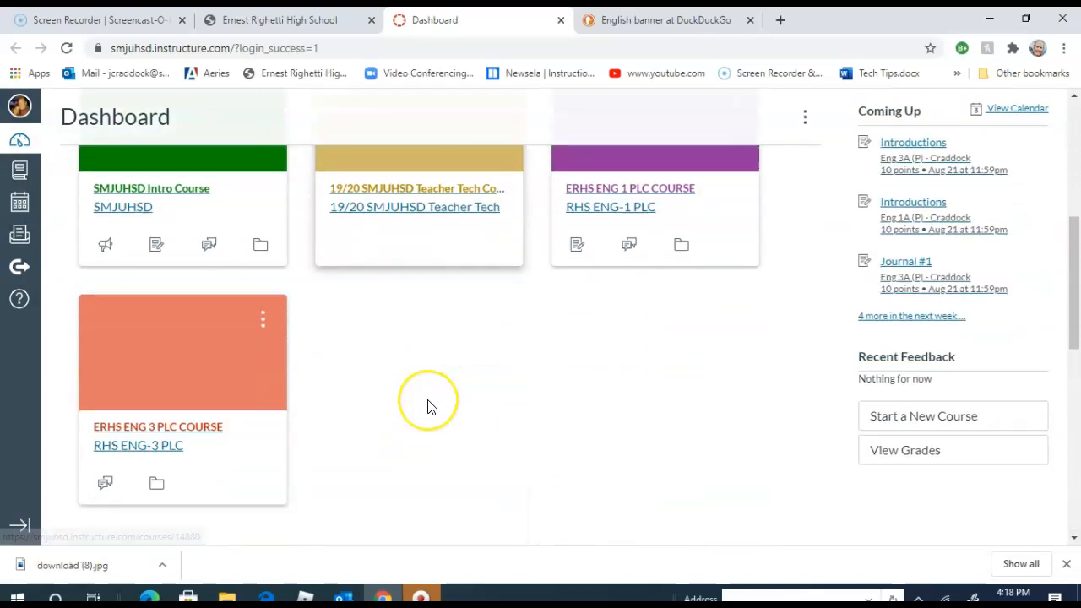
scroll(429, 406, down, 5)
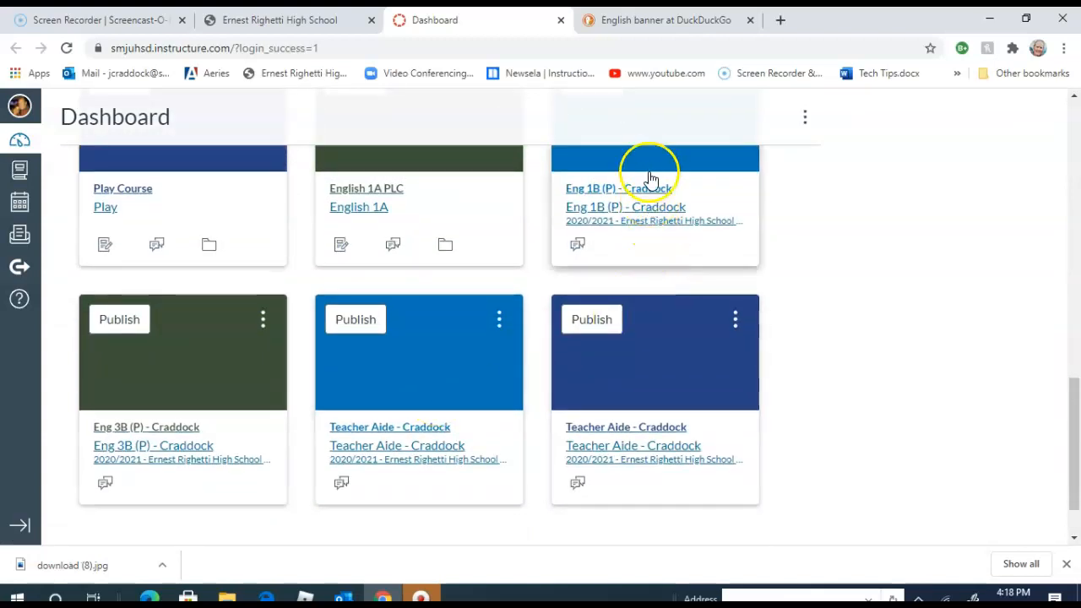
click(649, 166)
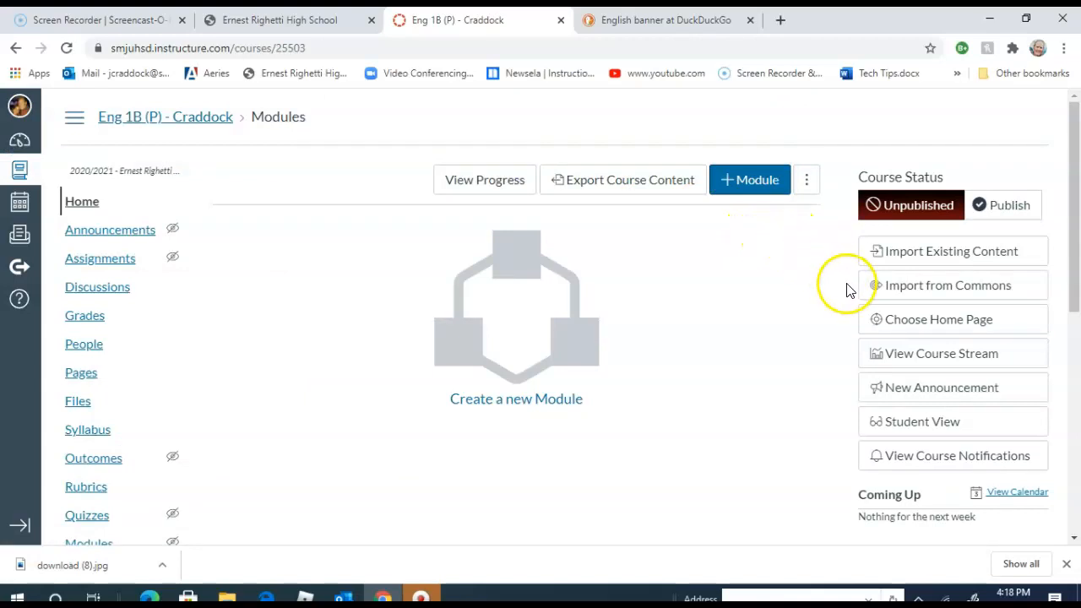
- Set the Eng 1B (P) course home page to Course Activity Stream and save the choice
click(902, 328)
click(899, 329)
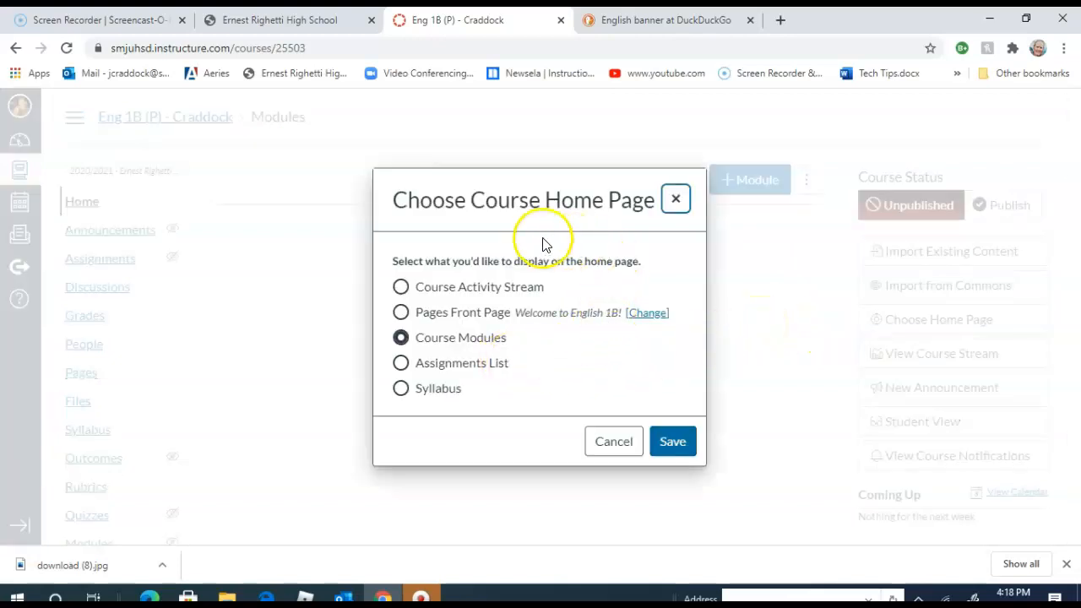
click(402, 314)
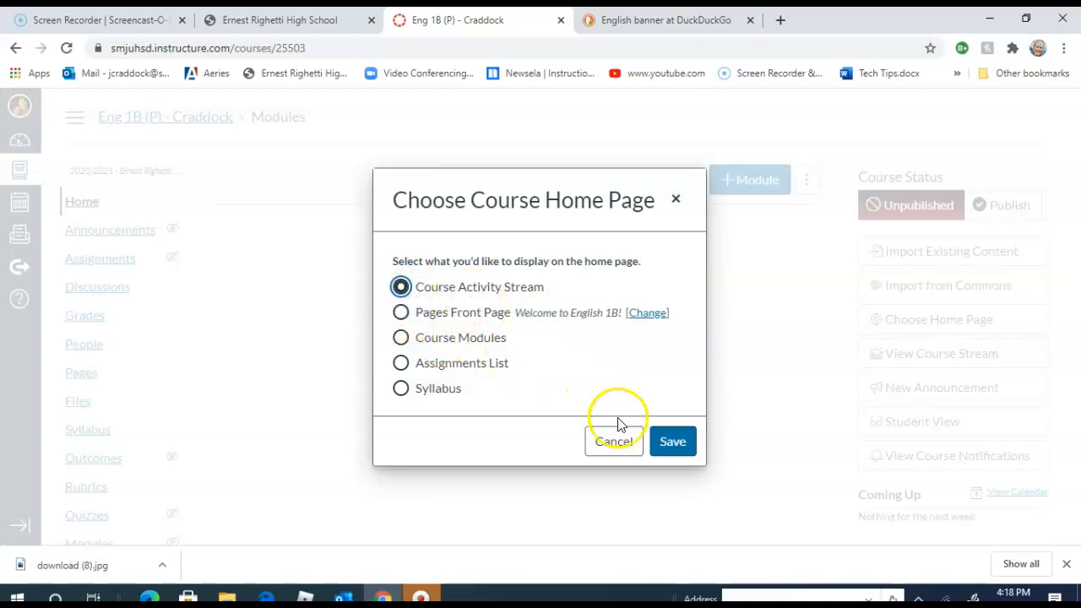
click(667, 441)
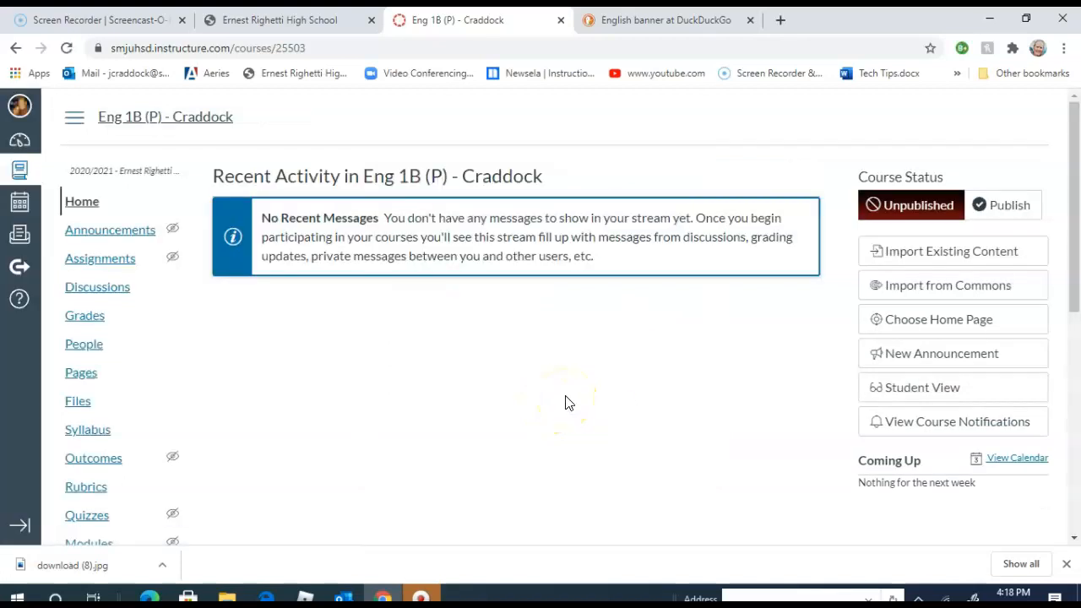
- Look over the activity stream home page, and switch the course home page to Assignments List
scroll(566, 403, down, 6)
scroll(566, 403, up, 6)
click(916, 317)
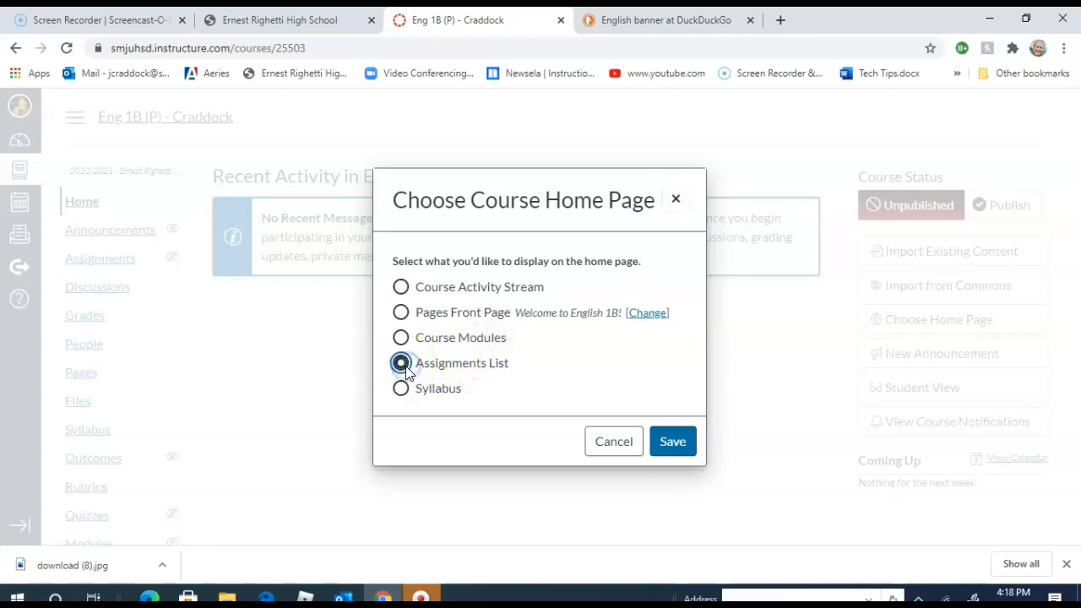
click(669, 454)
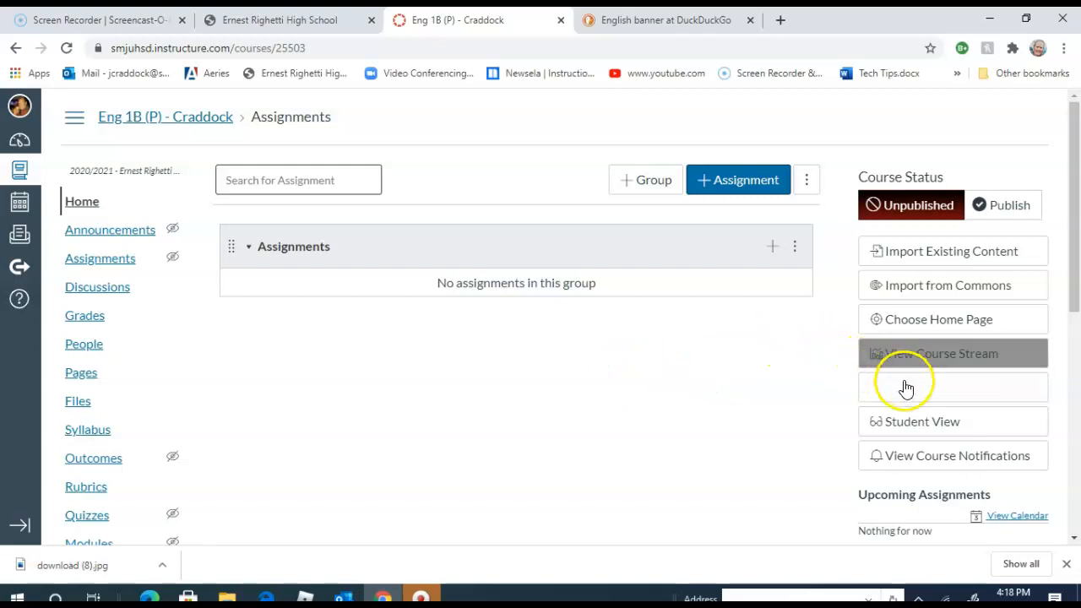
- Set the course home page to Pages Front Page, "Welcome to English 1B!", look over the result and save the choice again
click(924, 325)
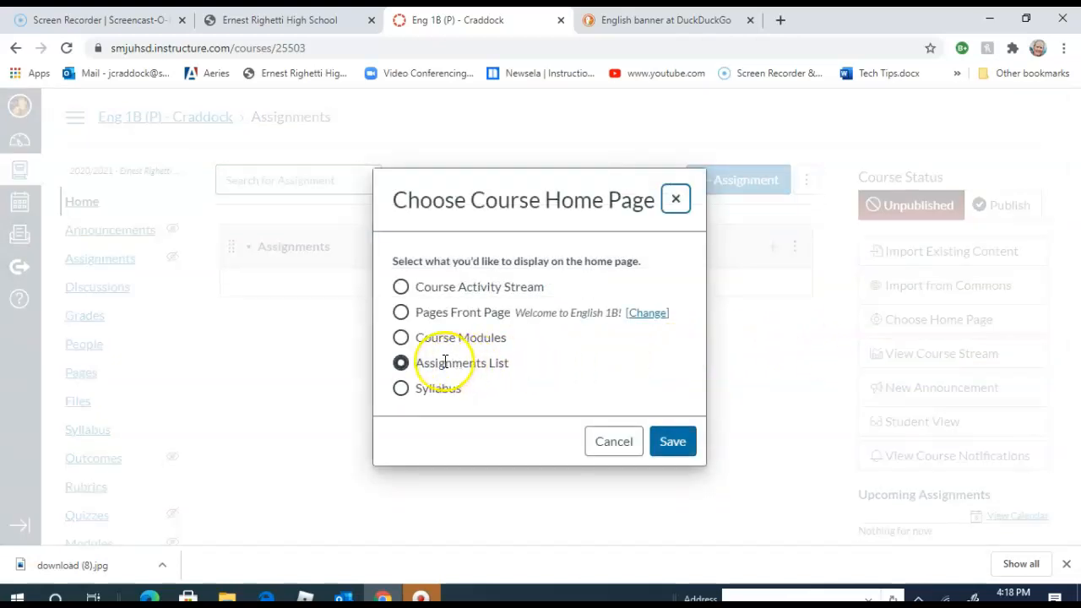
click(401, 312)
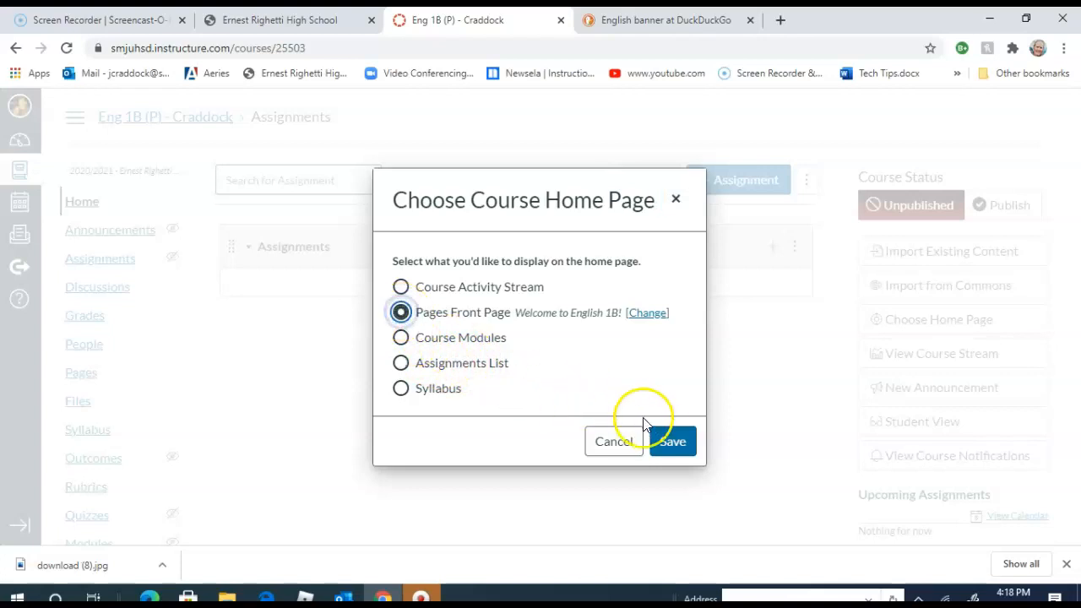
click(671, 443)
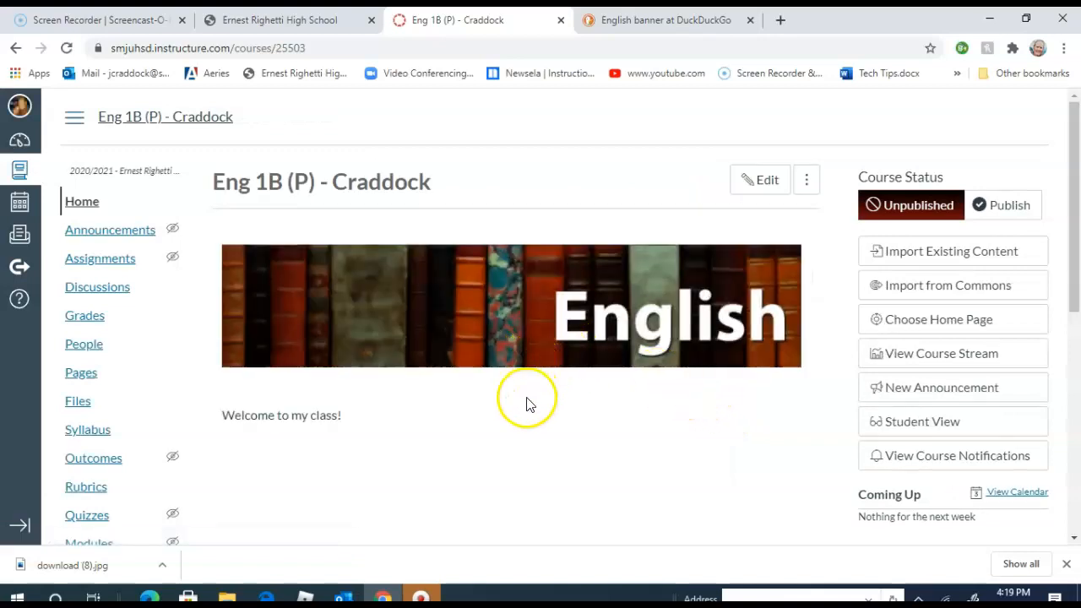
scroll(508, 409, down, 2)
scroll(509, 409, up, 2)
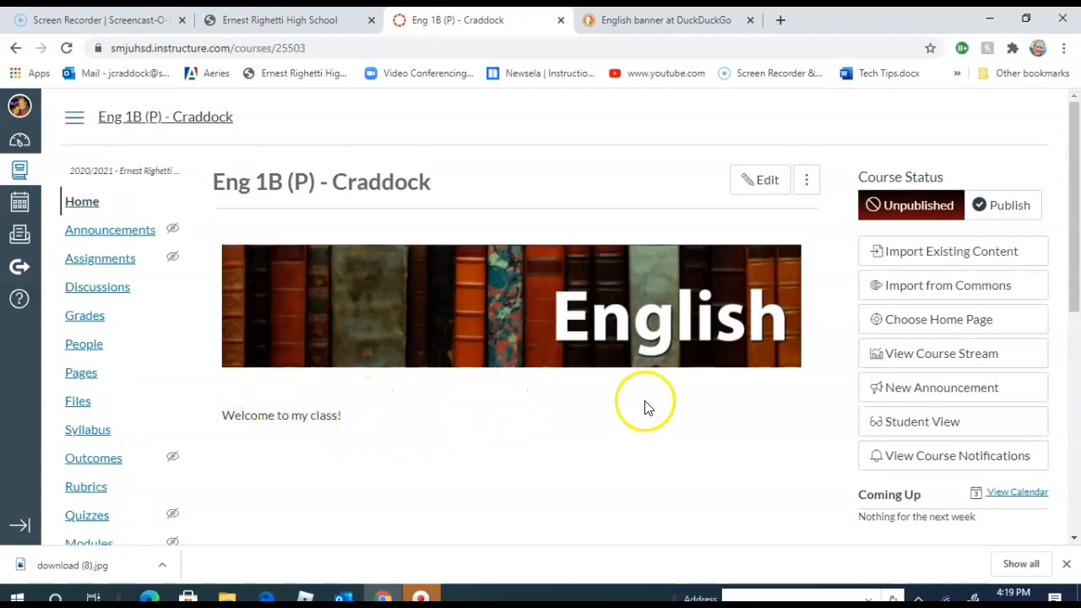
scroll(604, 431, down, 2)
scroll(604, 430, up, 2)
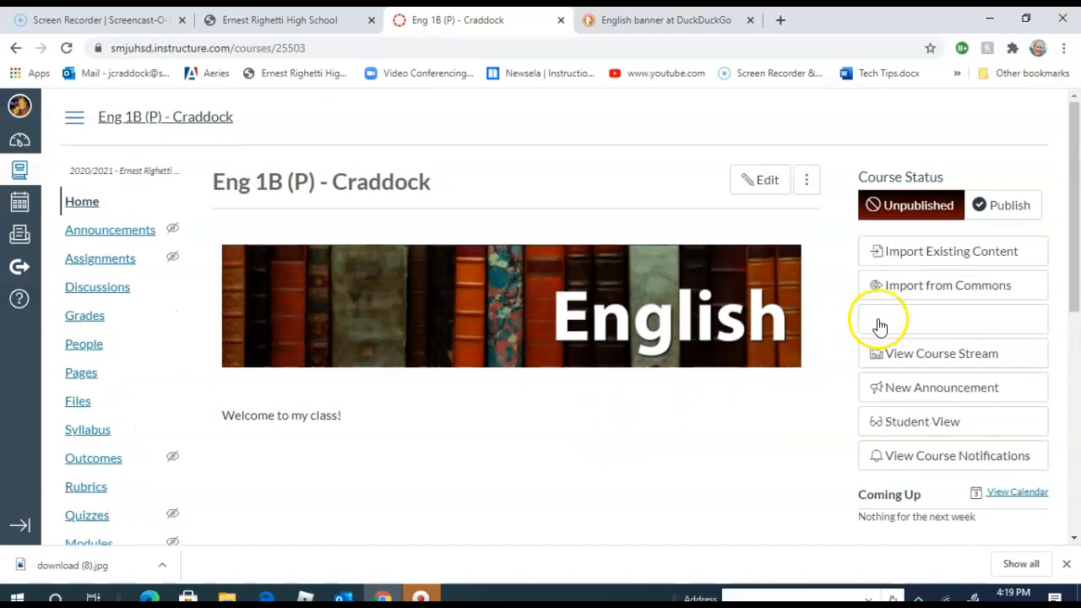
click(851, 321)
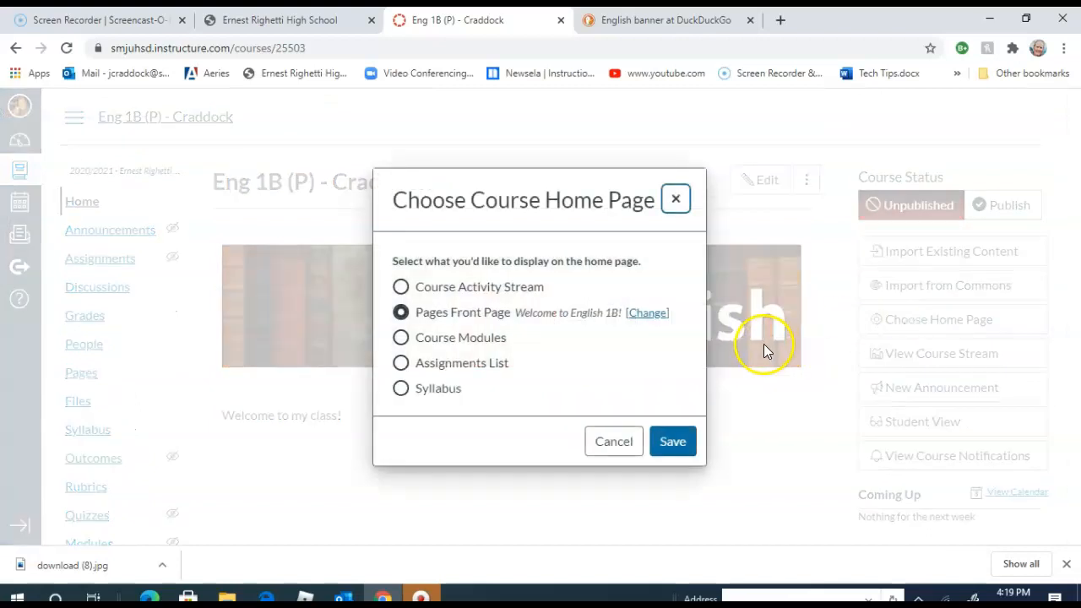
click(663, 442)
click(674, 445)
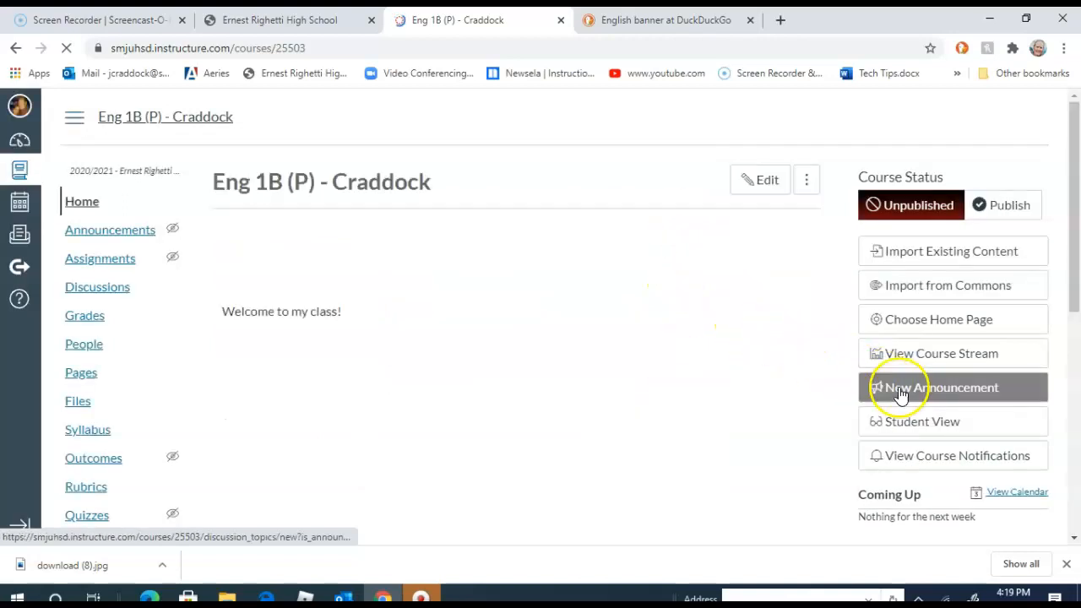
- Preview the course home page and its navigation links in Student View, and leave Student View
click(917, 423)
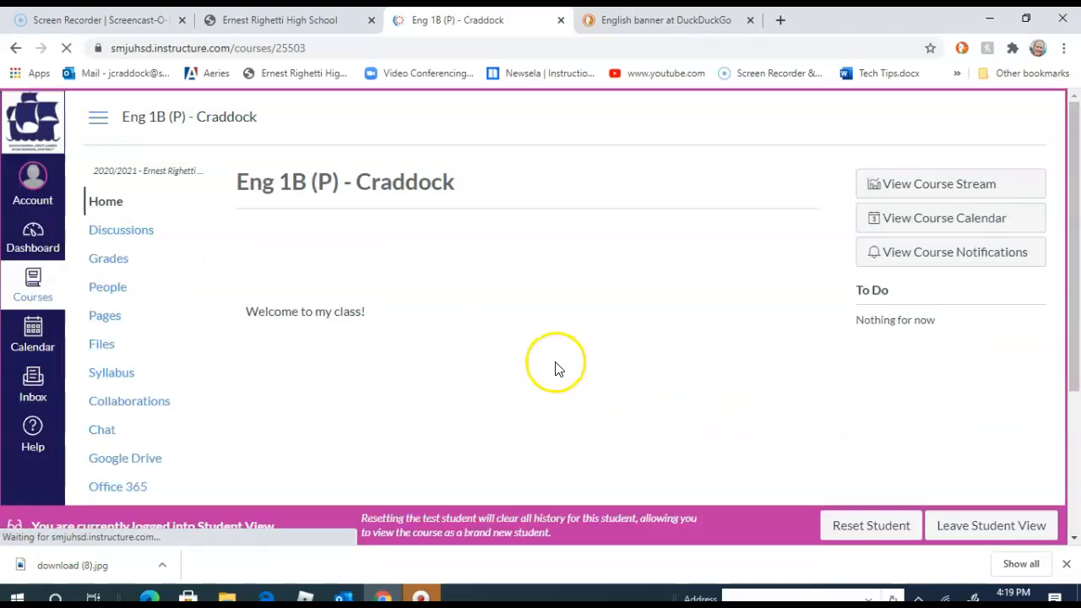
scroll(542, 368, down, 3)
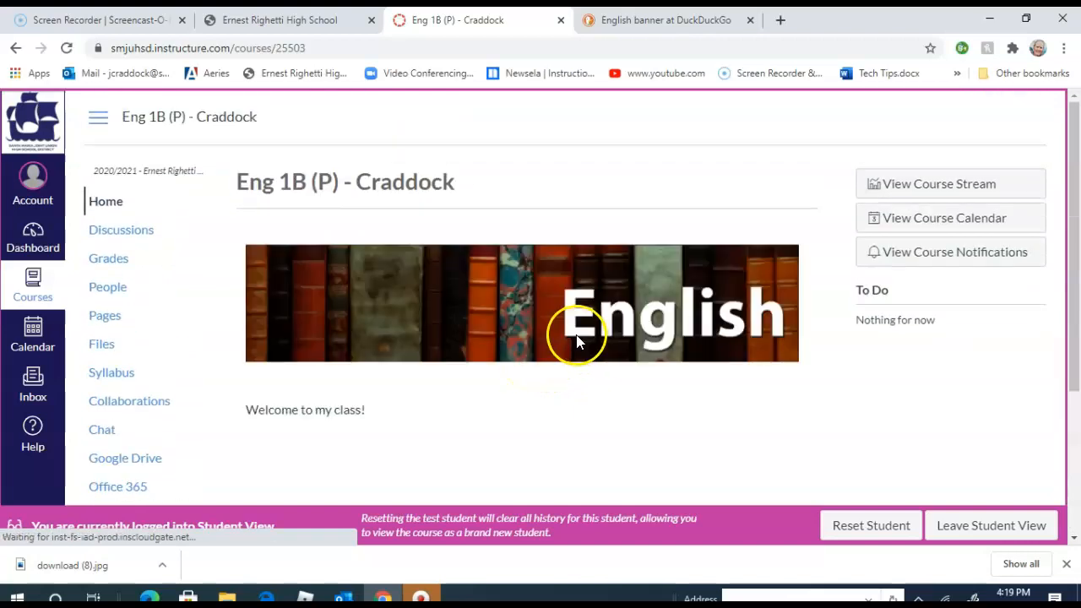
scroll(591, 321, down, 2)
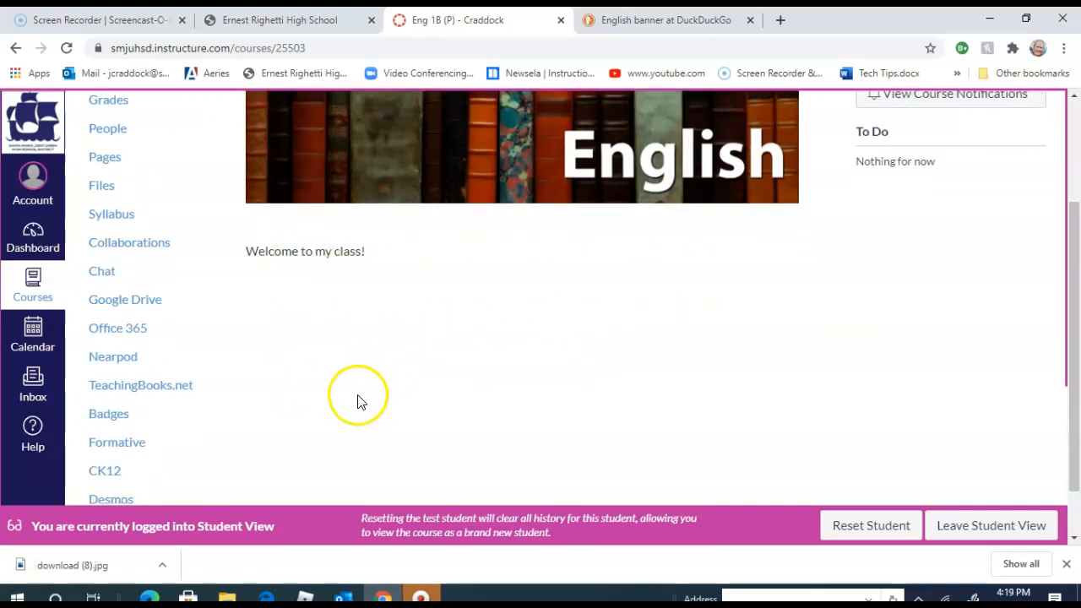
scroll(357, 398, down, 1)
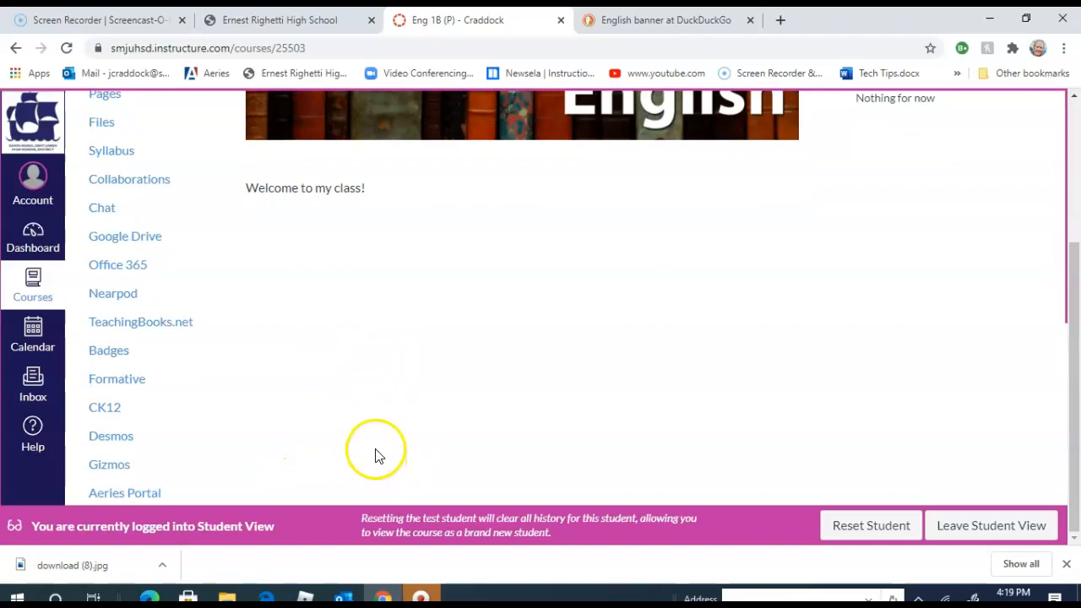
scroll(439, 418, up, 3)
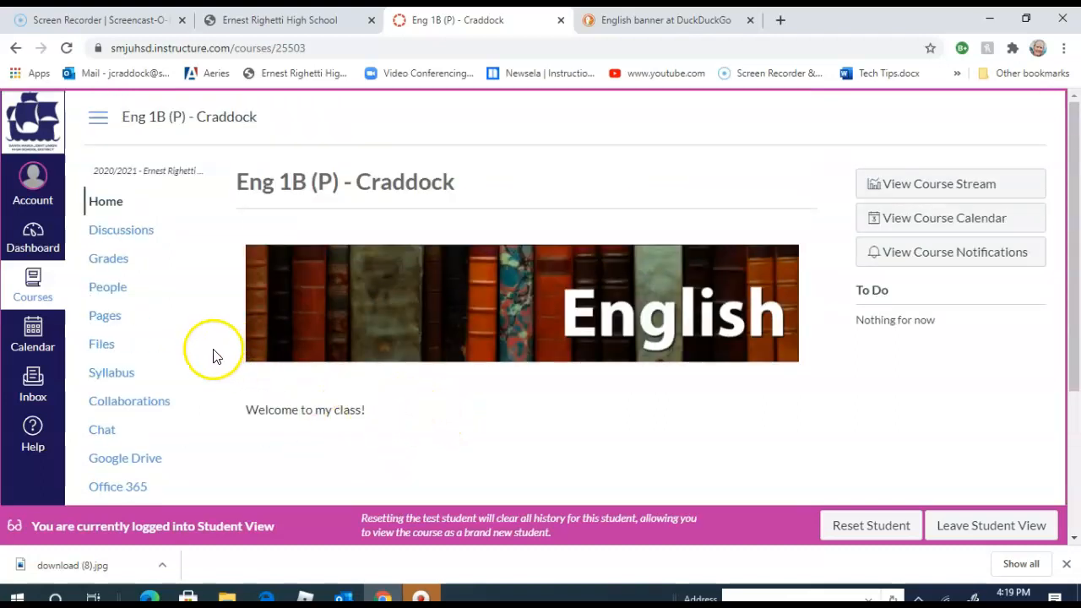
scroll(229, 361, down, 1)
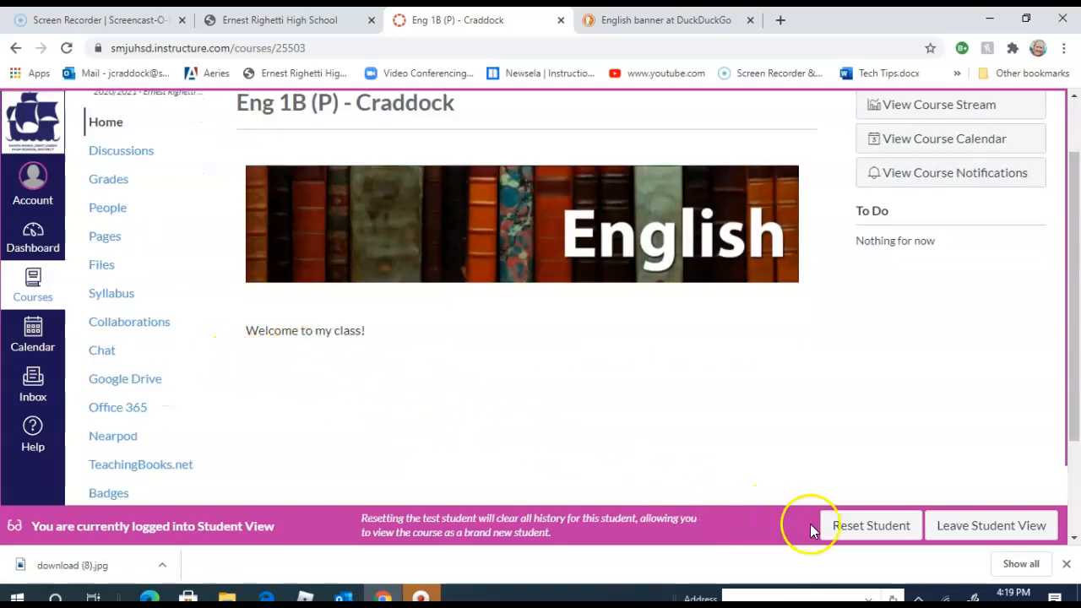
click(949, 529)
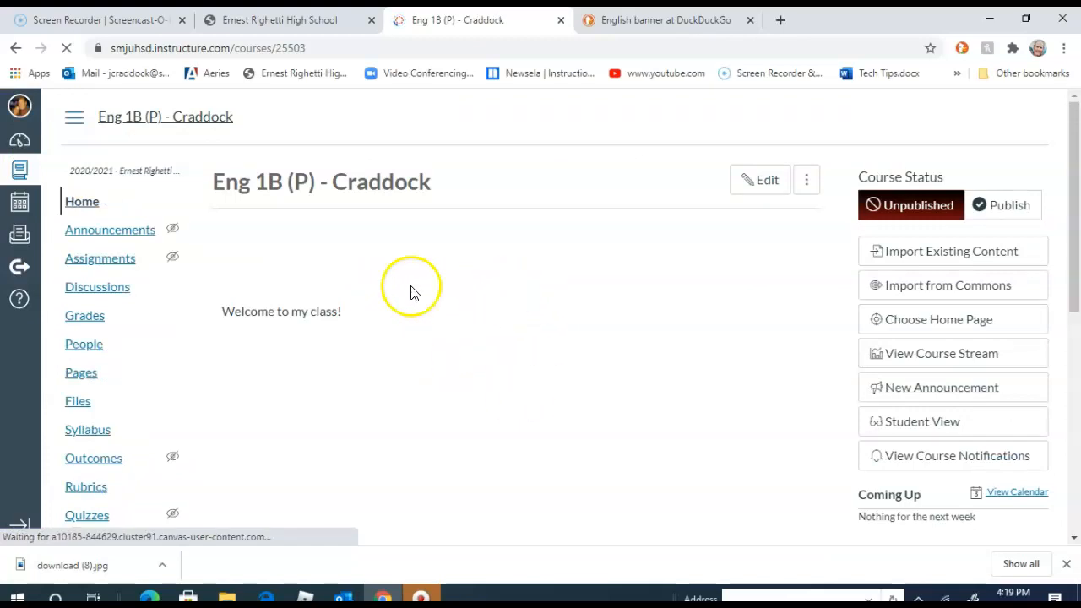
- Look through the course navigation links, and open the Navigation settings of the course to review the list of items
scroll(149, 326, down, 4)
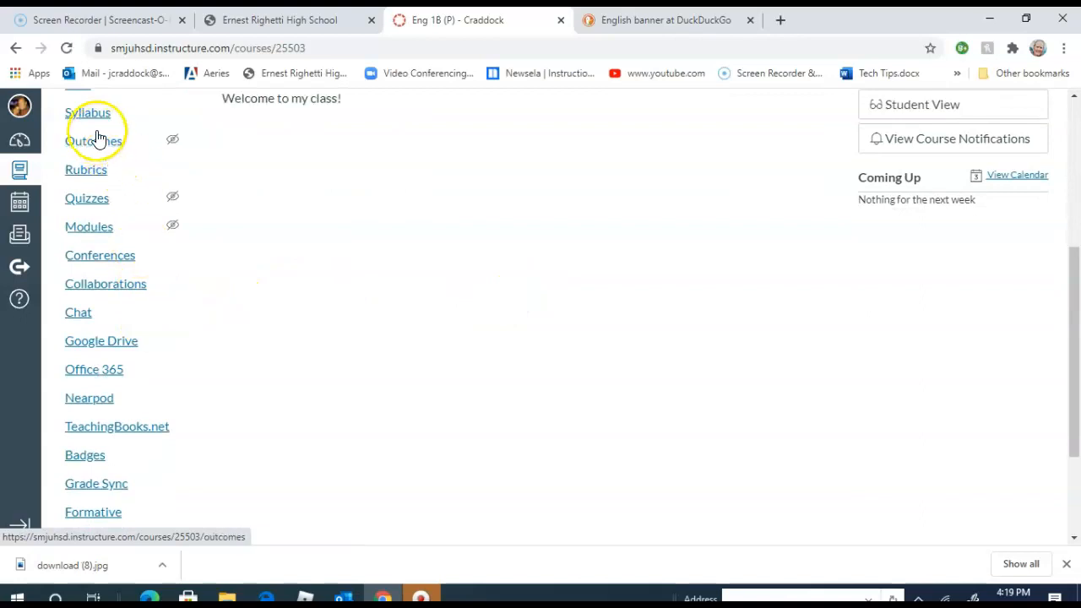
scroll(89, 160, down, 2)
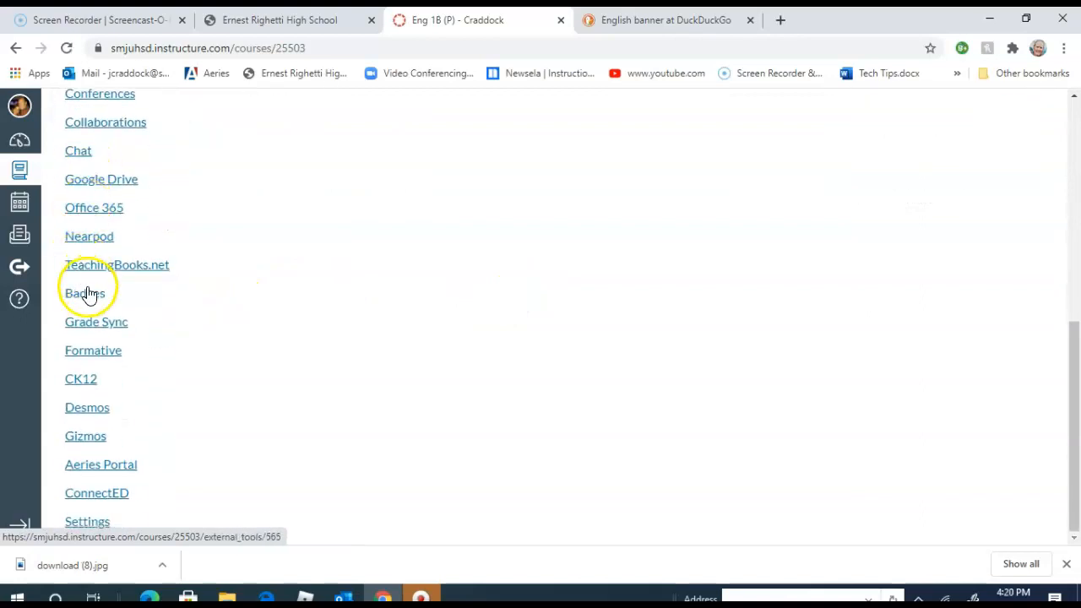
scroll(93, 283, up, 5)
scroll(103, 290, up, 1)
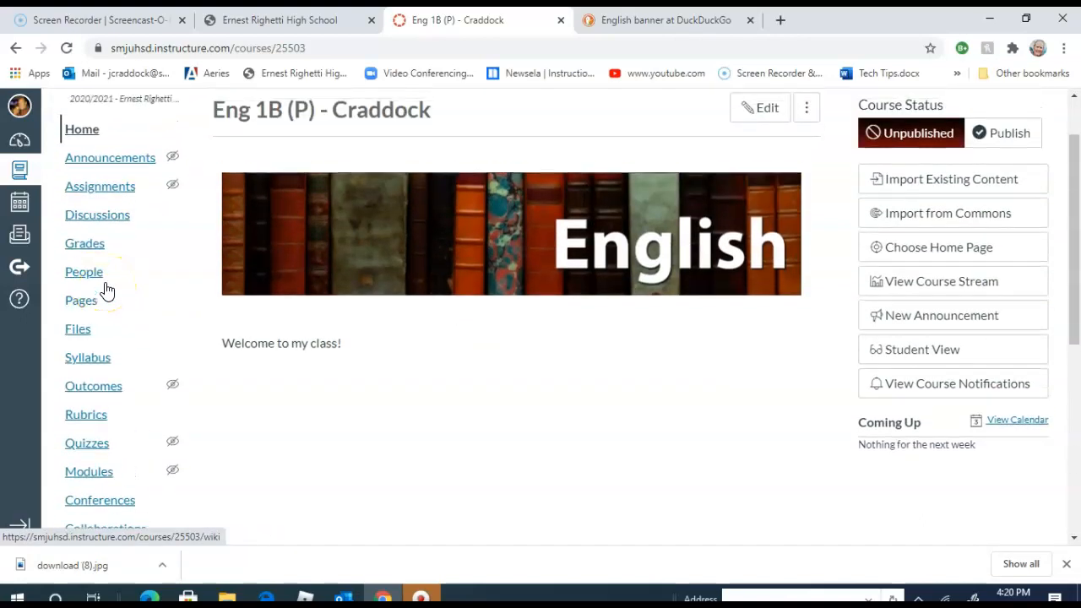
scroll(104, 282, down, 6)
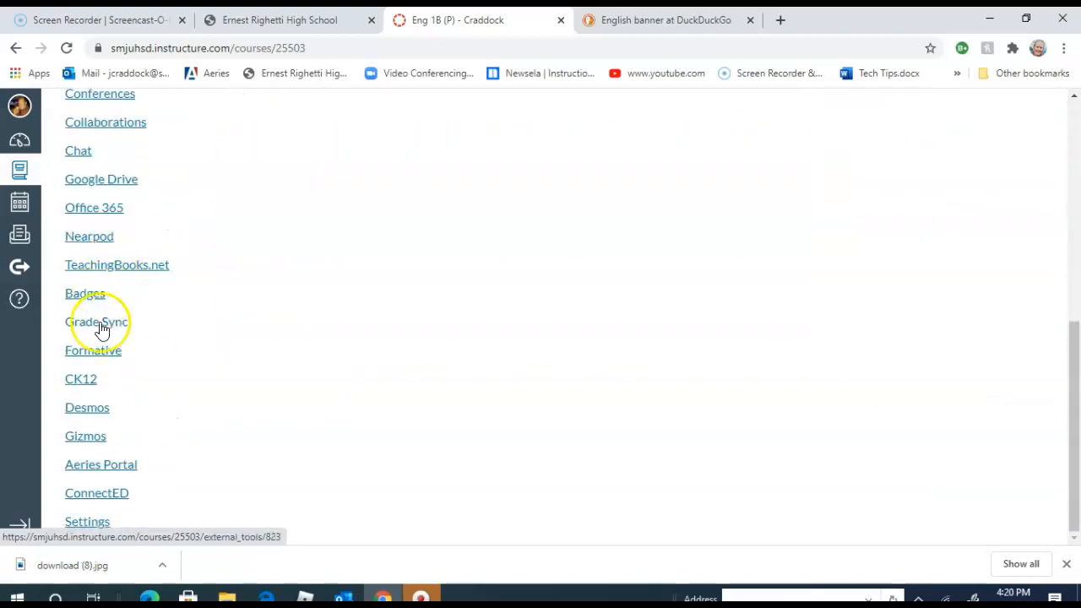
click(97, 522)
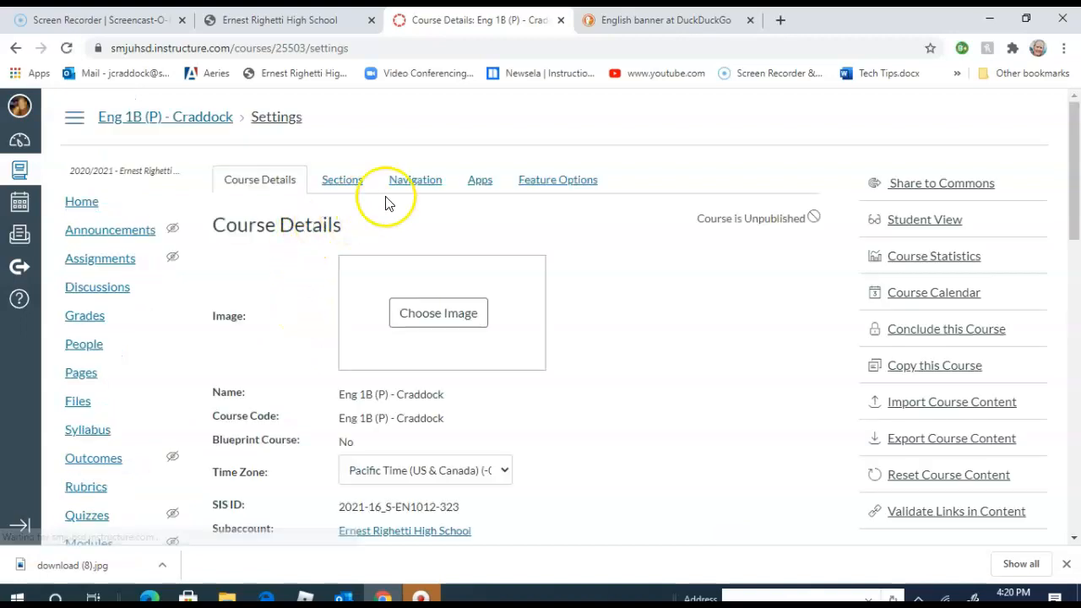
click(431, 184)
scroll(555, 249, down, 1)
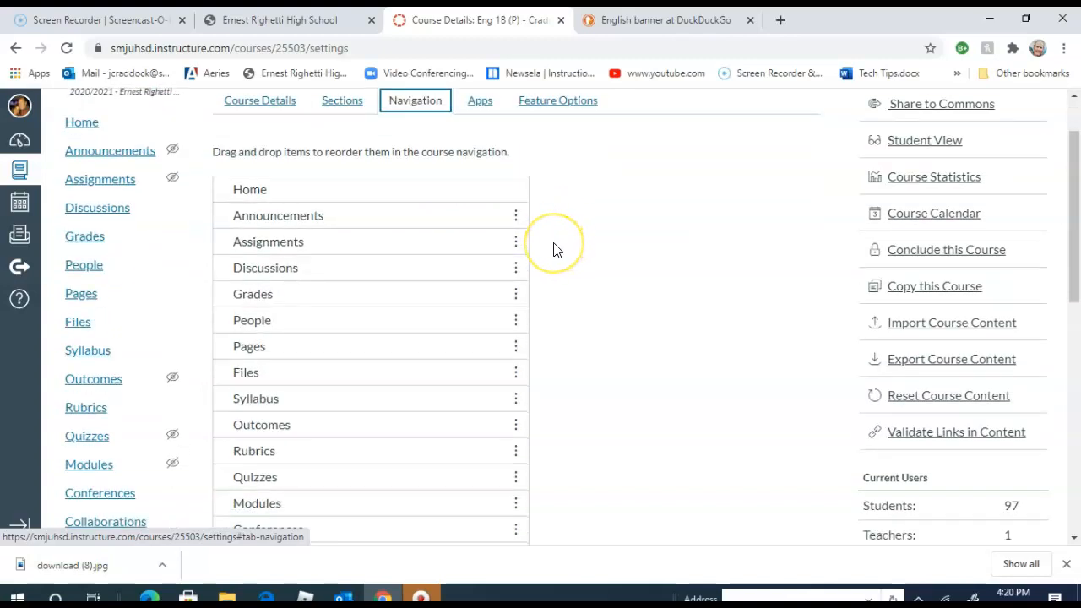
scroll(555, 248, down, 7)
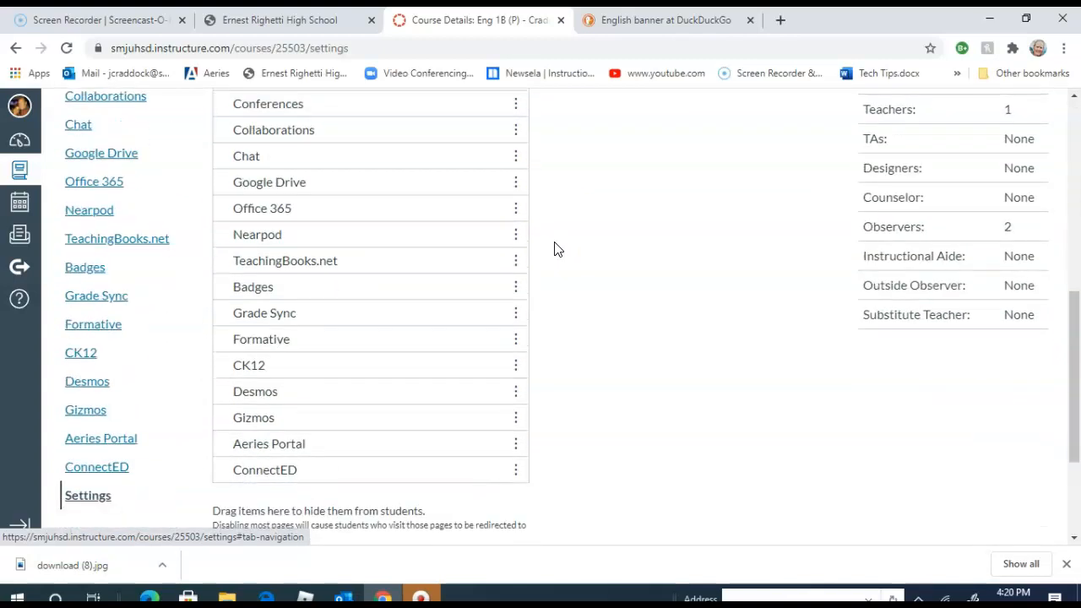
- Disable the ConnectED and Gizmos items in the course navigation list
click(493, 288)
click(513, 291)
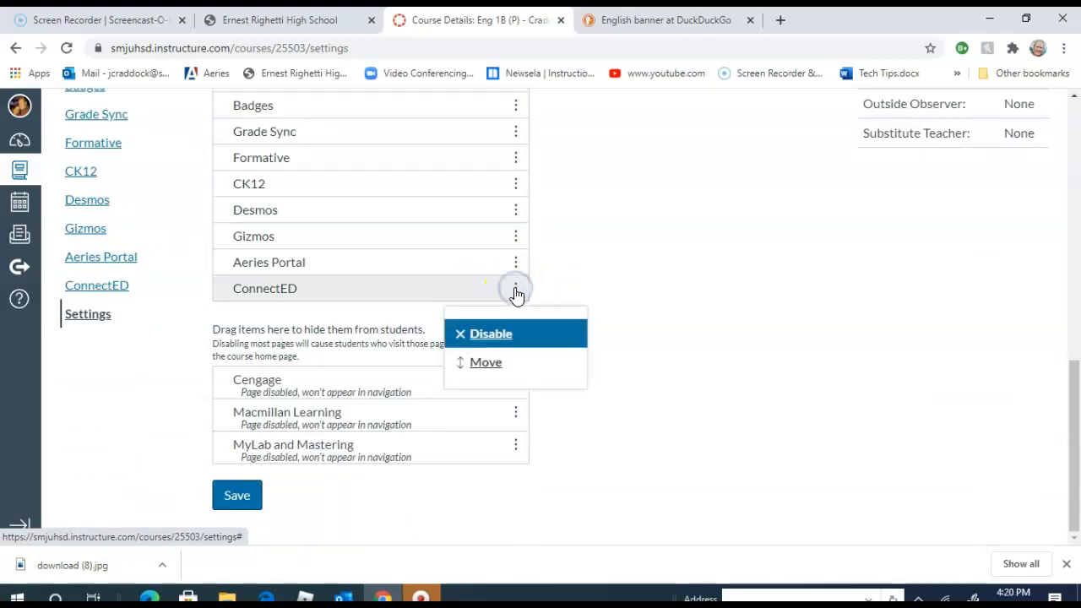
click(517, 333)
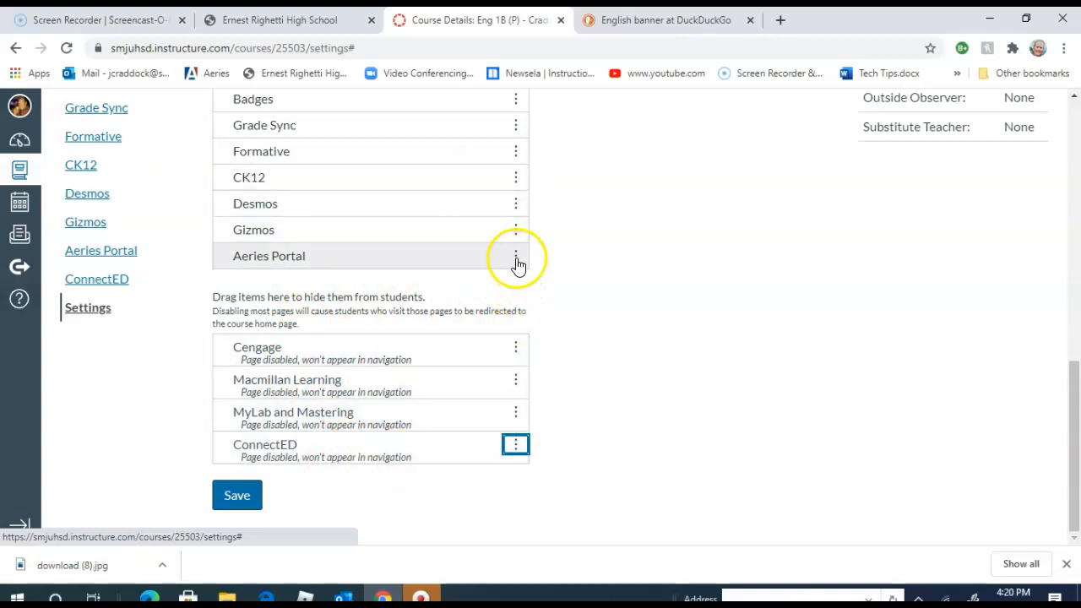
click(515, 230)
click(504, 274)
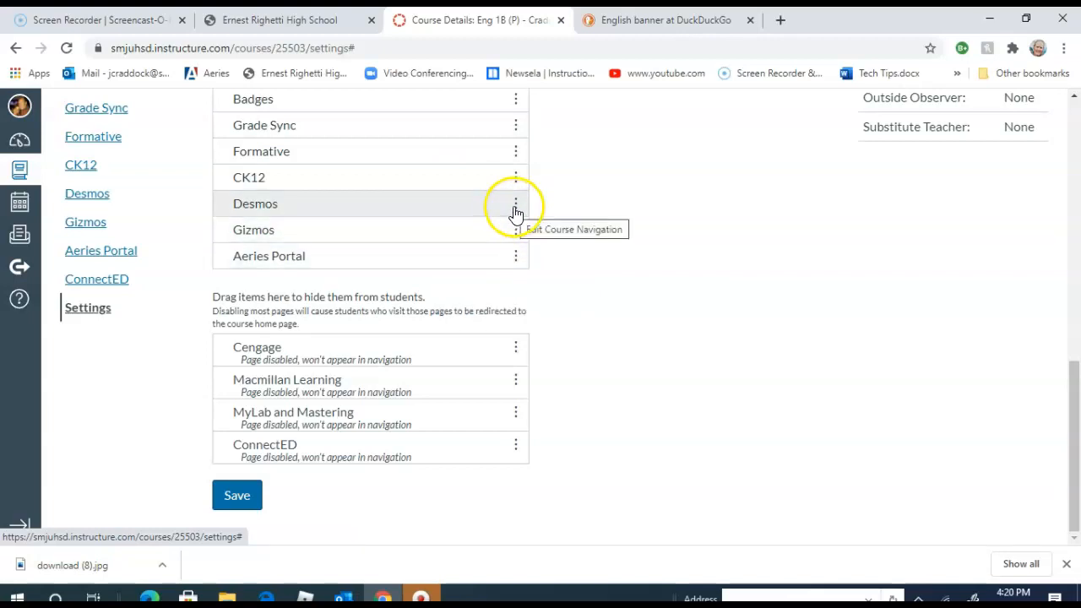
click(515, 232)
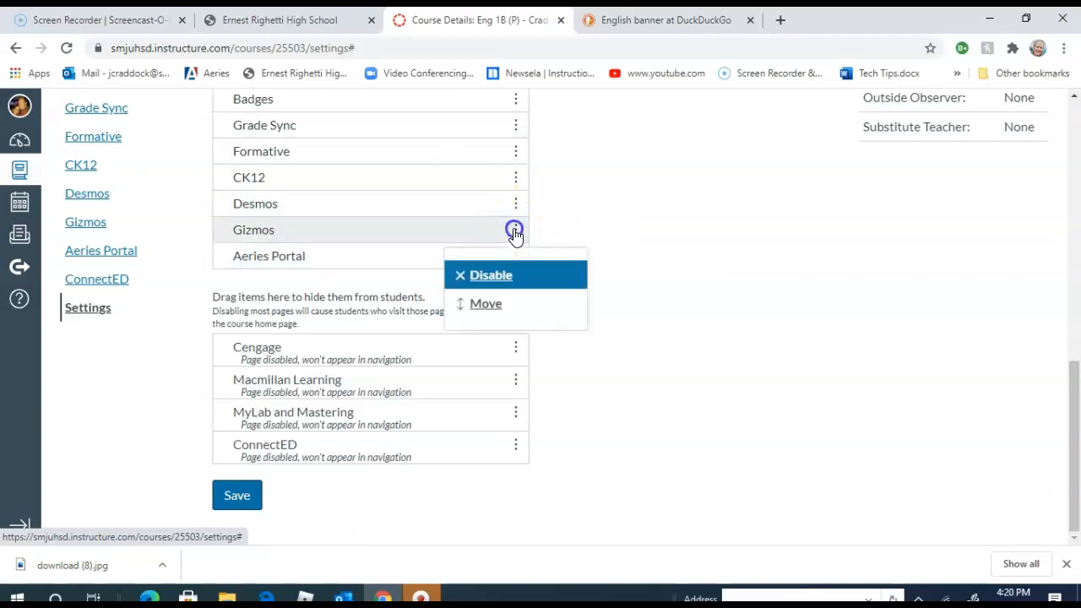
click(500, 274)
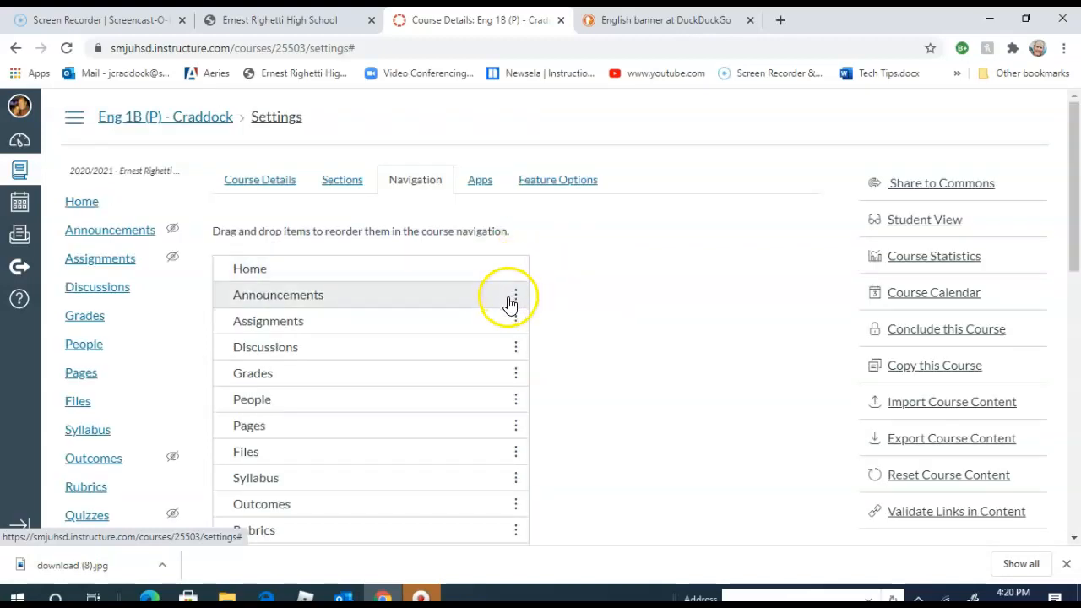
- Disable the Discussions and Syllabus items in the course navigation list
click(515, 349)
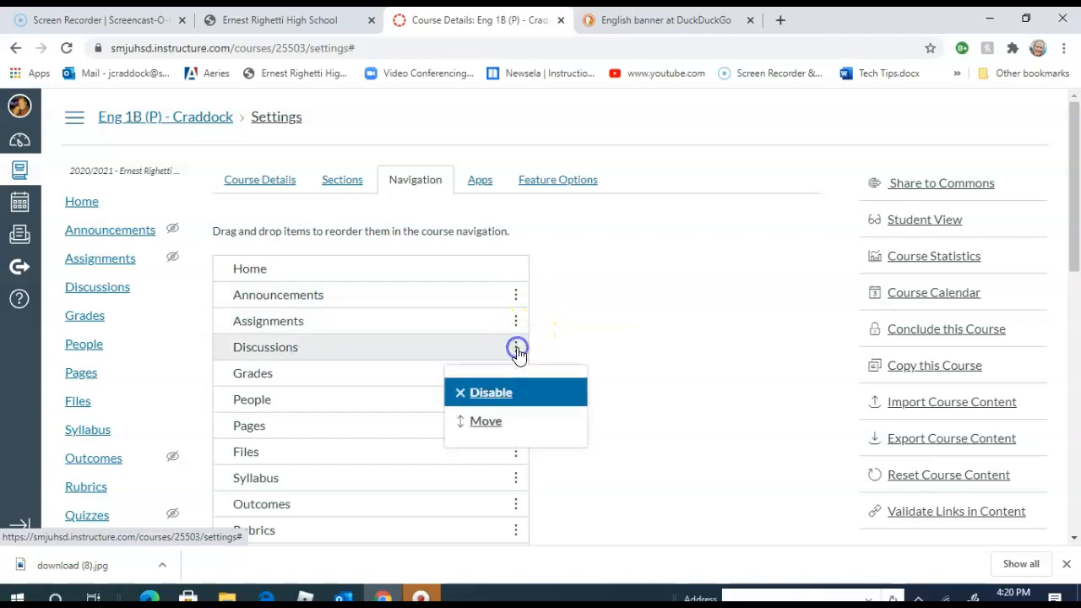
click(490, 393)
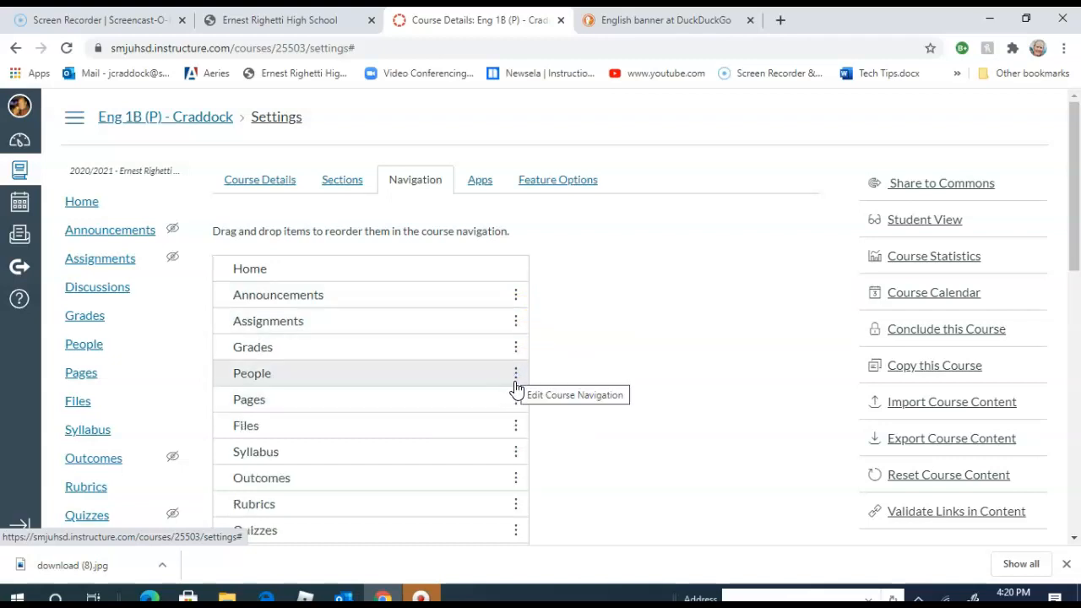
click(517, 401)
scroll(516, 436, down, 3)
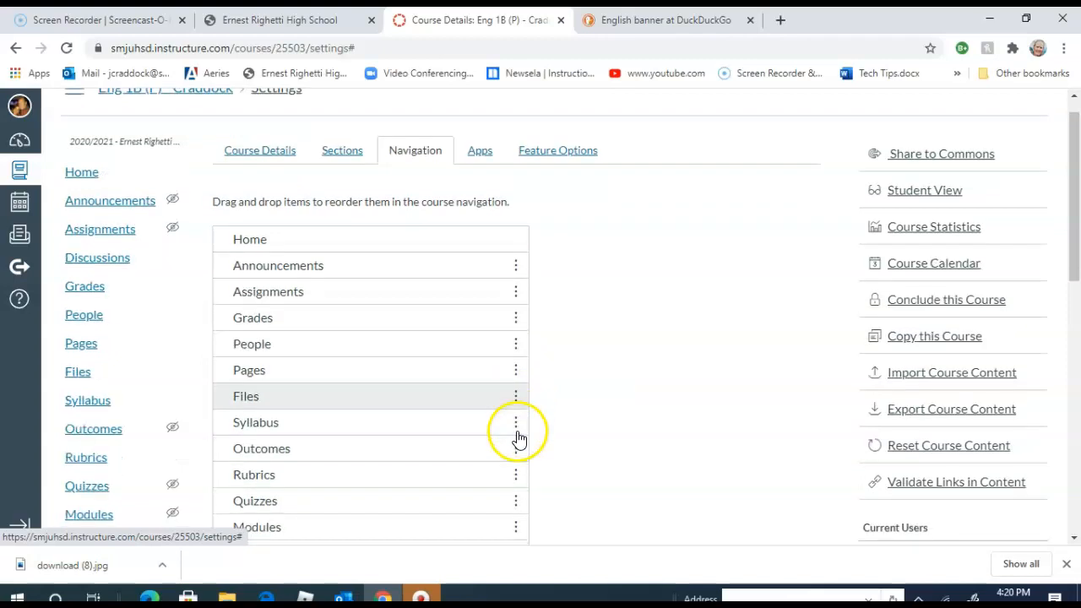
click(515, 296)
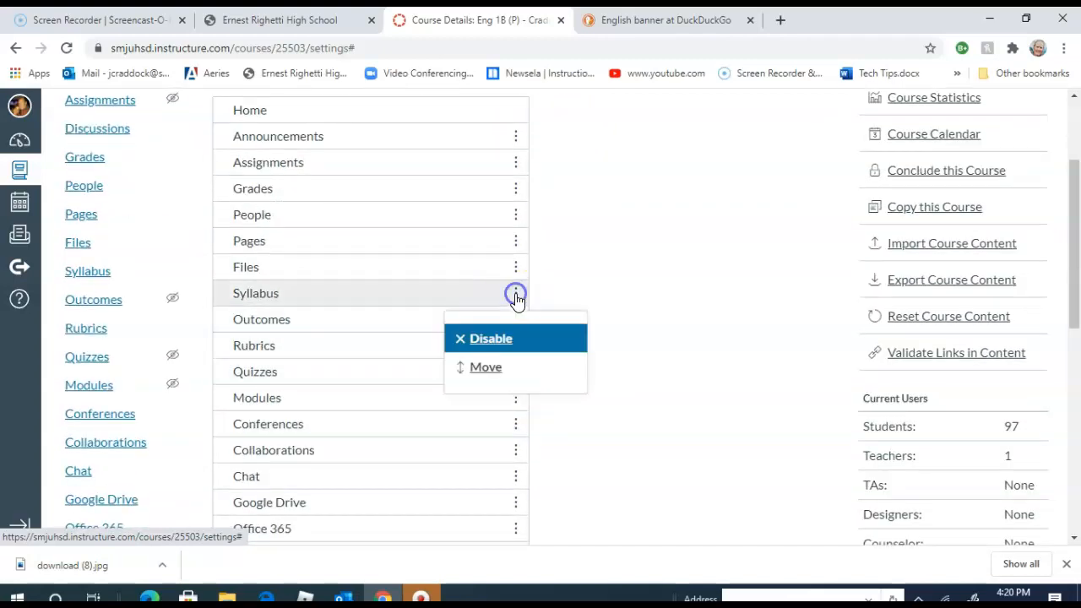
click(514, 340)
- Disable the Conferences and Collaborations items in the course navigation list
scroll(501, 358, down, 3)
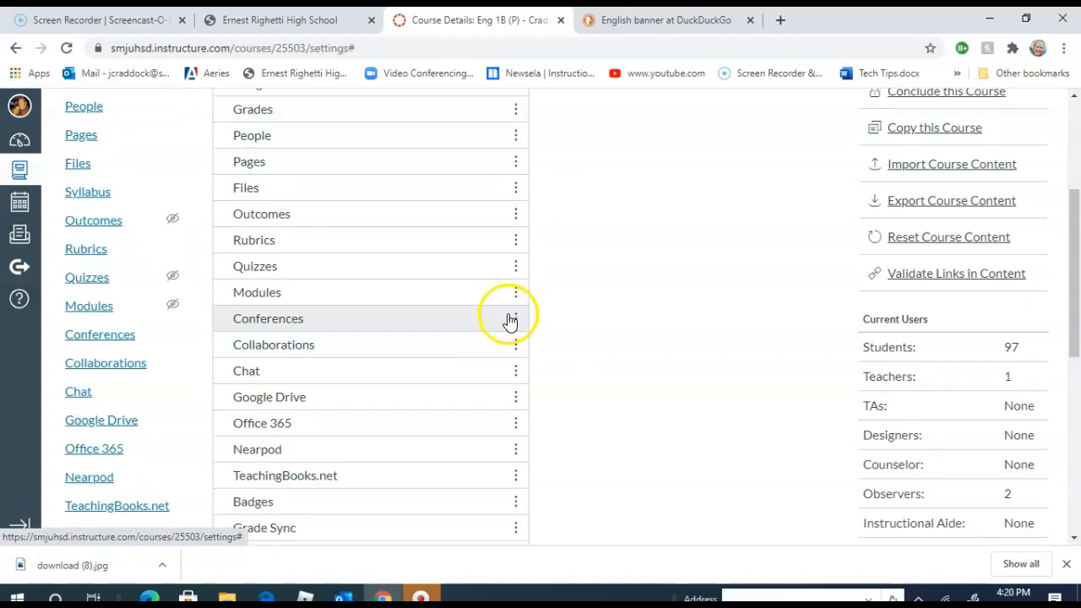
click(515, 320)
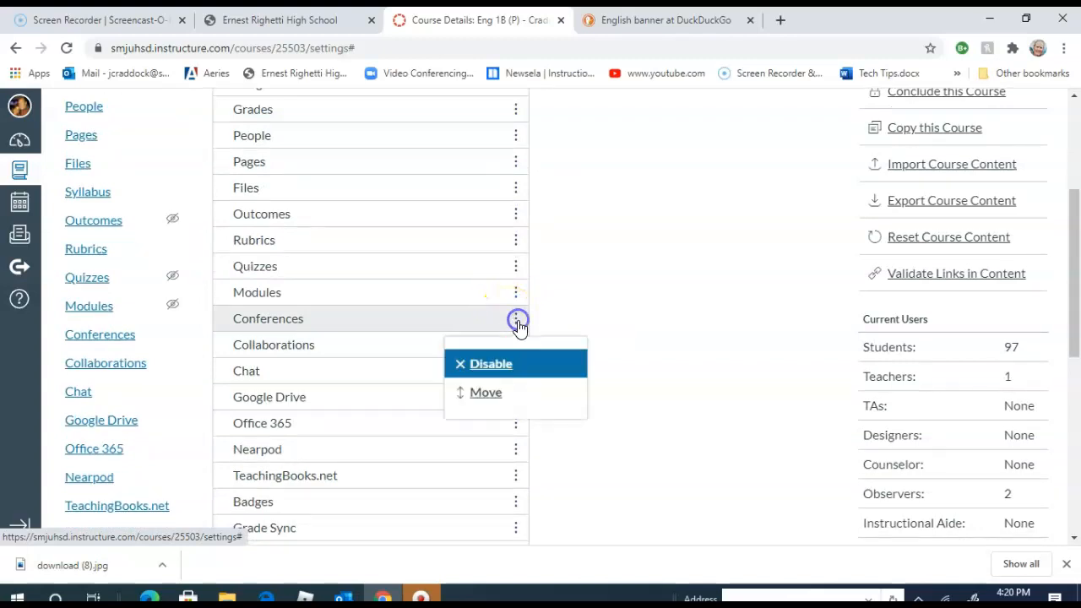
click(514, 364)
scroll(510, 372, down, 4)
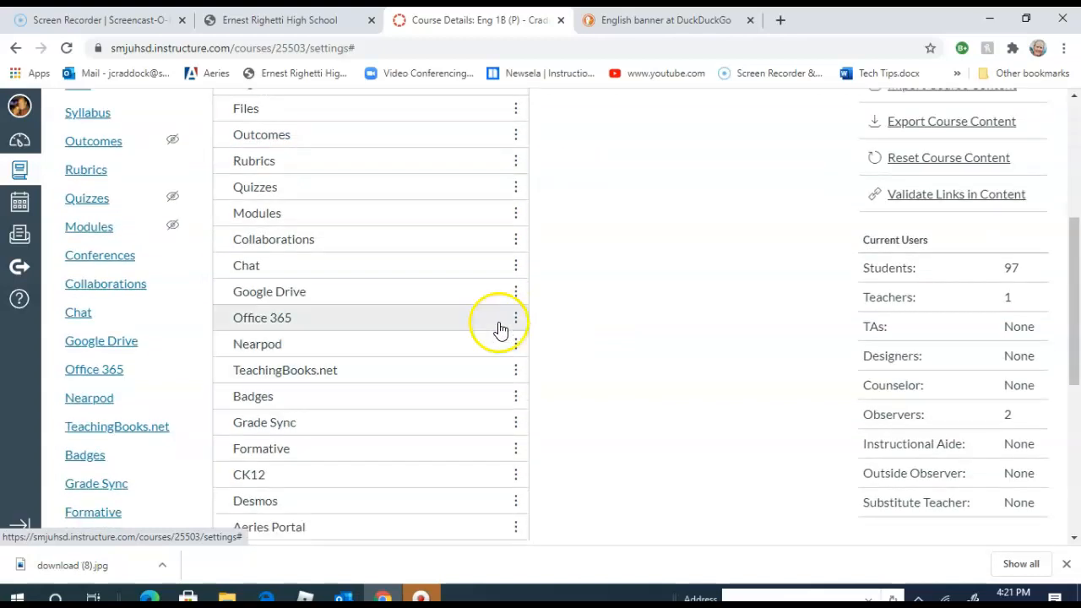
click(518, 243)
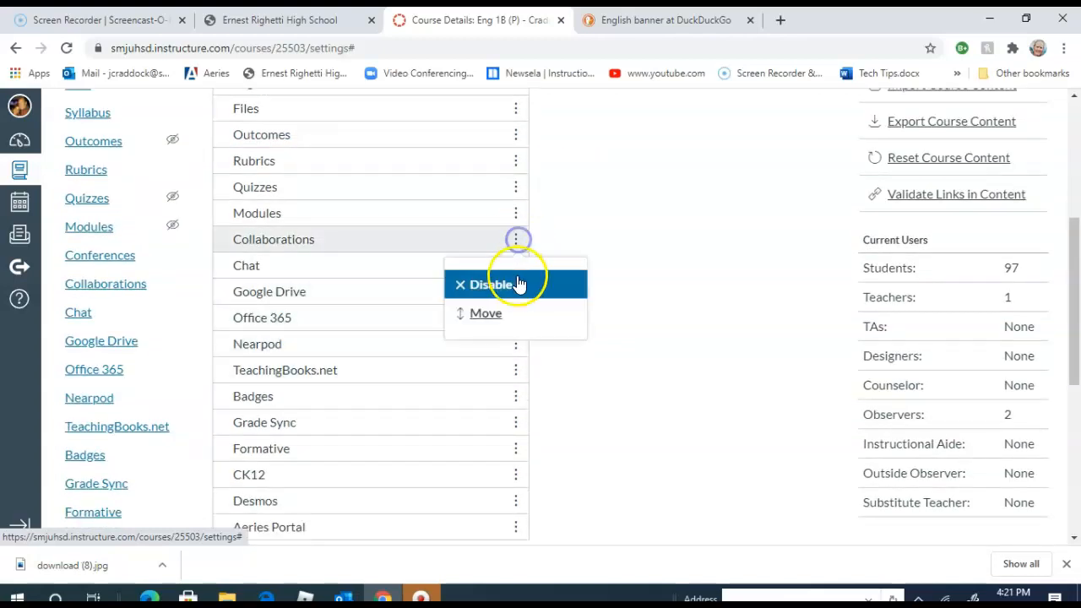
click(513, 287)
- Disable the Outcomes and Rubrics items in the course navigation list
scroll(494, 324, down, 3)
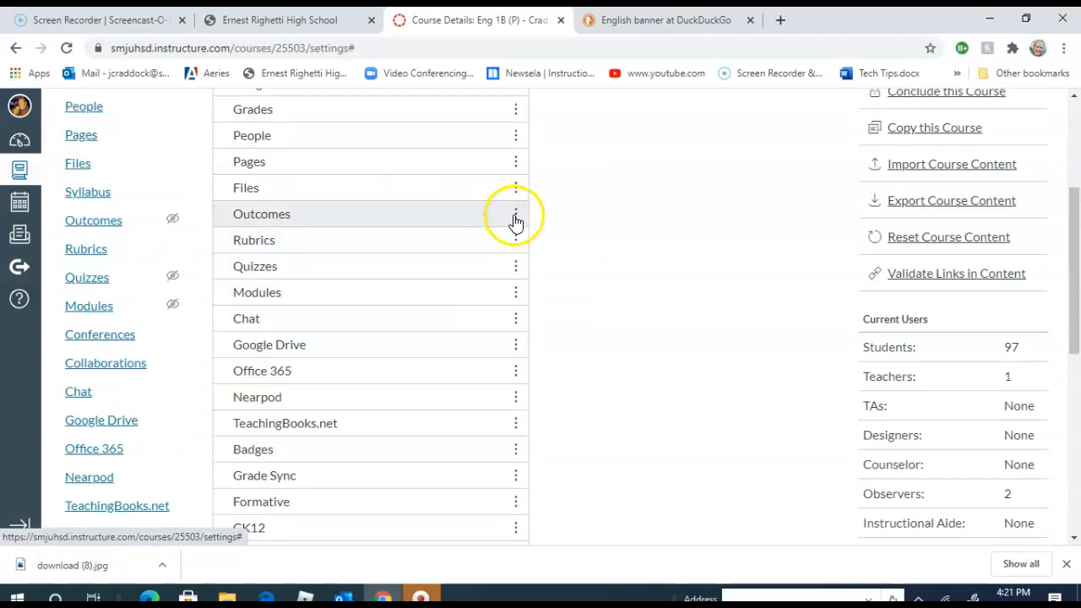
click(514, 217)
click(499, 260)
scroll(498, 279, down, 4)
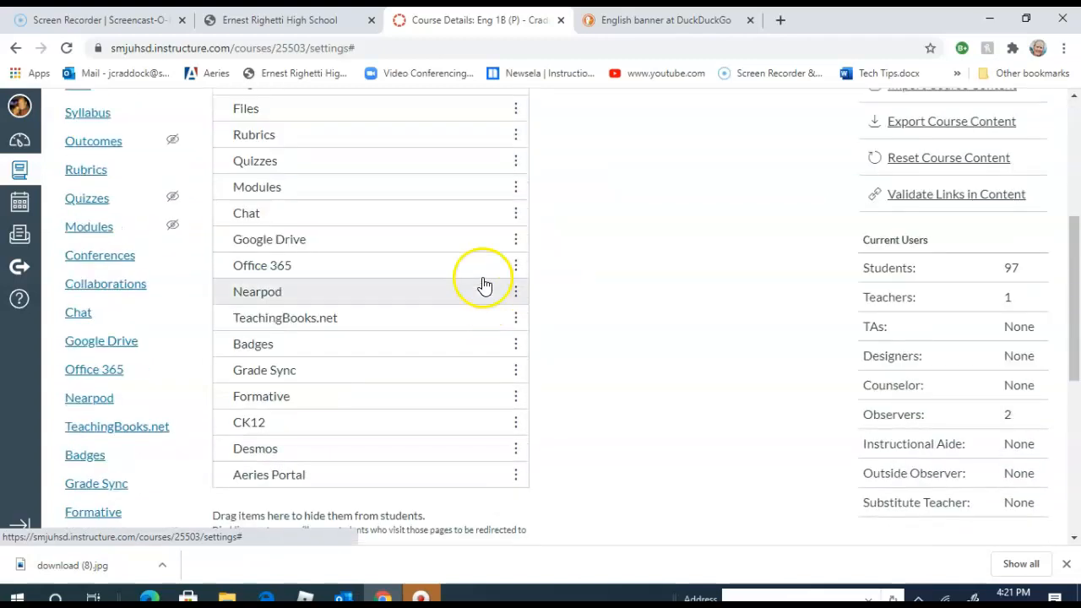
click(515, 133)
click(495, 179)
- Disable the Chat and TeachingBooks.net items in the course navigation list
scroll(447, 302, down, 4)
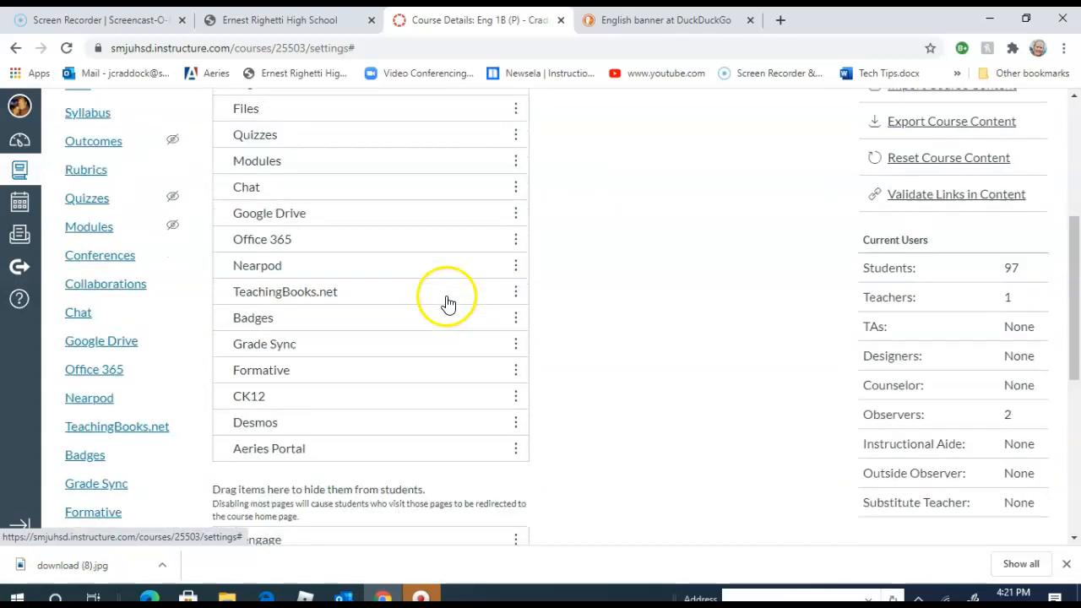
click(515, 186)
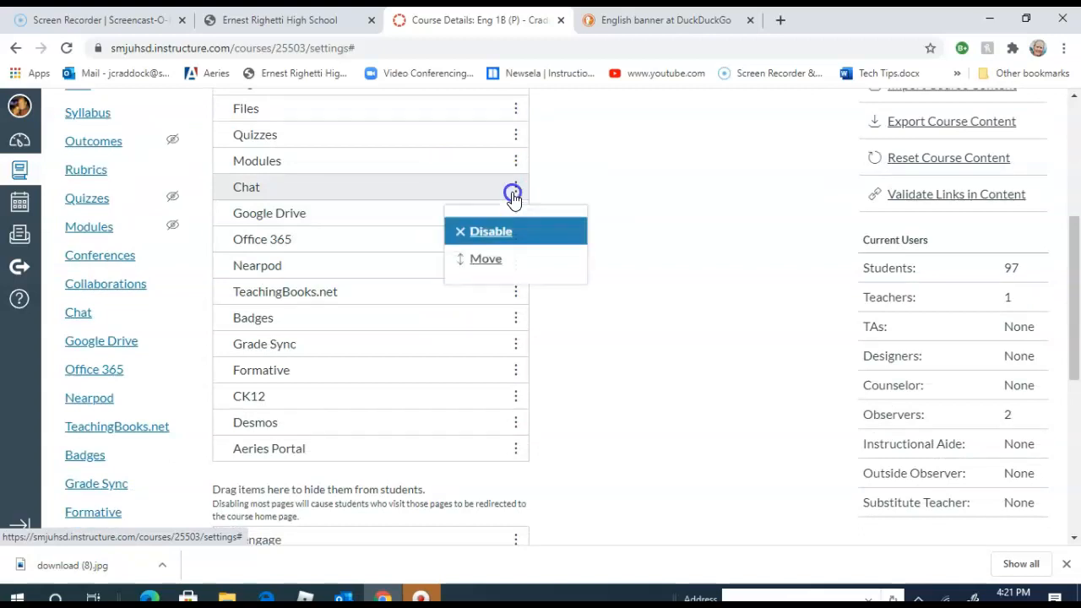
click(483, 233)
scroll(473, 253, down, 3)
scroll(470, 265, down, 1)
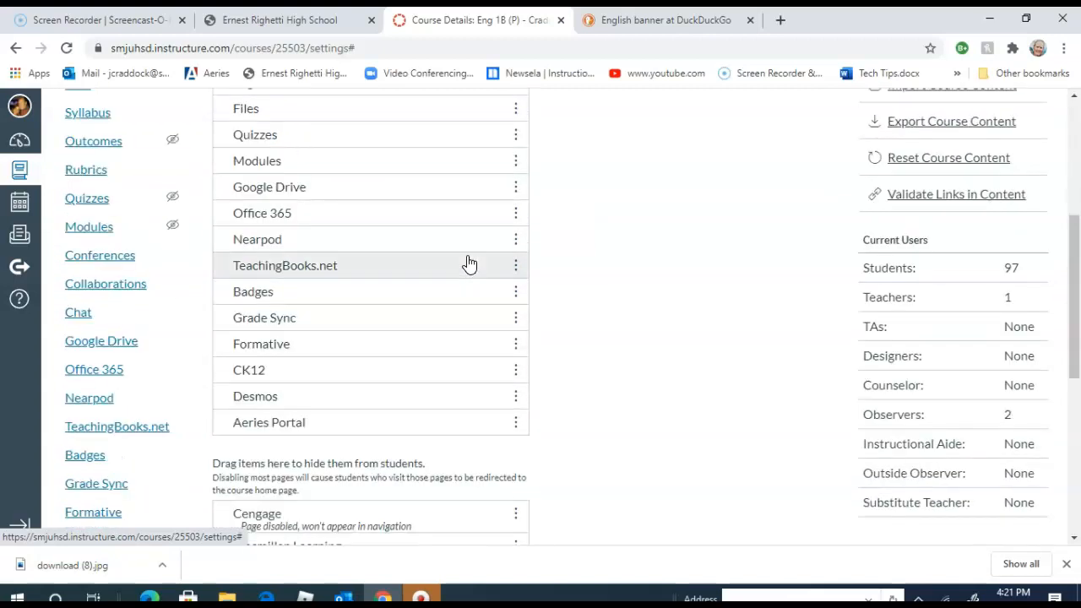
click(503, 190)
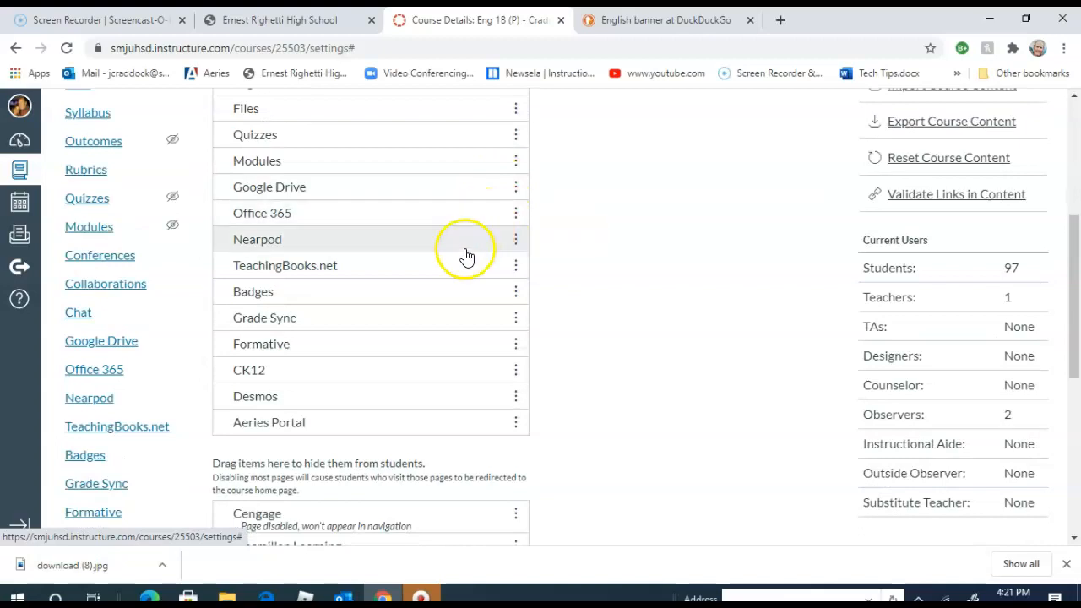
click(514, 266)
click(485, 311)
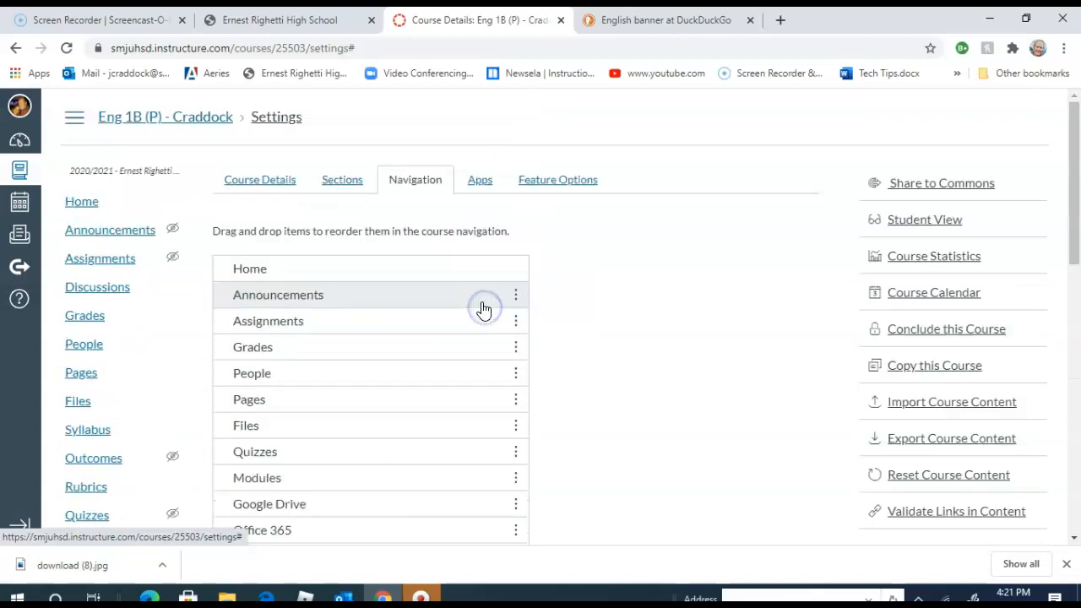
- Disable the Badges and Formative items in the course navigation list
click(515, 272)
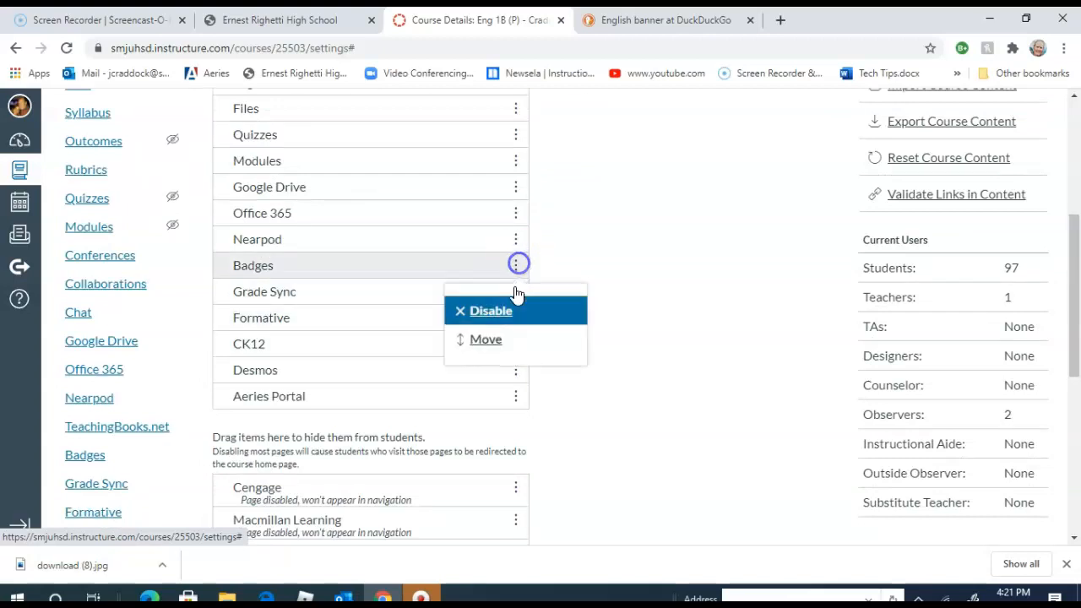
click(495, 315)
scroll(479, 341, down, 1)
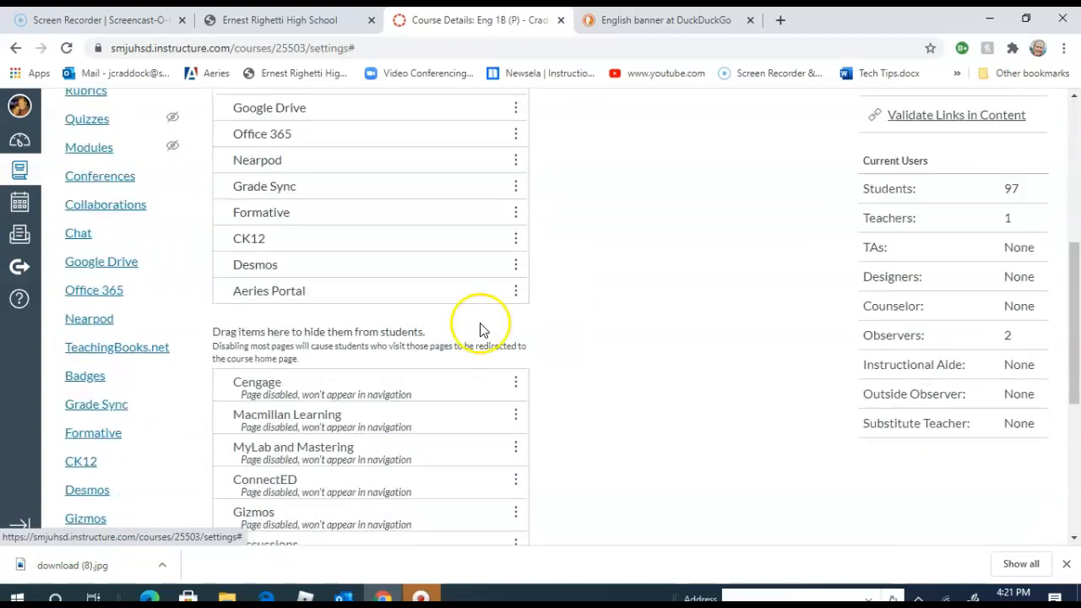
click(514, 215)
click(479, 259)
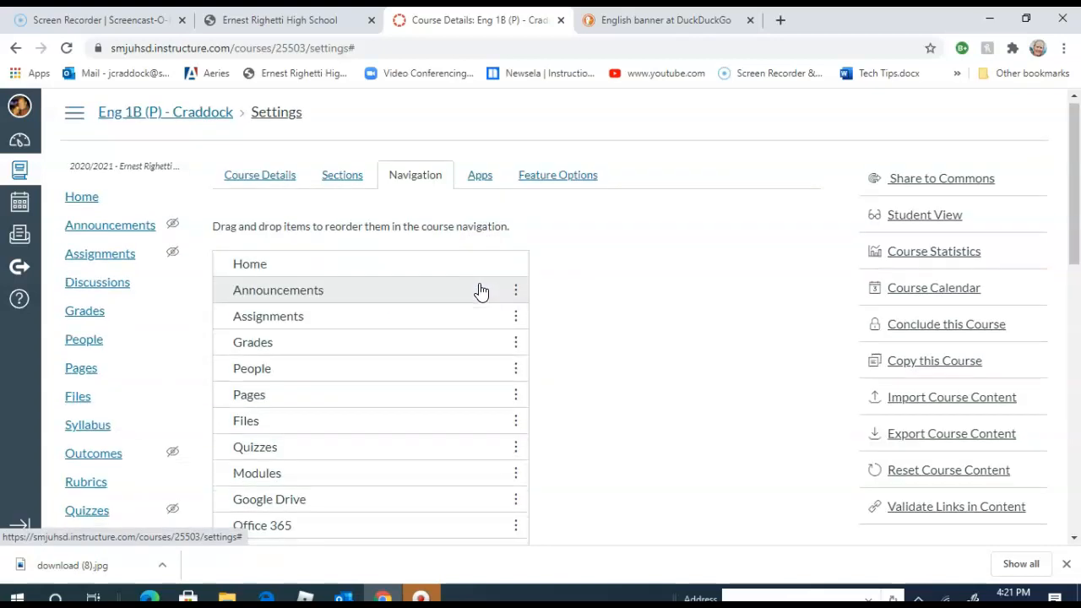
- Disable the CK12 and Desmos items in the course navigation list
scroll(478, 287, down, 4)
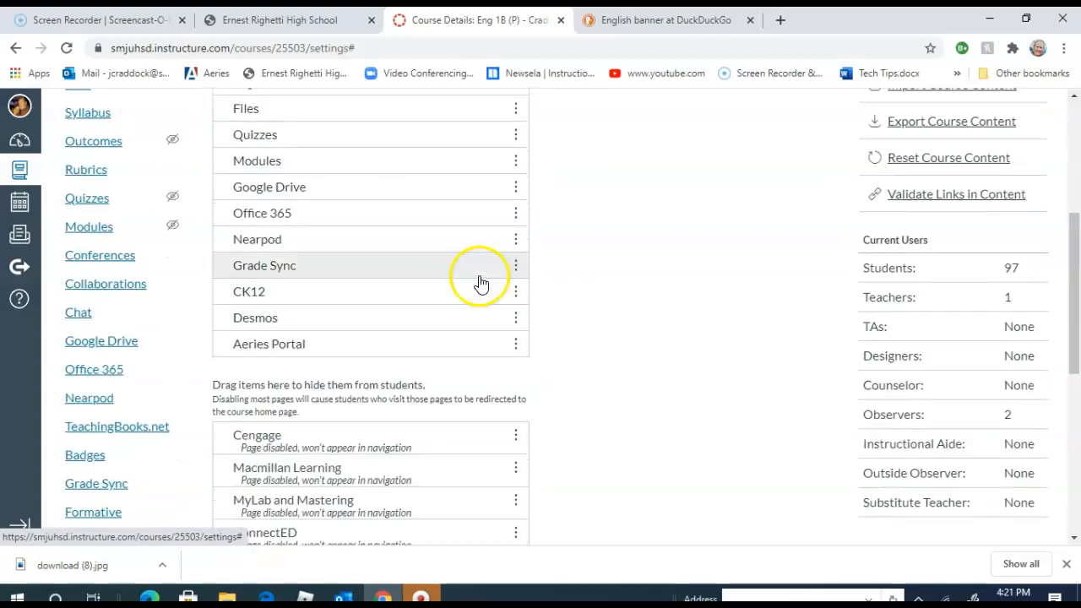
click(519, 291)
click(477, 337)
scroll(501, 341, down, 5)
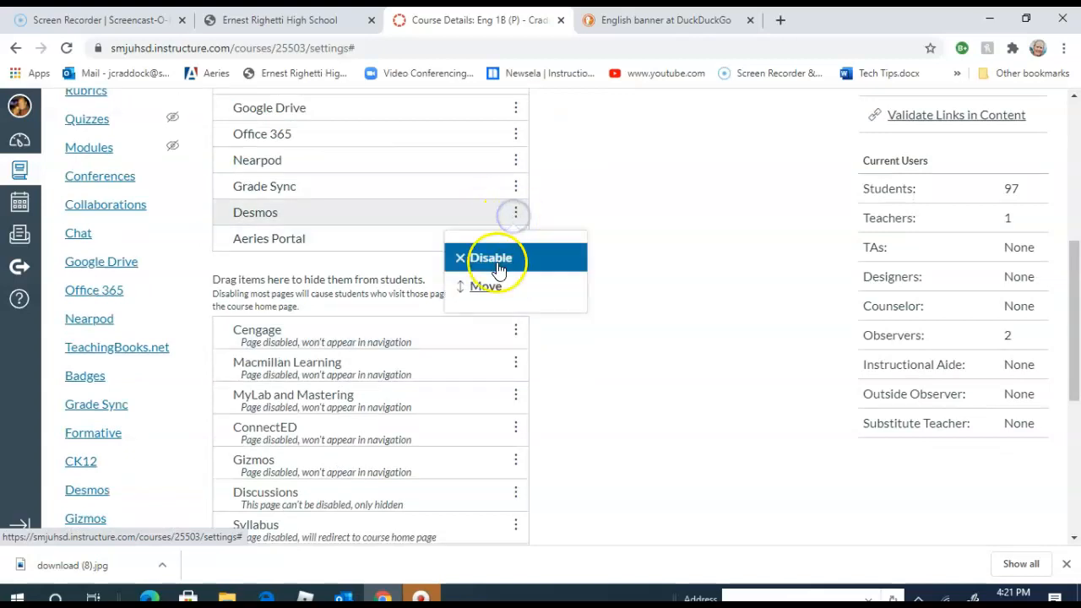
click(499, 267)
- Disable the Grade Sync item in the course navigation list
scroll(495, 284, down, 5)
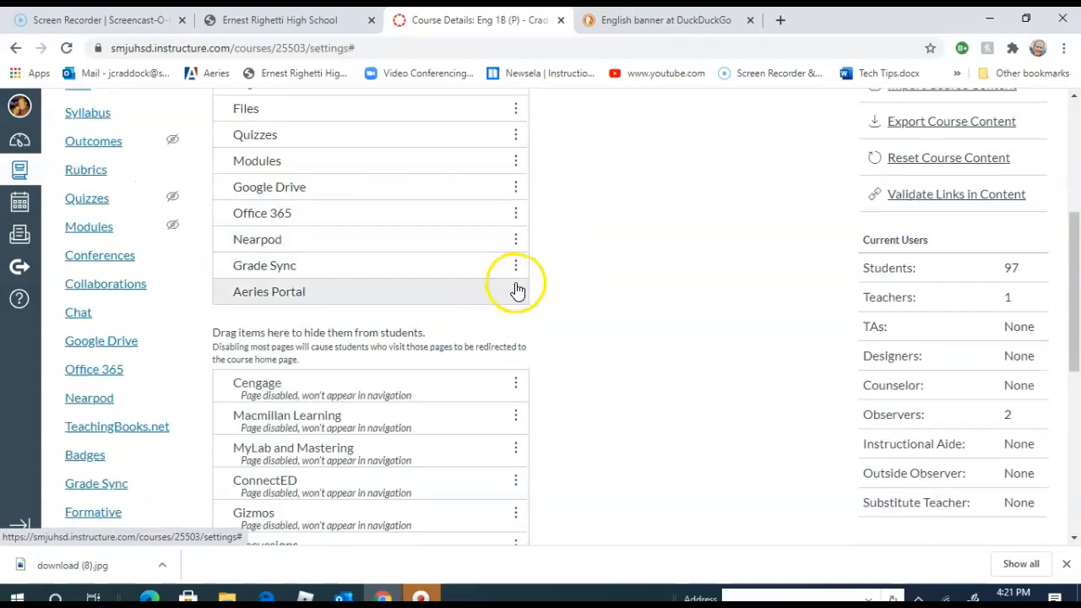
click(515, 267)
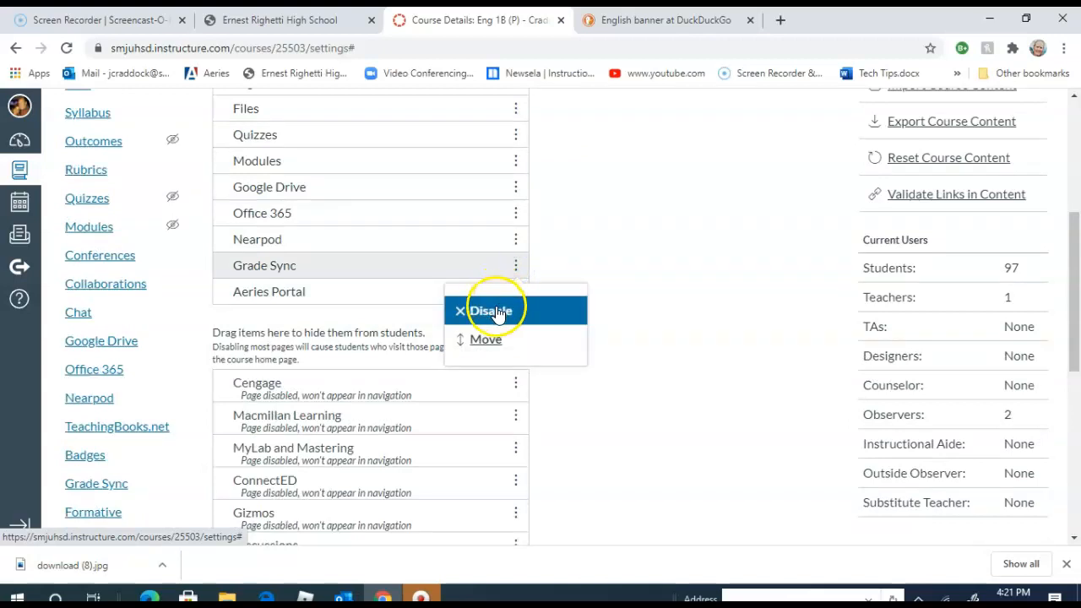
click(520, 311)
- Review the enabled and hidden navigation items, and try to save the course navigation changes
scroll(541, 338, down, 5)
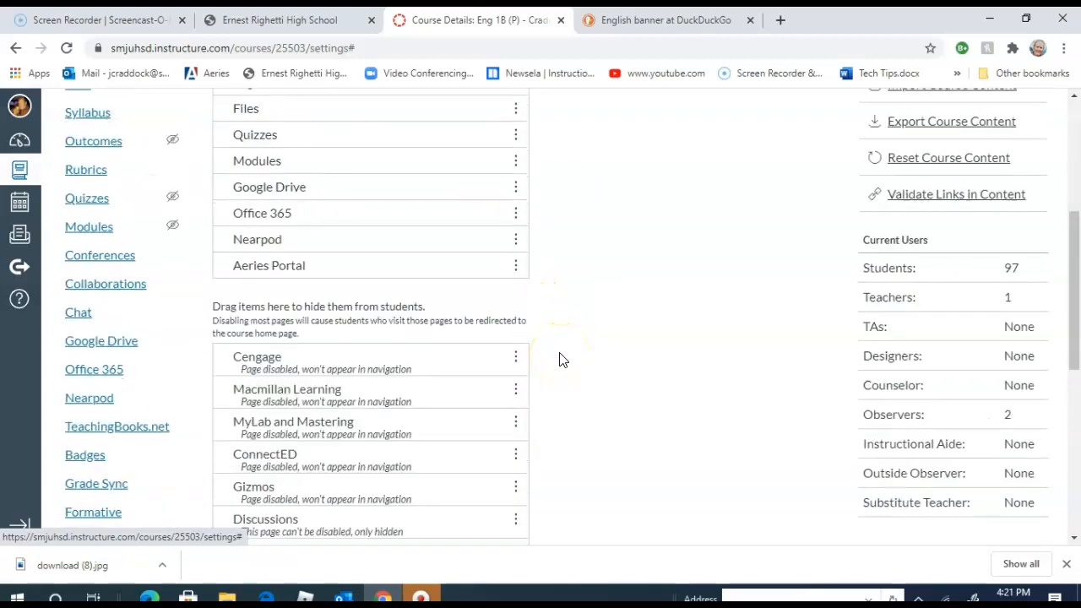
scroll(562, 361, up, 2)
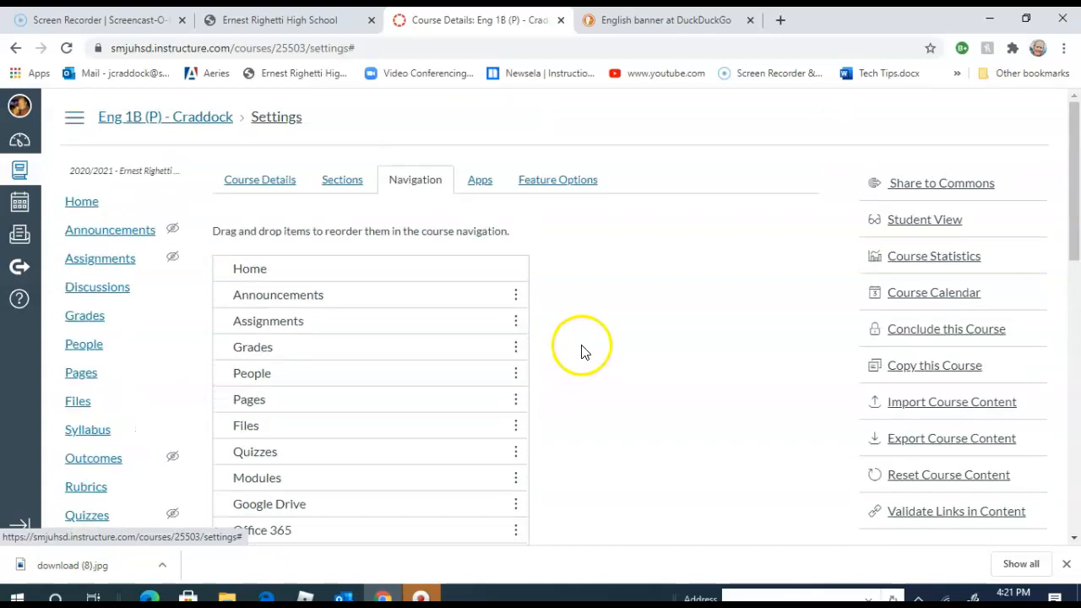
scroll(576, 353, down, 3)
scroll(577, 353, up, 2)
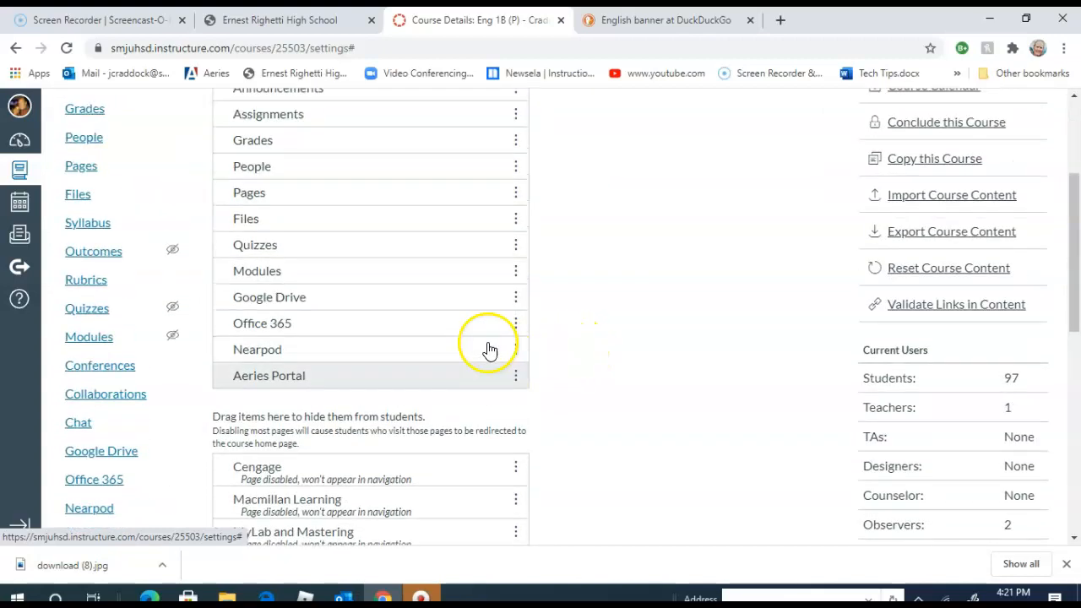
scroll(545, 350, down, 8)
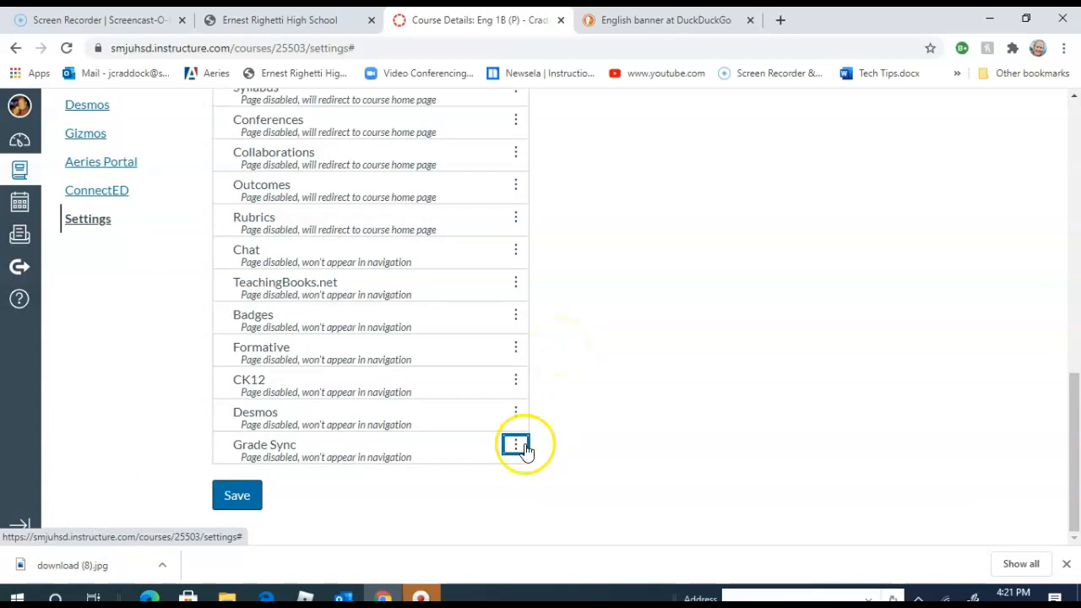
click(253, 499)
click(253, 499)
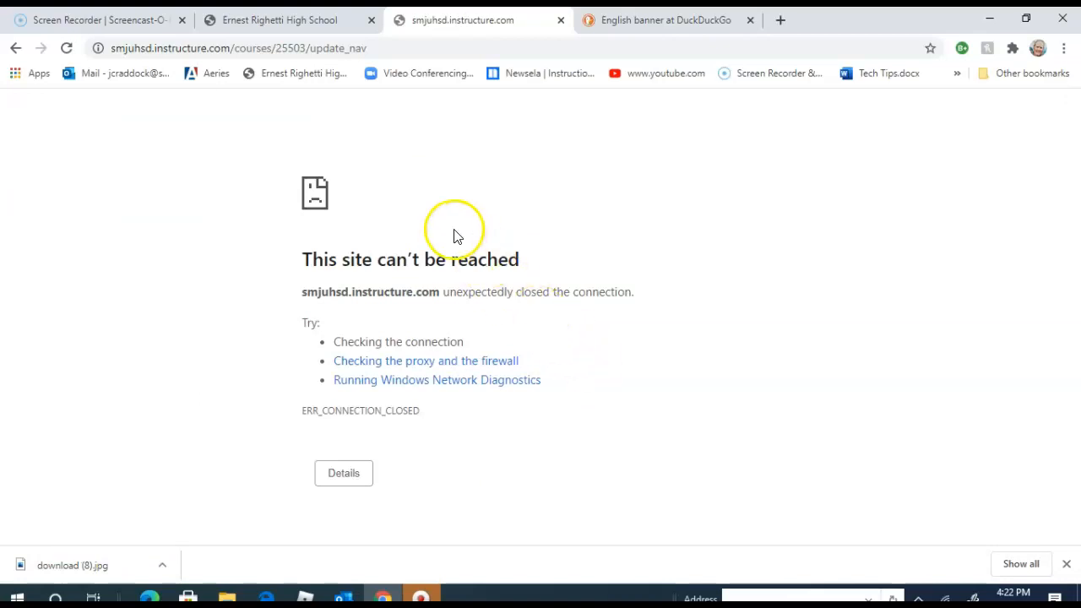
- Reopen Canvas through the student and staff link on the Ernest Righetti High School website, and look through the dashboard courses
click(320, 21)
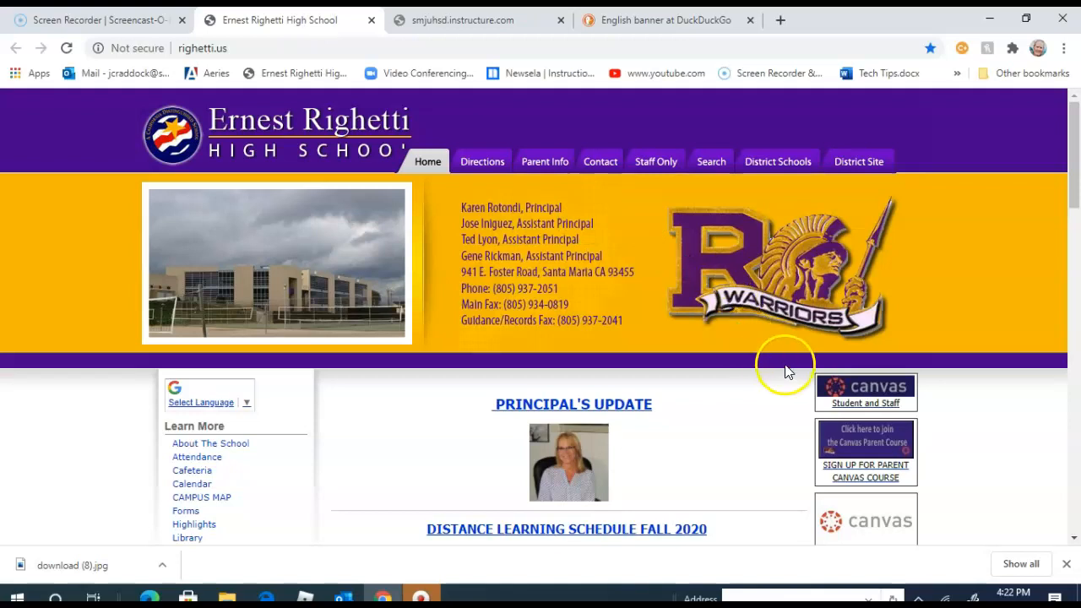
click(857, 390)
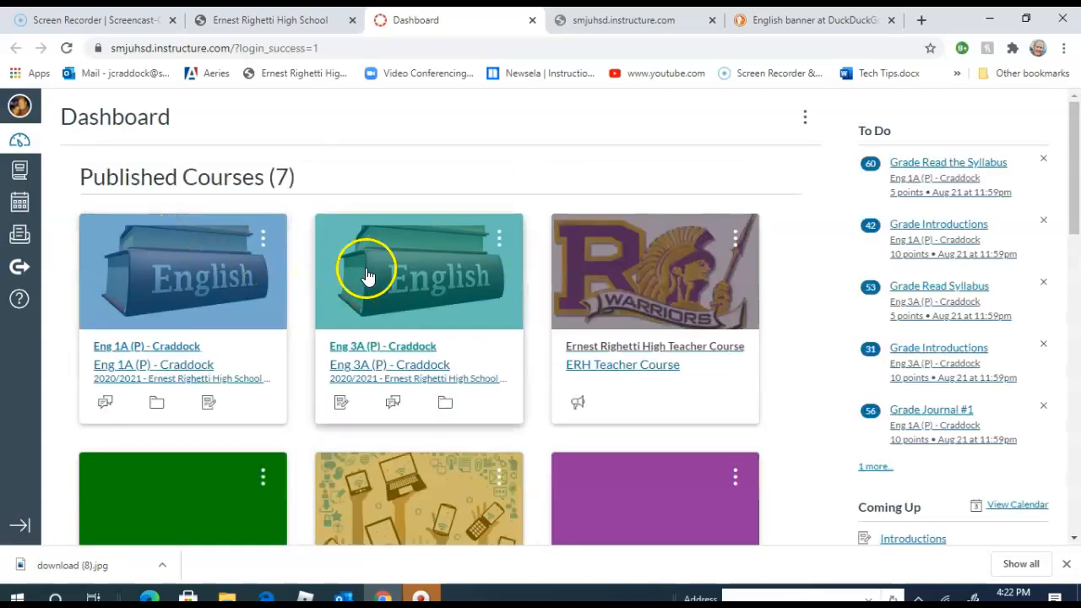
scroll(405, 296, down, 5)
scroll(464, 328, down, 2)
scroll(456, 321, up, 5)
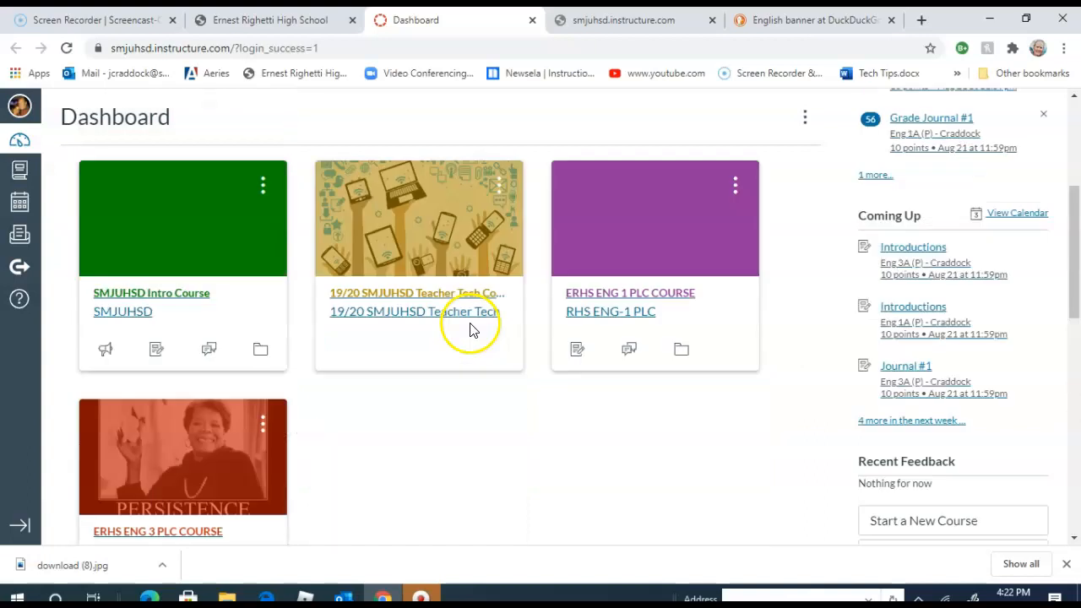
- View the 19/20 SMJUHSD Teacher Tech course's home page, and switch to the Eng 3A (P) course
click(427, 302)
scroll(422, 291, up, 1)
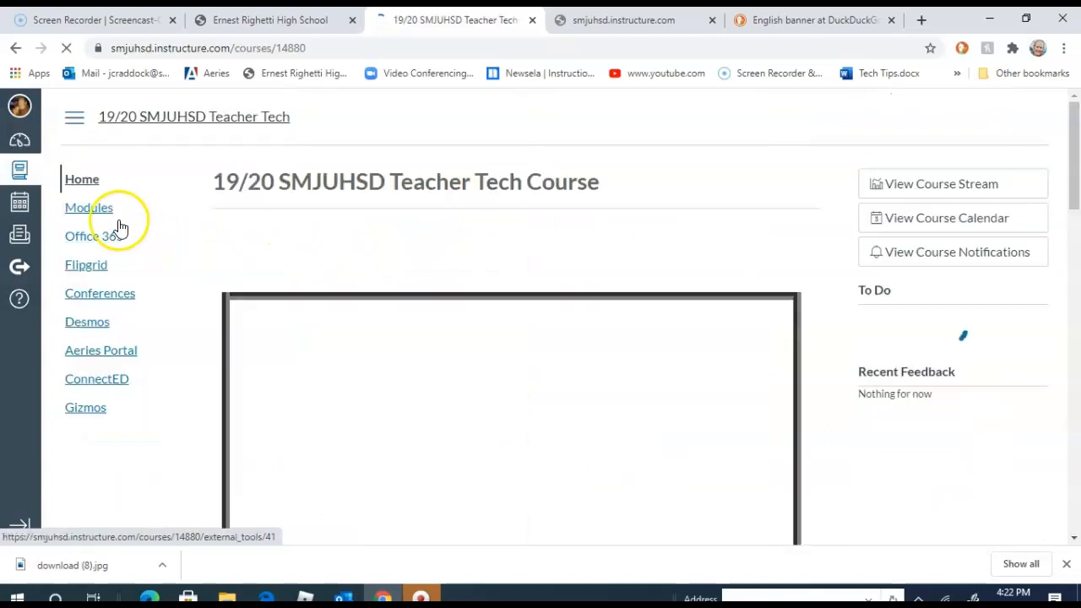
click(16, 159)
click(252, 225)
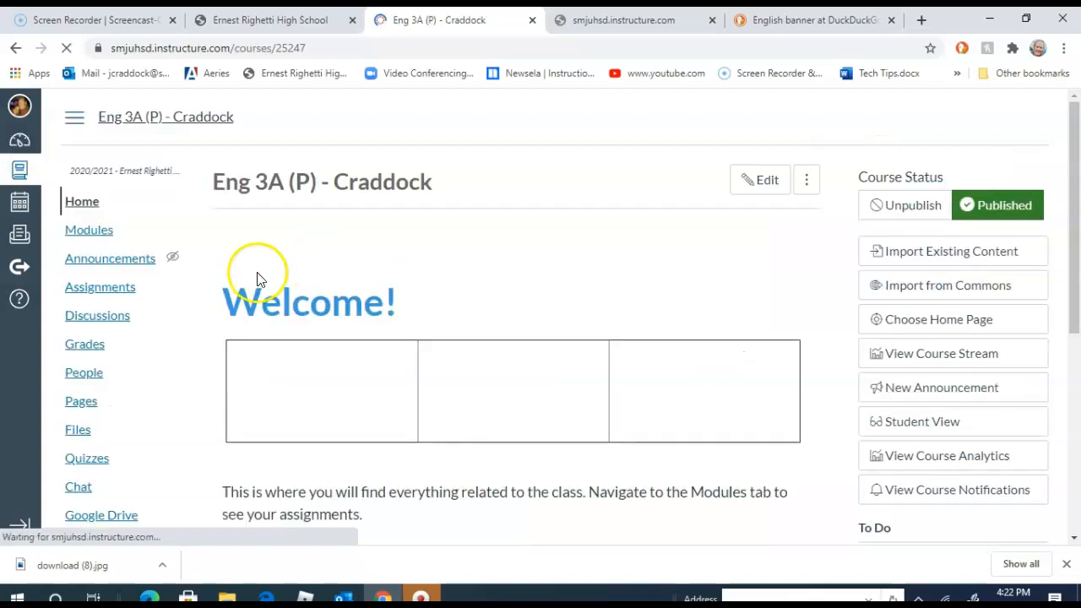
- Look over the Eng 3A (P) home page and open the course's navigation settings
scroll(169, 298, down, 1)
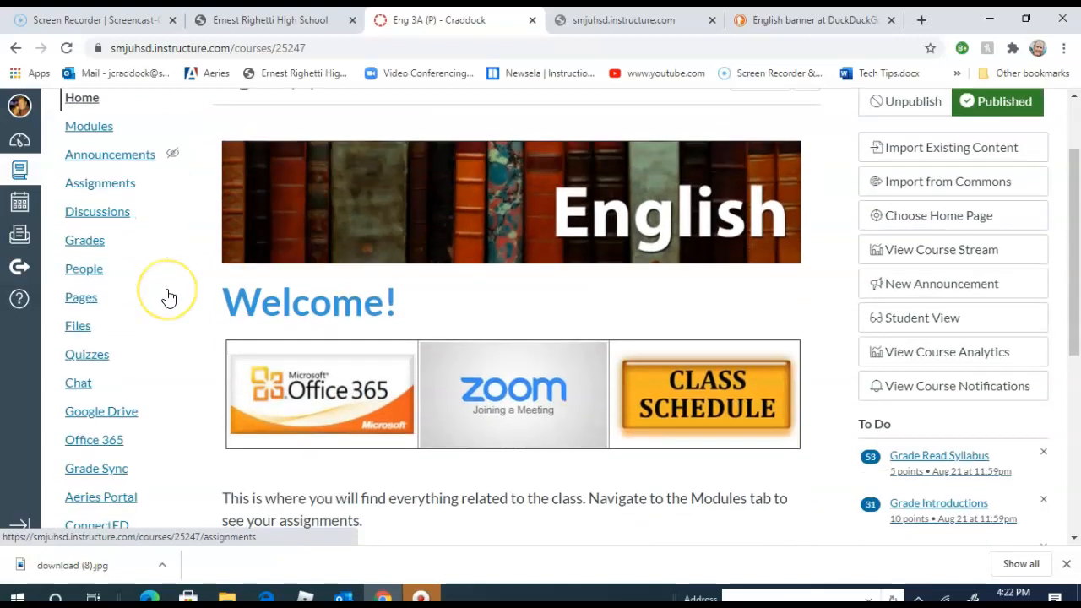
scroll(169, 298, down, 4)
click(85, 312)
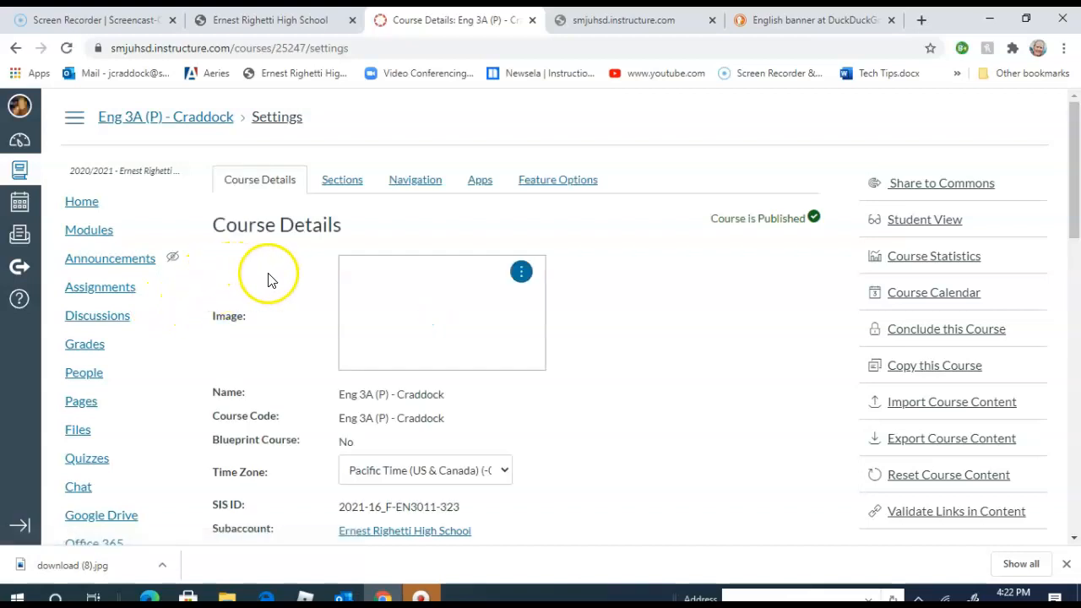
click(414, 179)
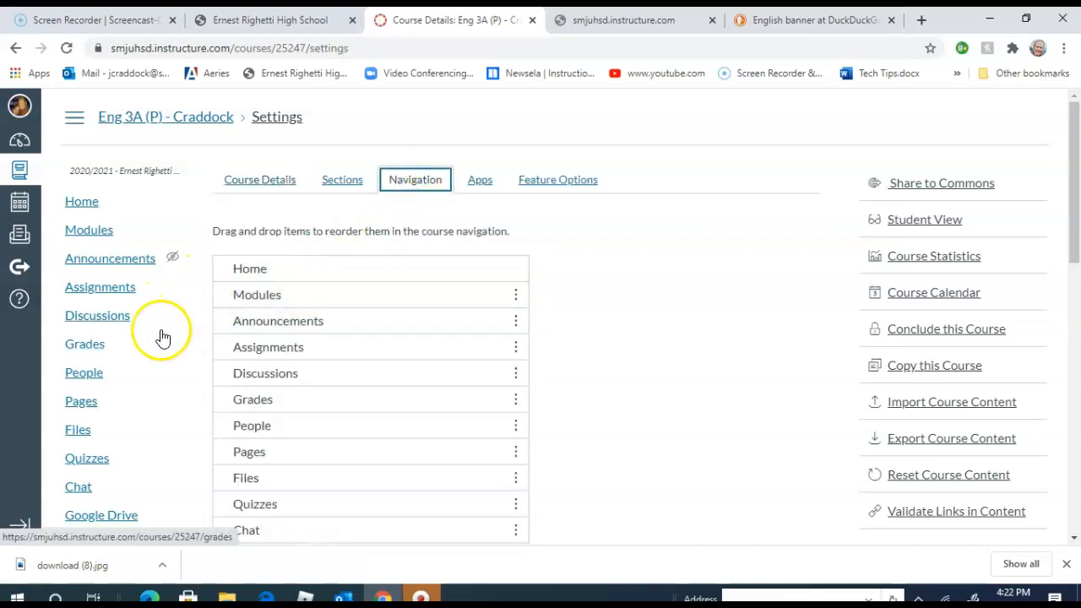
- Move Assignments below ConnectED at the end of the enabled navigation items, save the order, and check it in the course menu
scroll(163, 337, down, 3)
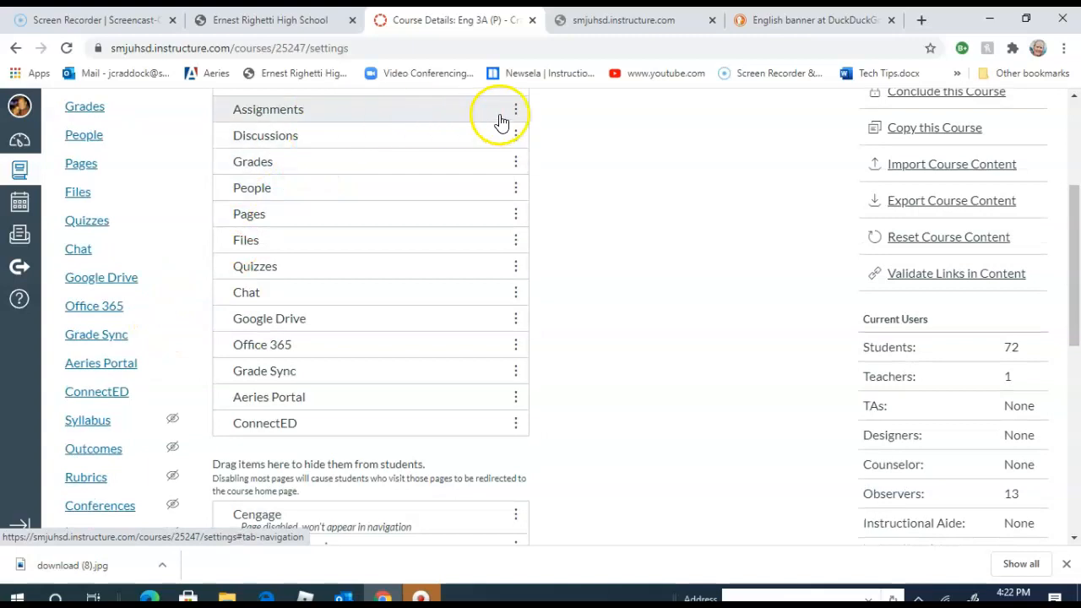
drag(447, 109, 448, 429)
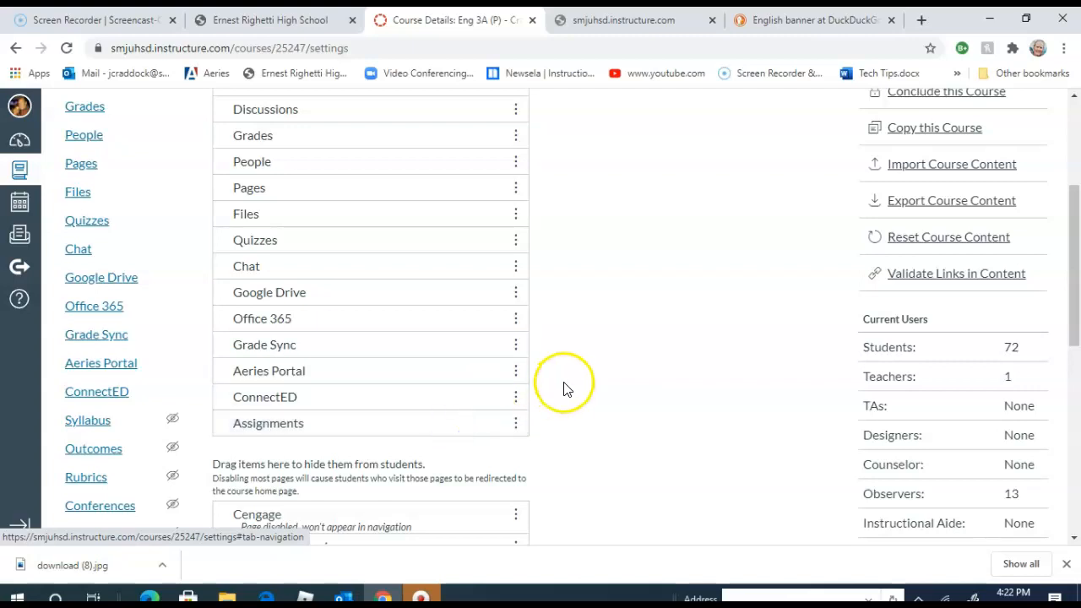
scroll(565, 389, down, 6)
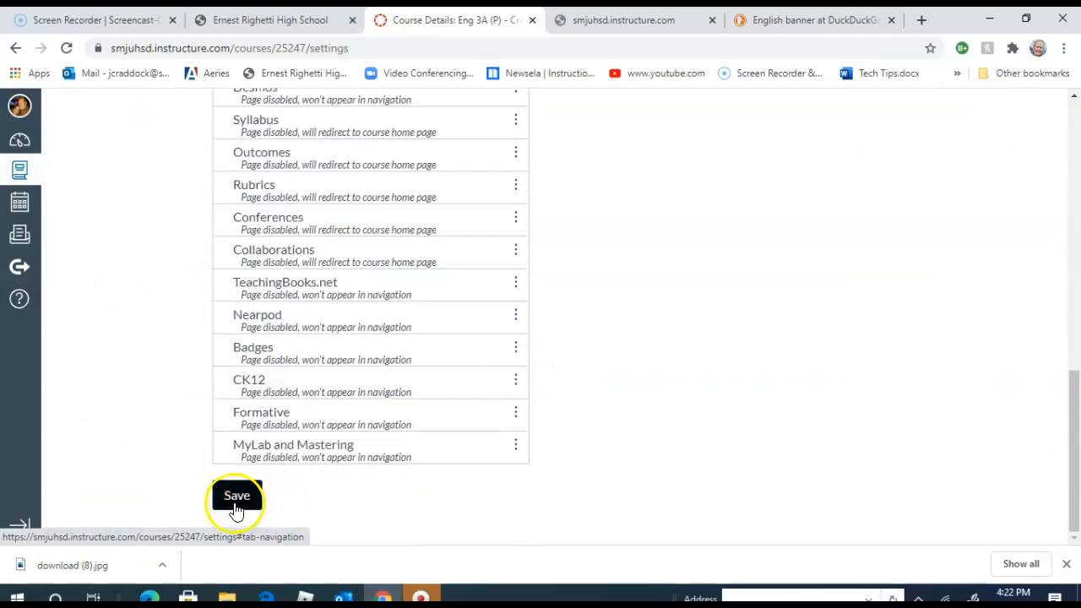
click(241, 496)
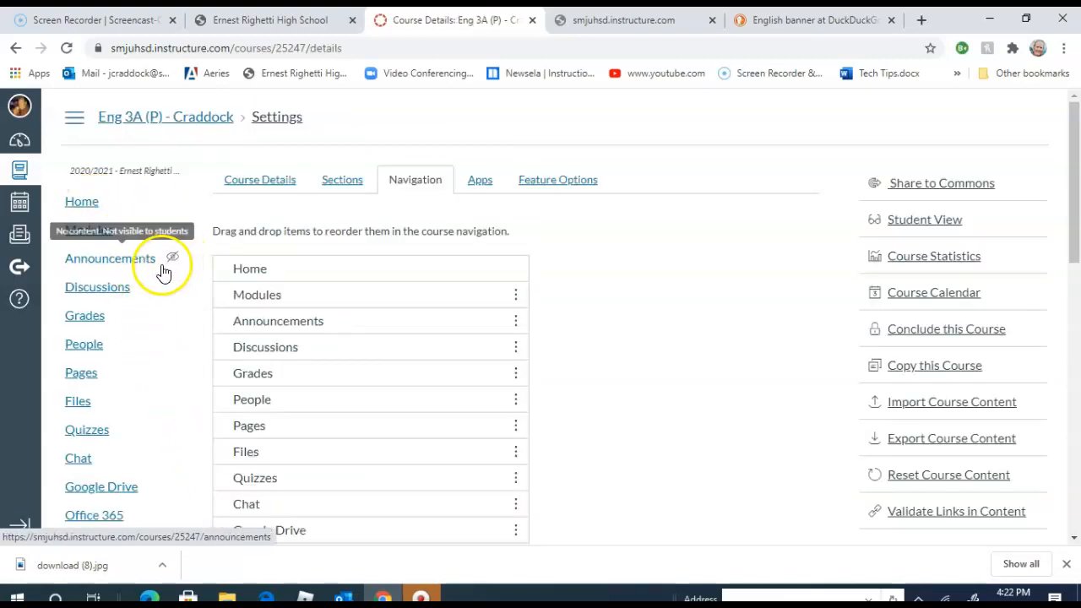
scroll(561, 346, down, 5)
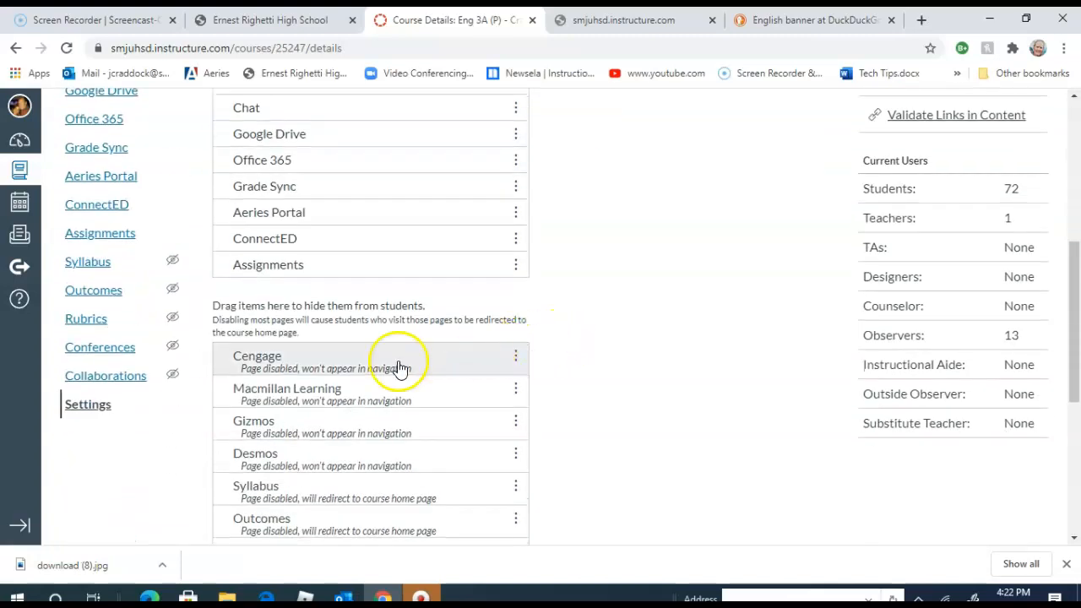